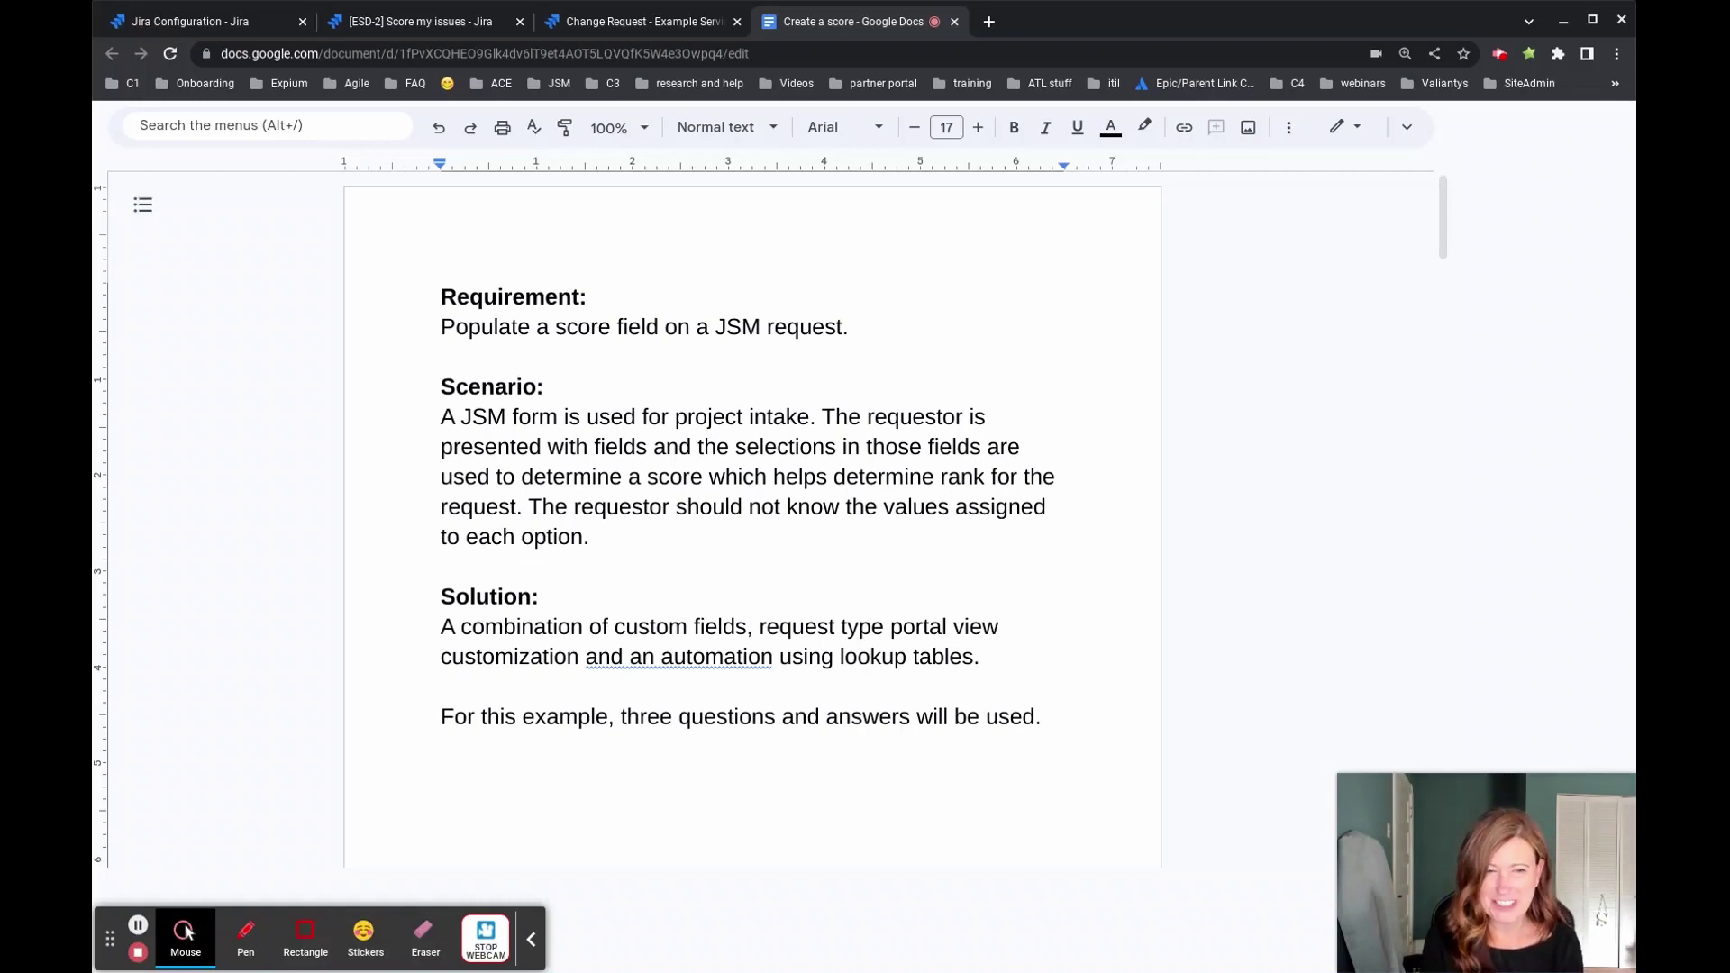
Scroll to page 2 and select the $100+ cell in the scoring table's Score column
{"action": "left_click", "coordinate": [531, 940]}
{"action": "scroll", "coordinate": [566, 928], "scroll_direction": "down", "scroll_amount": 1}
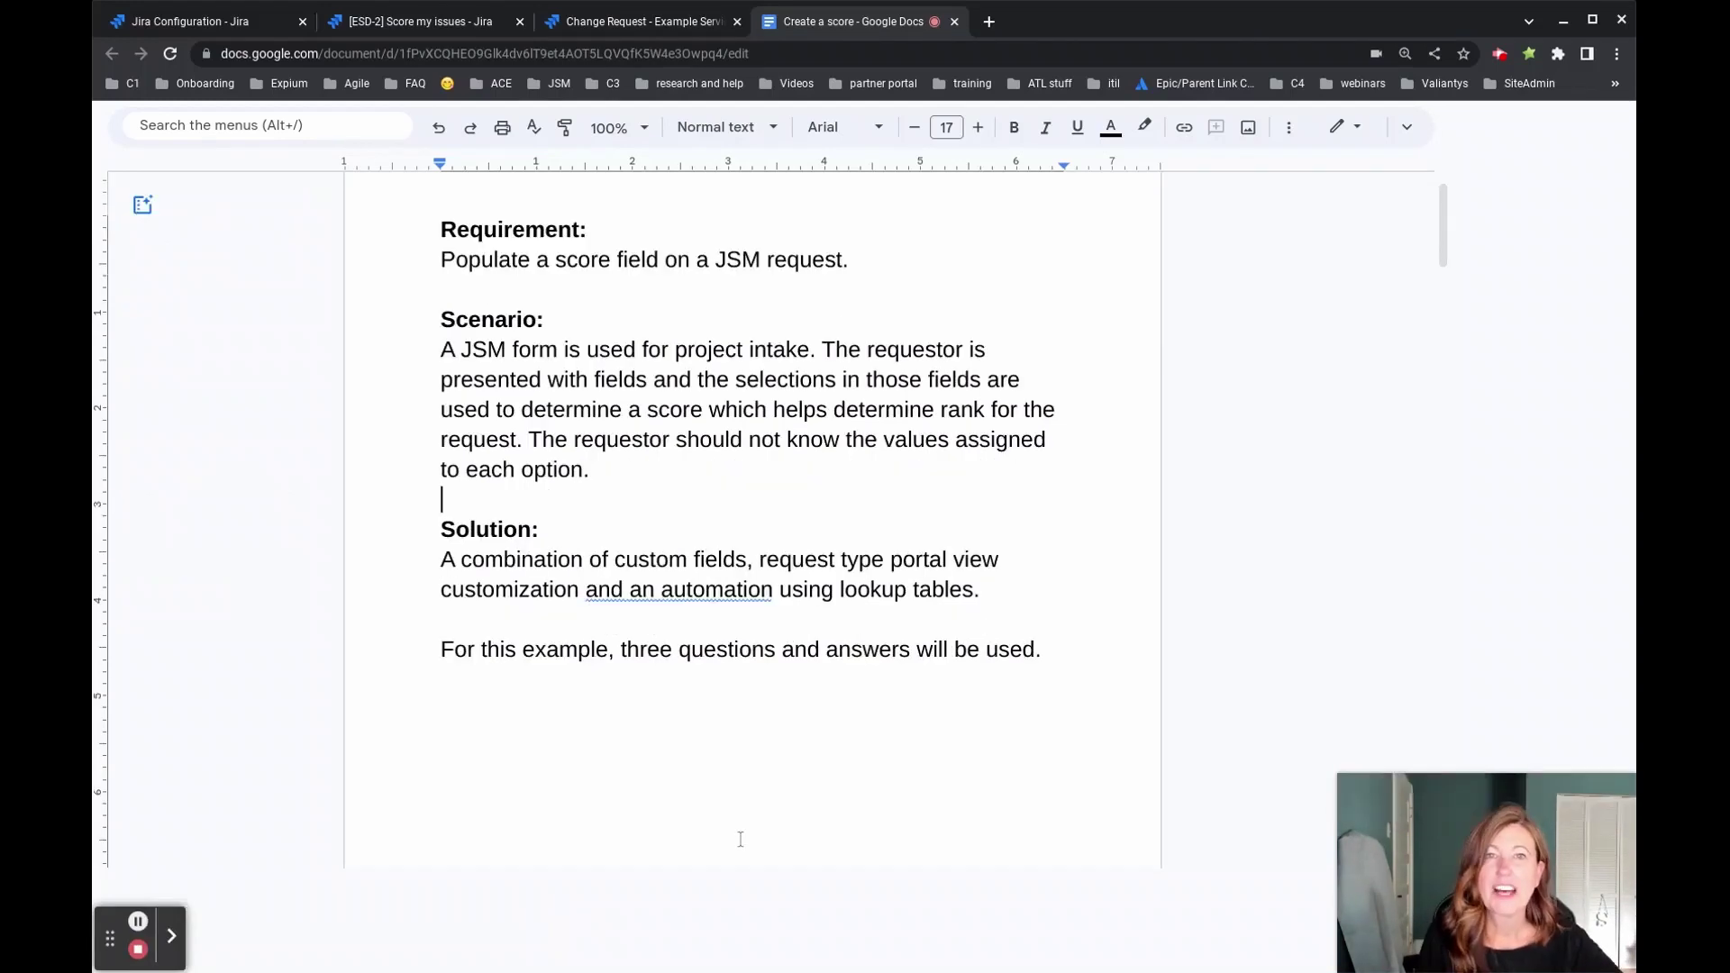
{"action": "scroll", "coordinate": [775, 783], "scroll_direction": "down", "scroll_amount": 2}
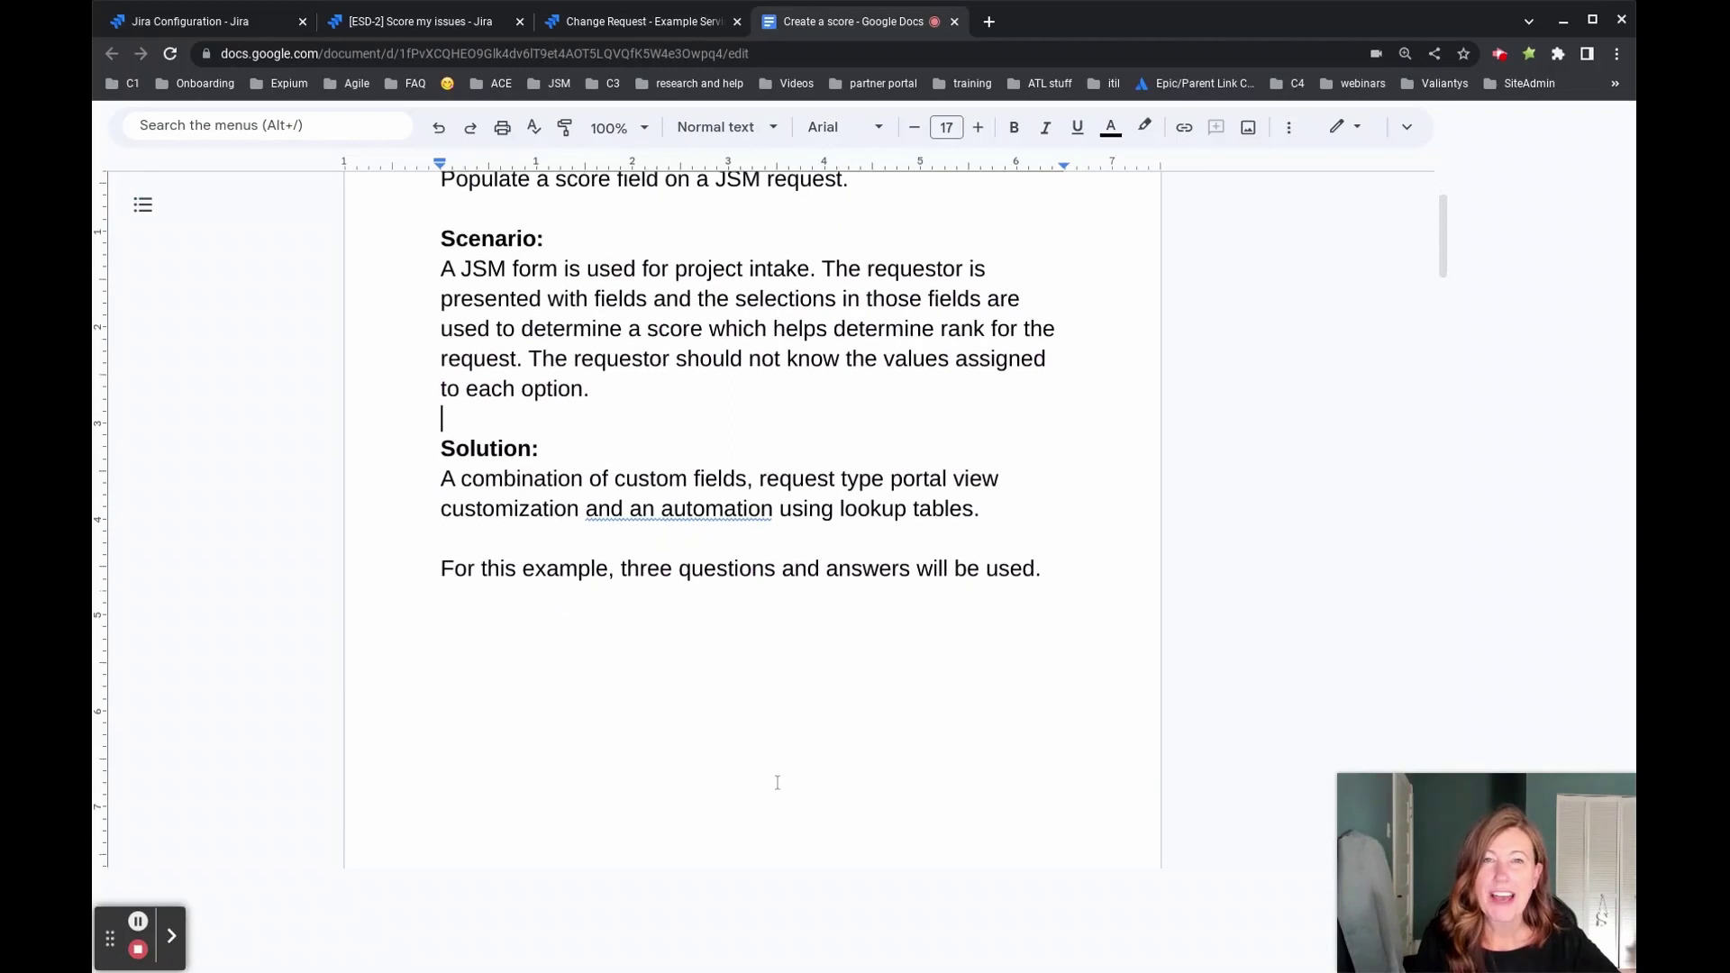
{"action": "scroll", "coordinate": [776, 782], "scroll_direction": "down", "scroll_amount": 5}
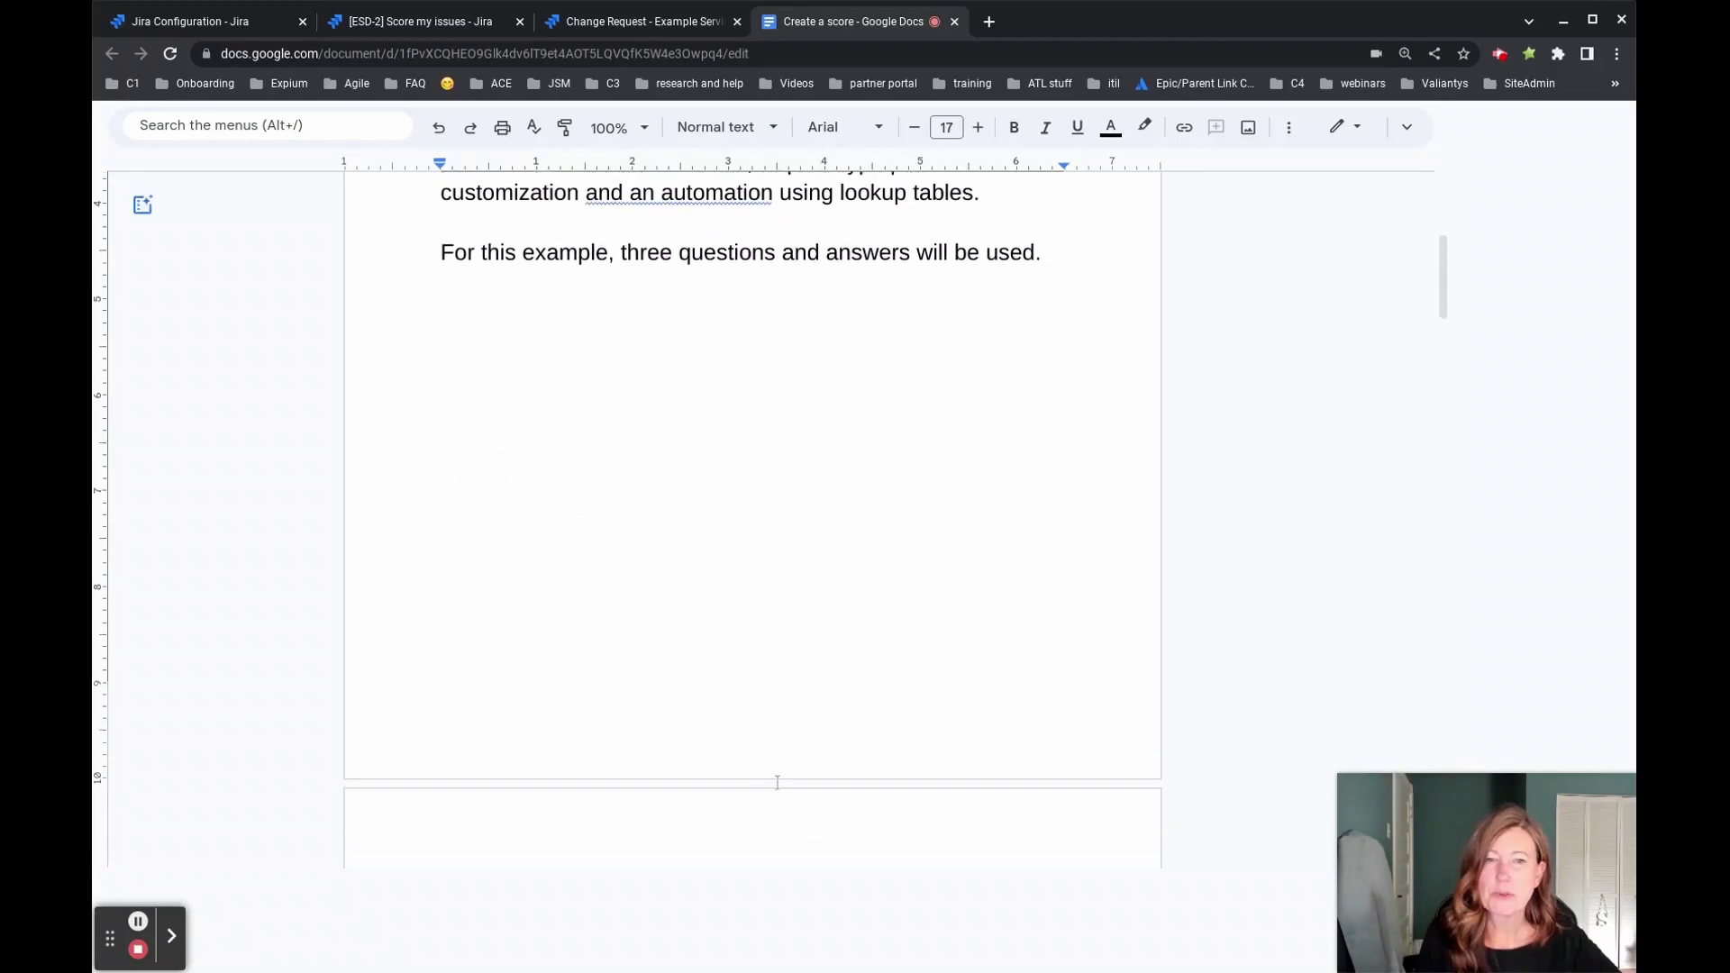
{"action": "scroll", "coordinate": [777, 782], "scroll_direction": "down", "scroll_amount": 7}
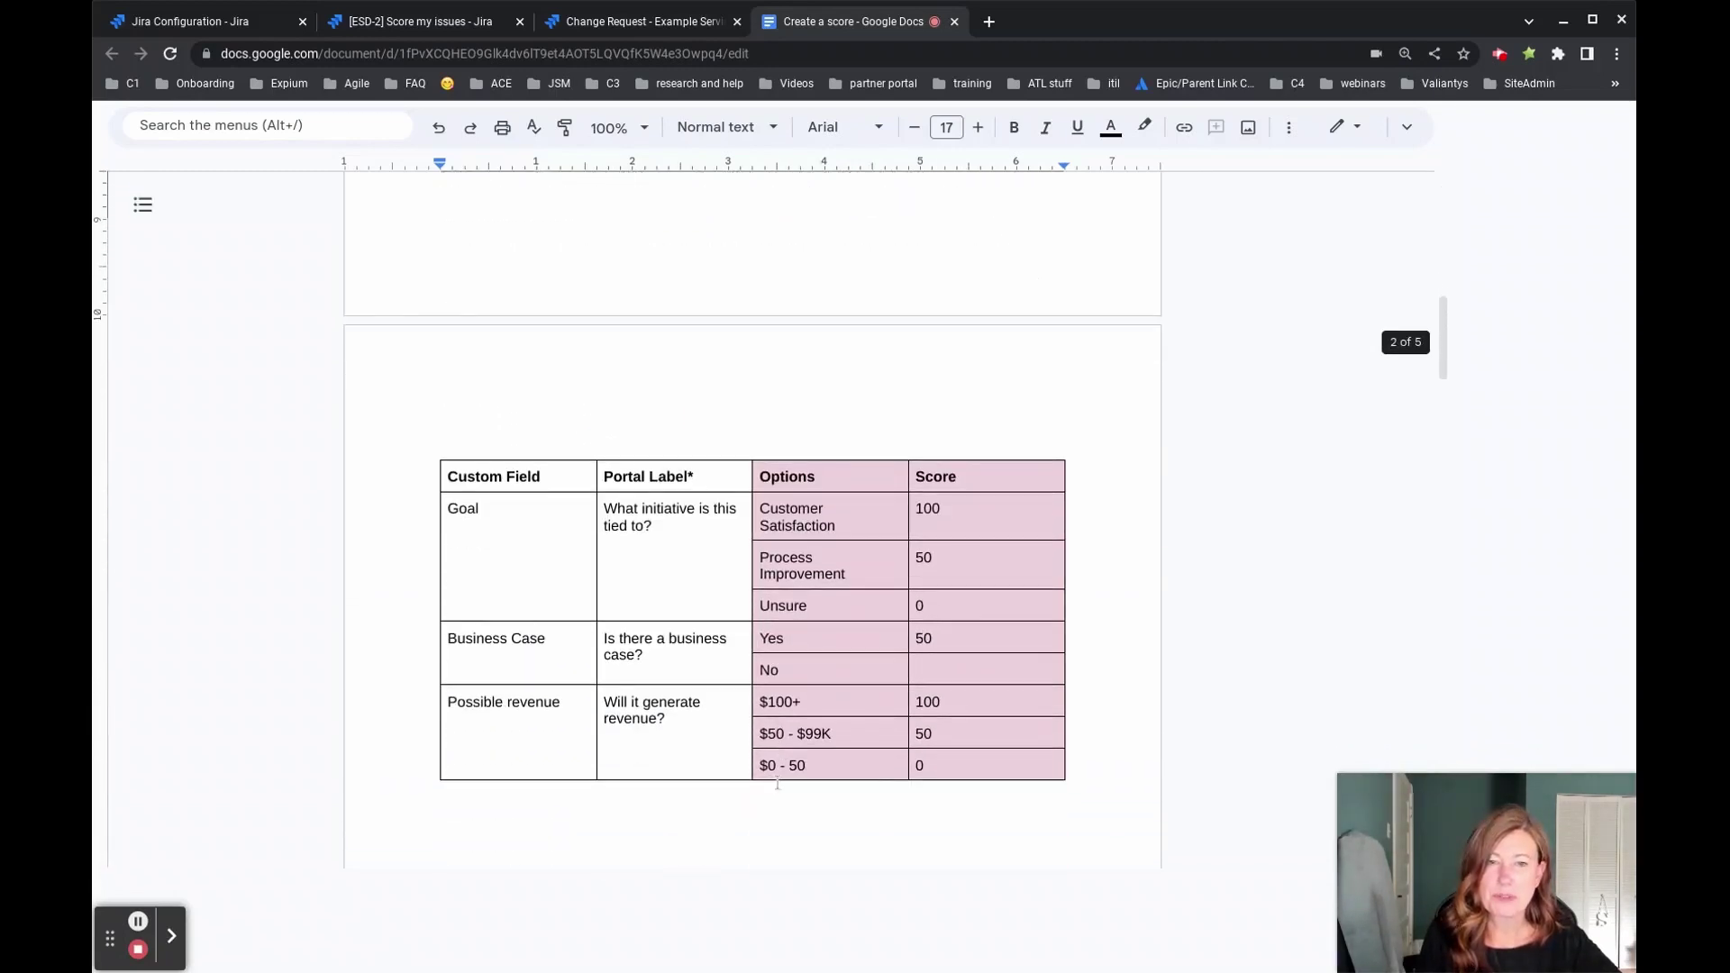
{"action": "scroll", "coordinate": [777, 783], "scroll_direction": "down", "scroll_amount": 3}
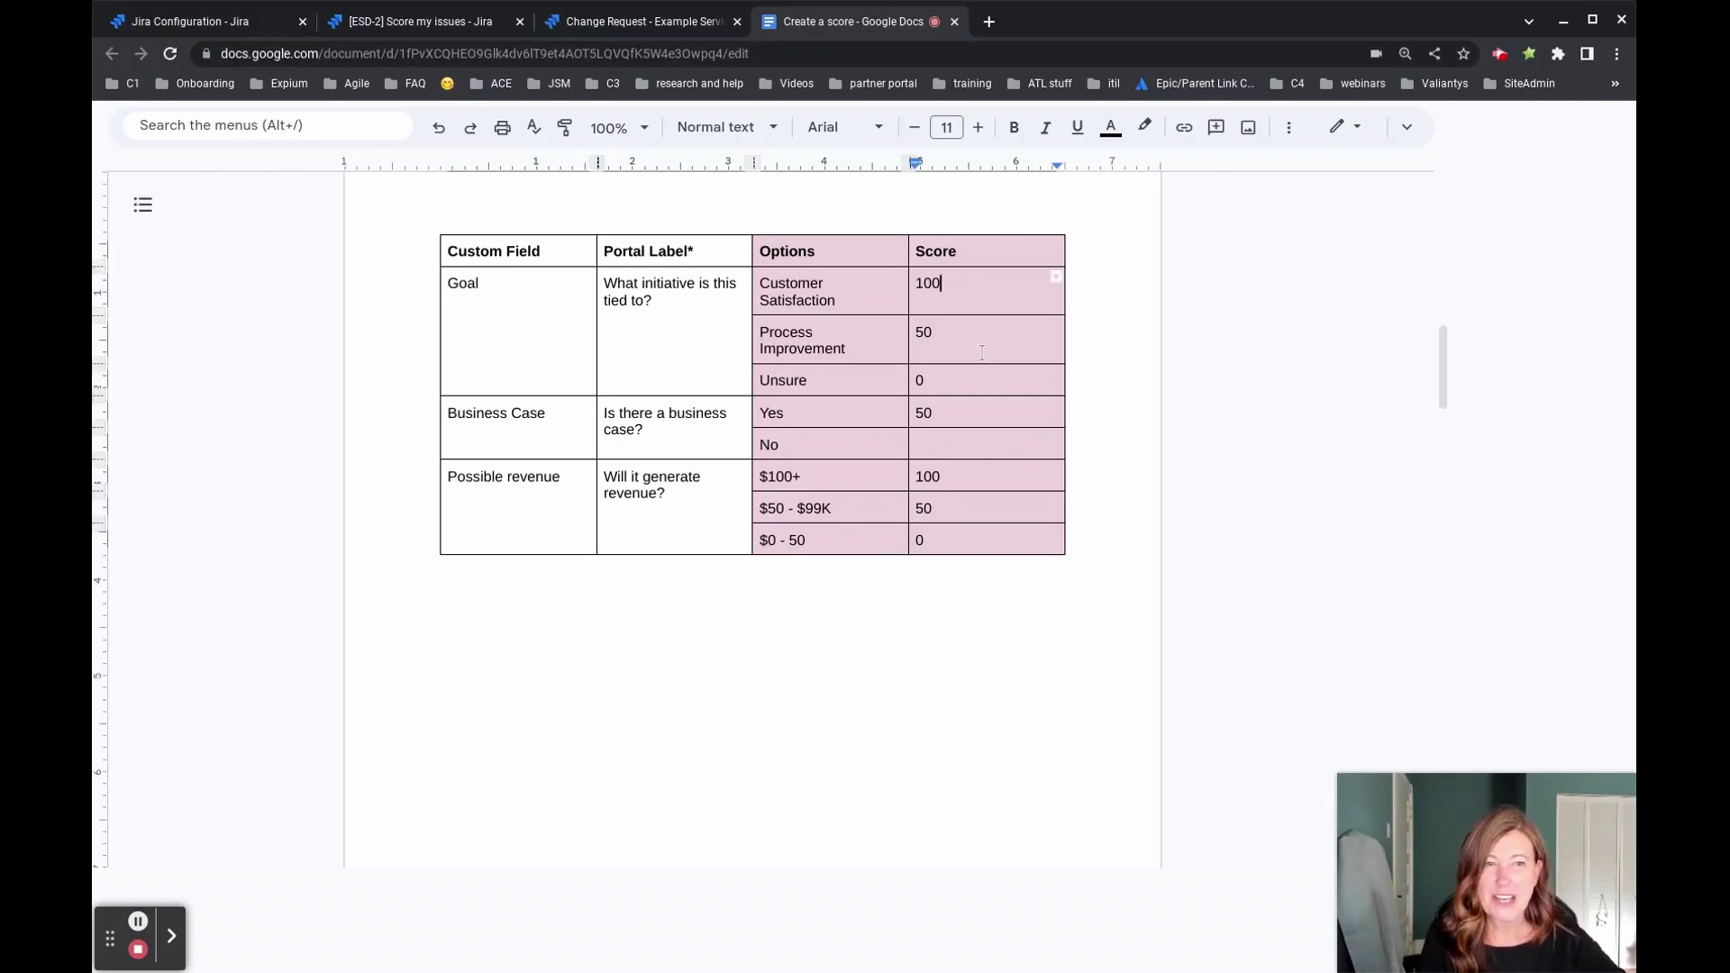
{"action": "left_click", "coordinate": [995, 476]}
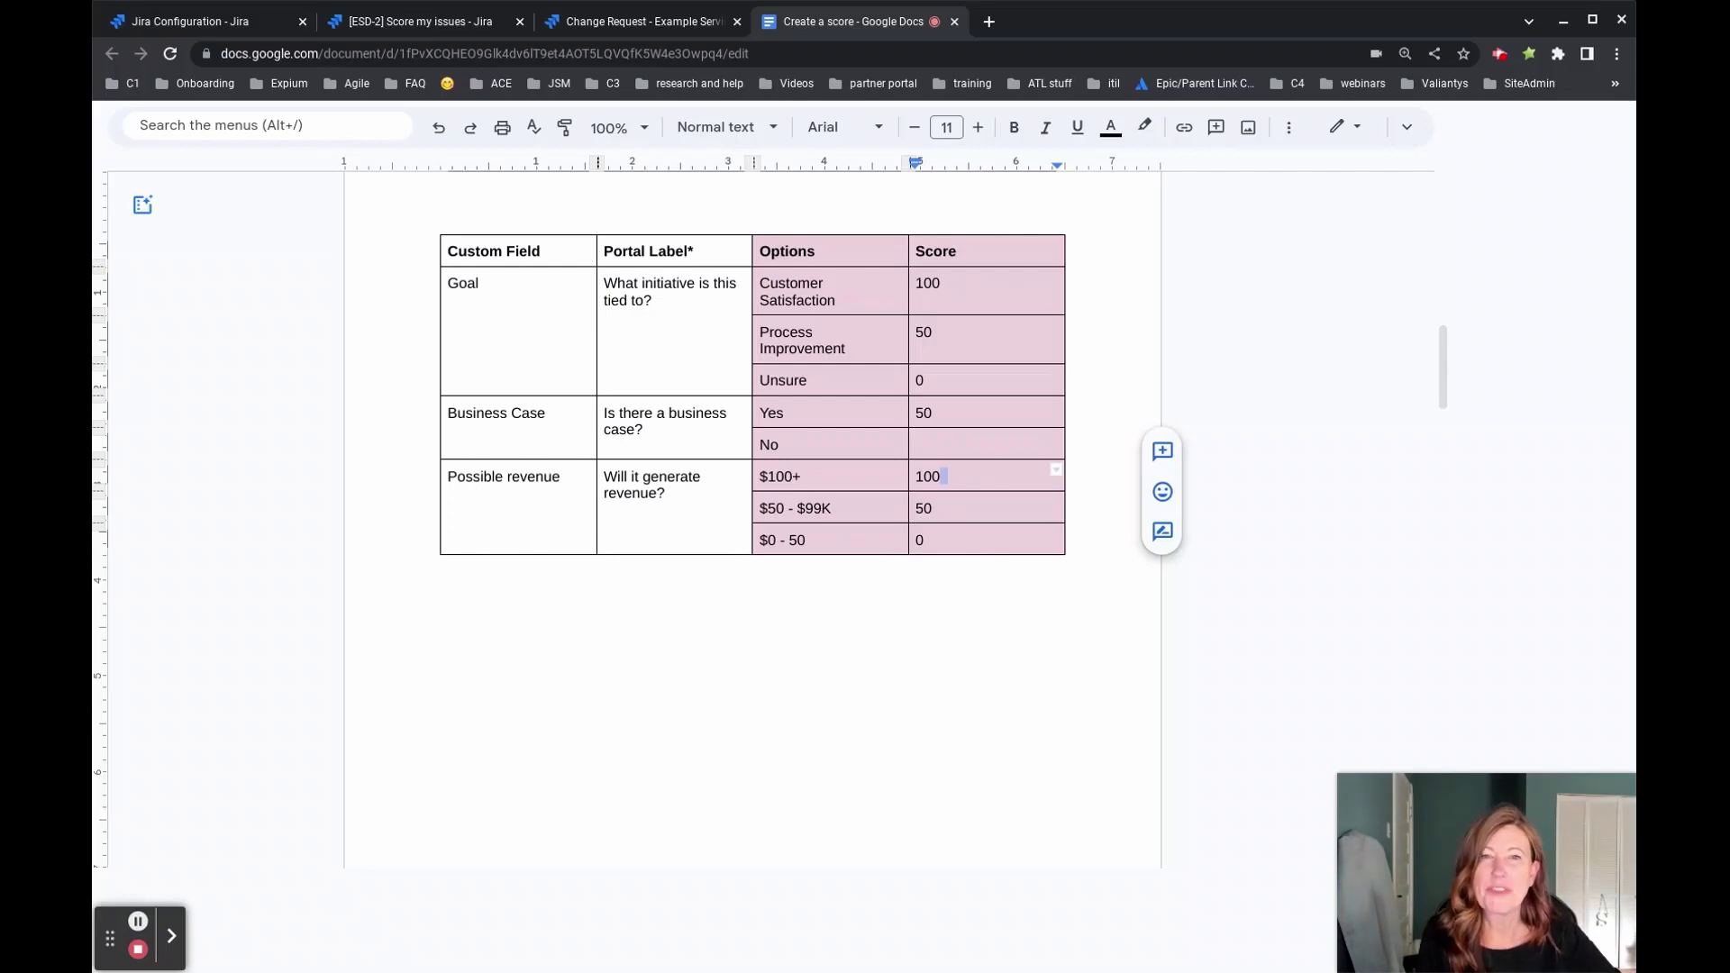
View request ESD-2 Score my issues with Score 100, cross-checking the scoring table
{"action": "left_click", "coordinate": [457, 27]}
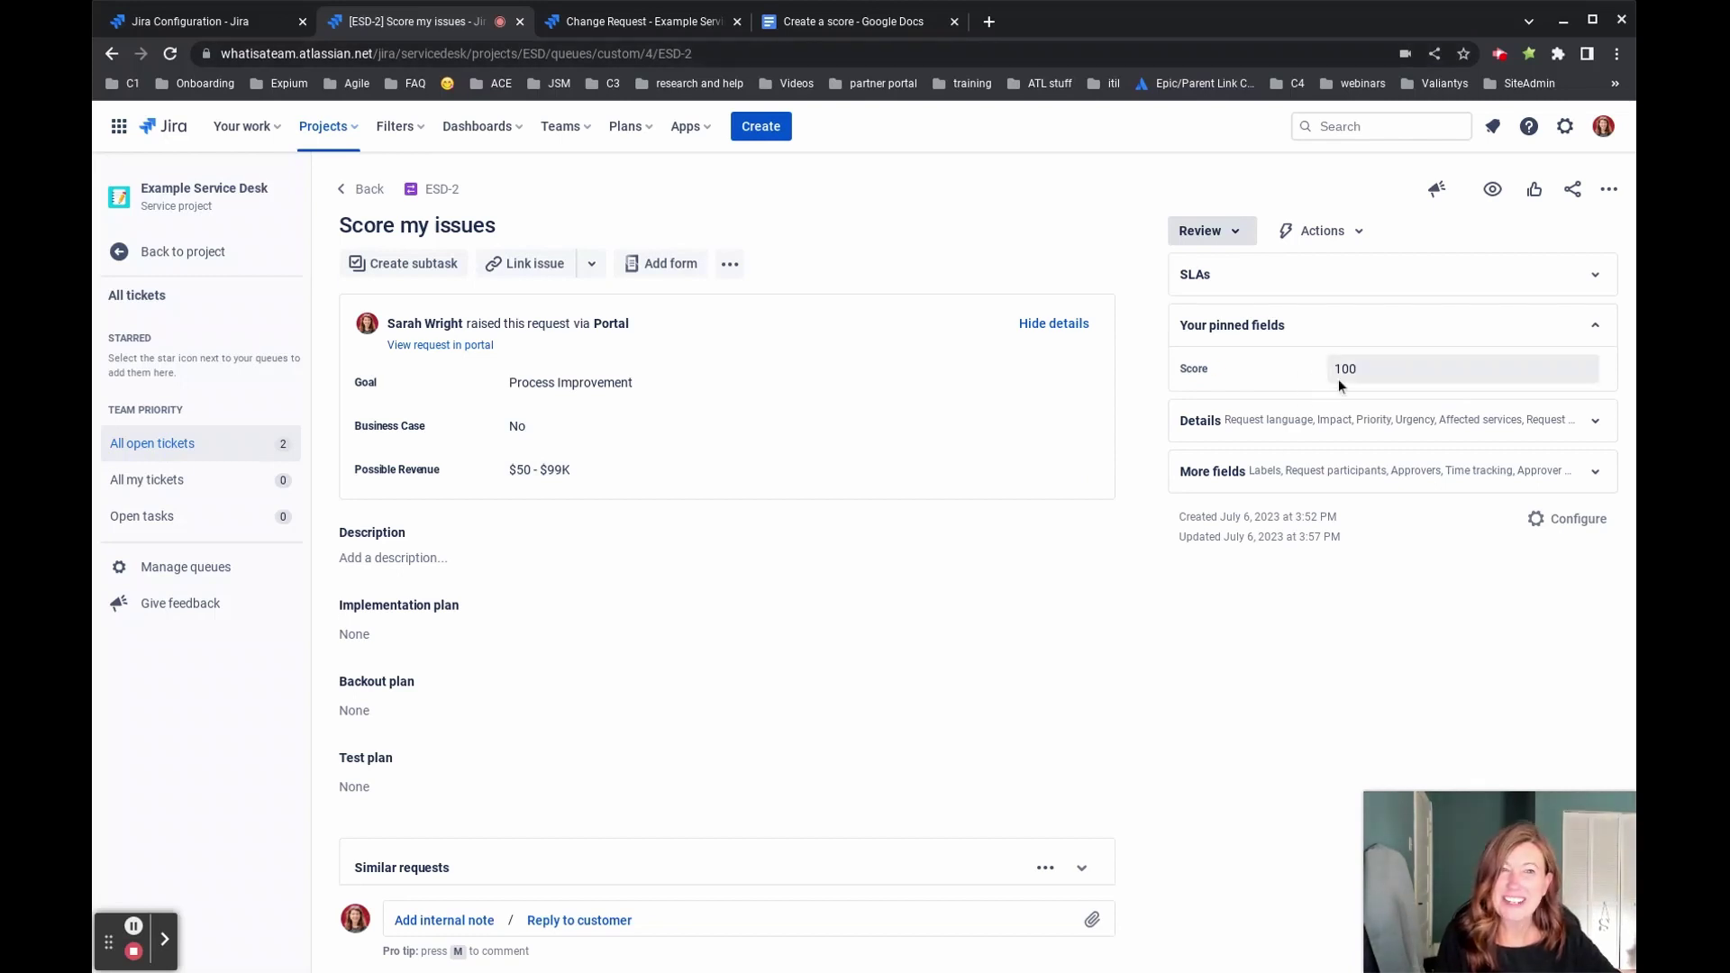
{"action": "left_click", "coordinate": [848, 27]}
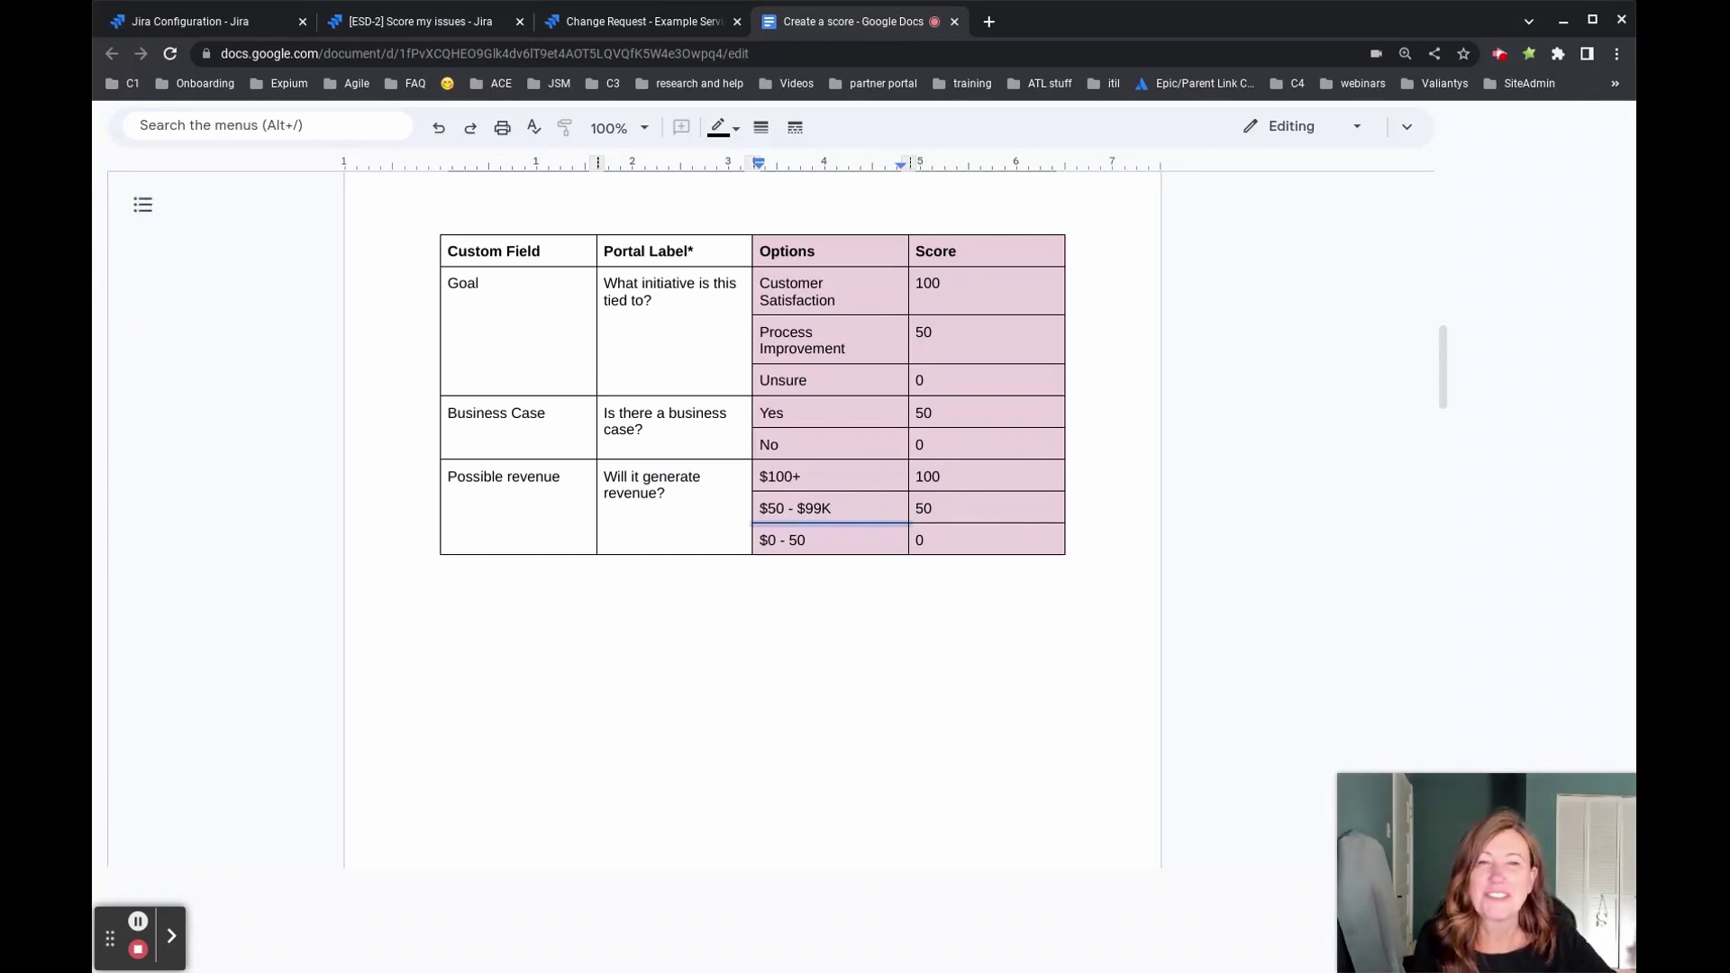
{"action": "left_click", "coordinate": [415, 21]}
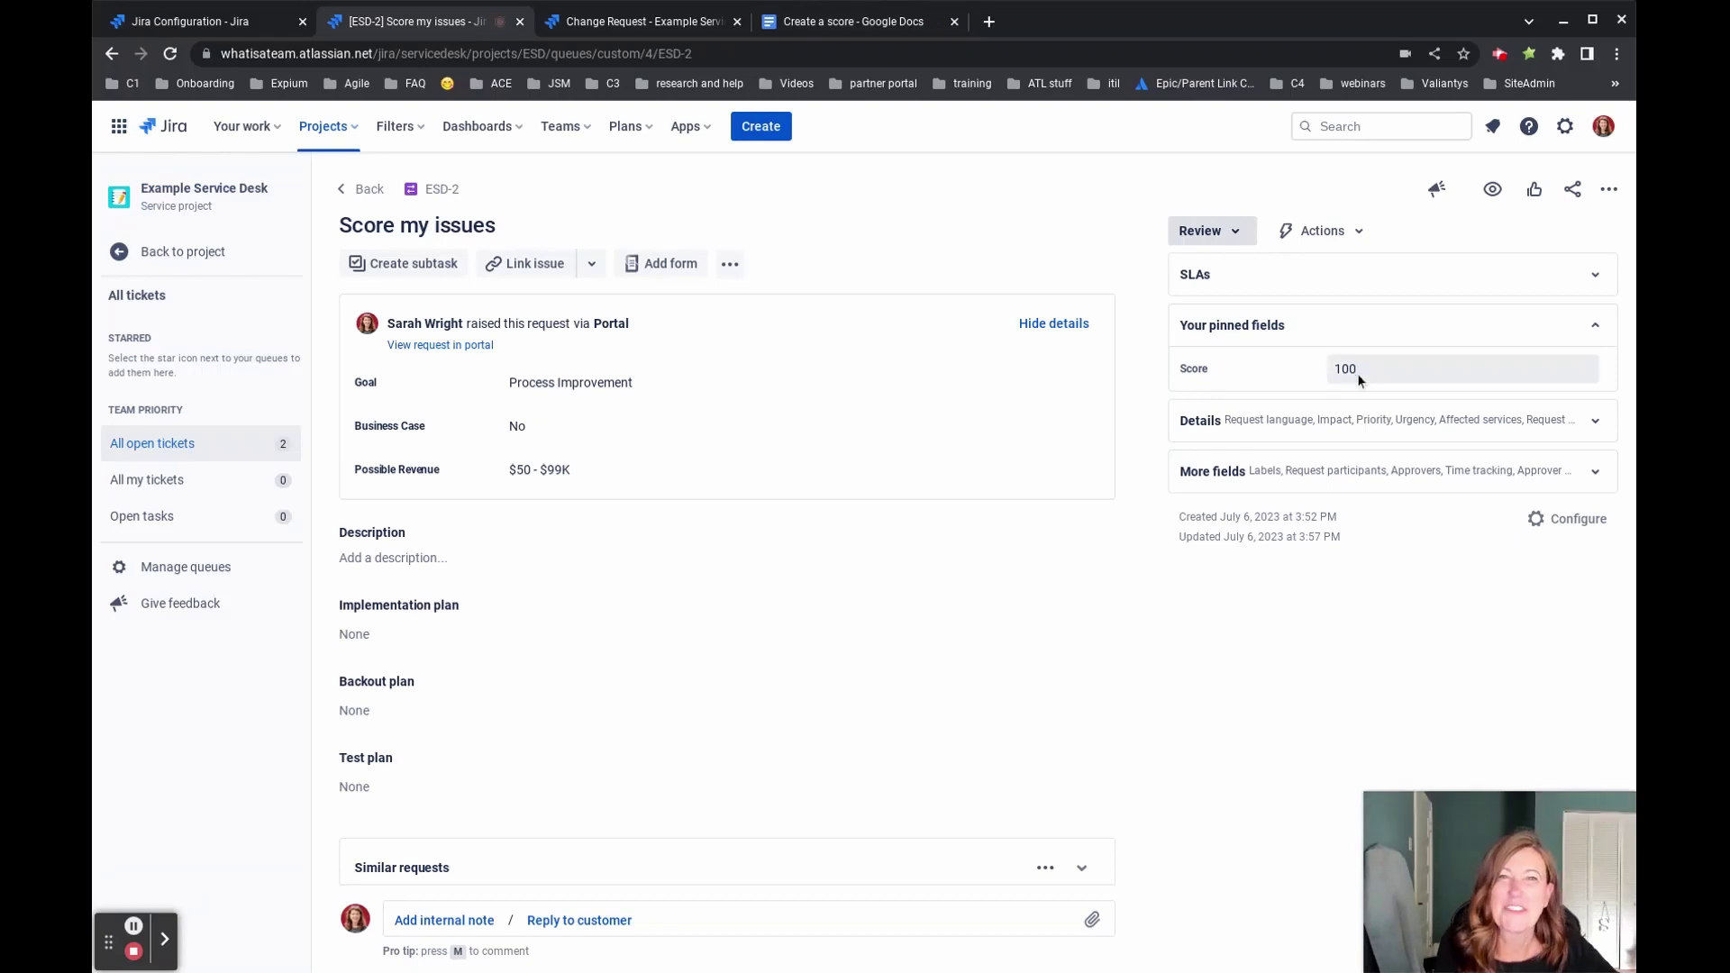
Enter the summary 'I have a great project idea' on the Change Request portal form
{"action": "key", "text": "ctrl+Tab"}
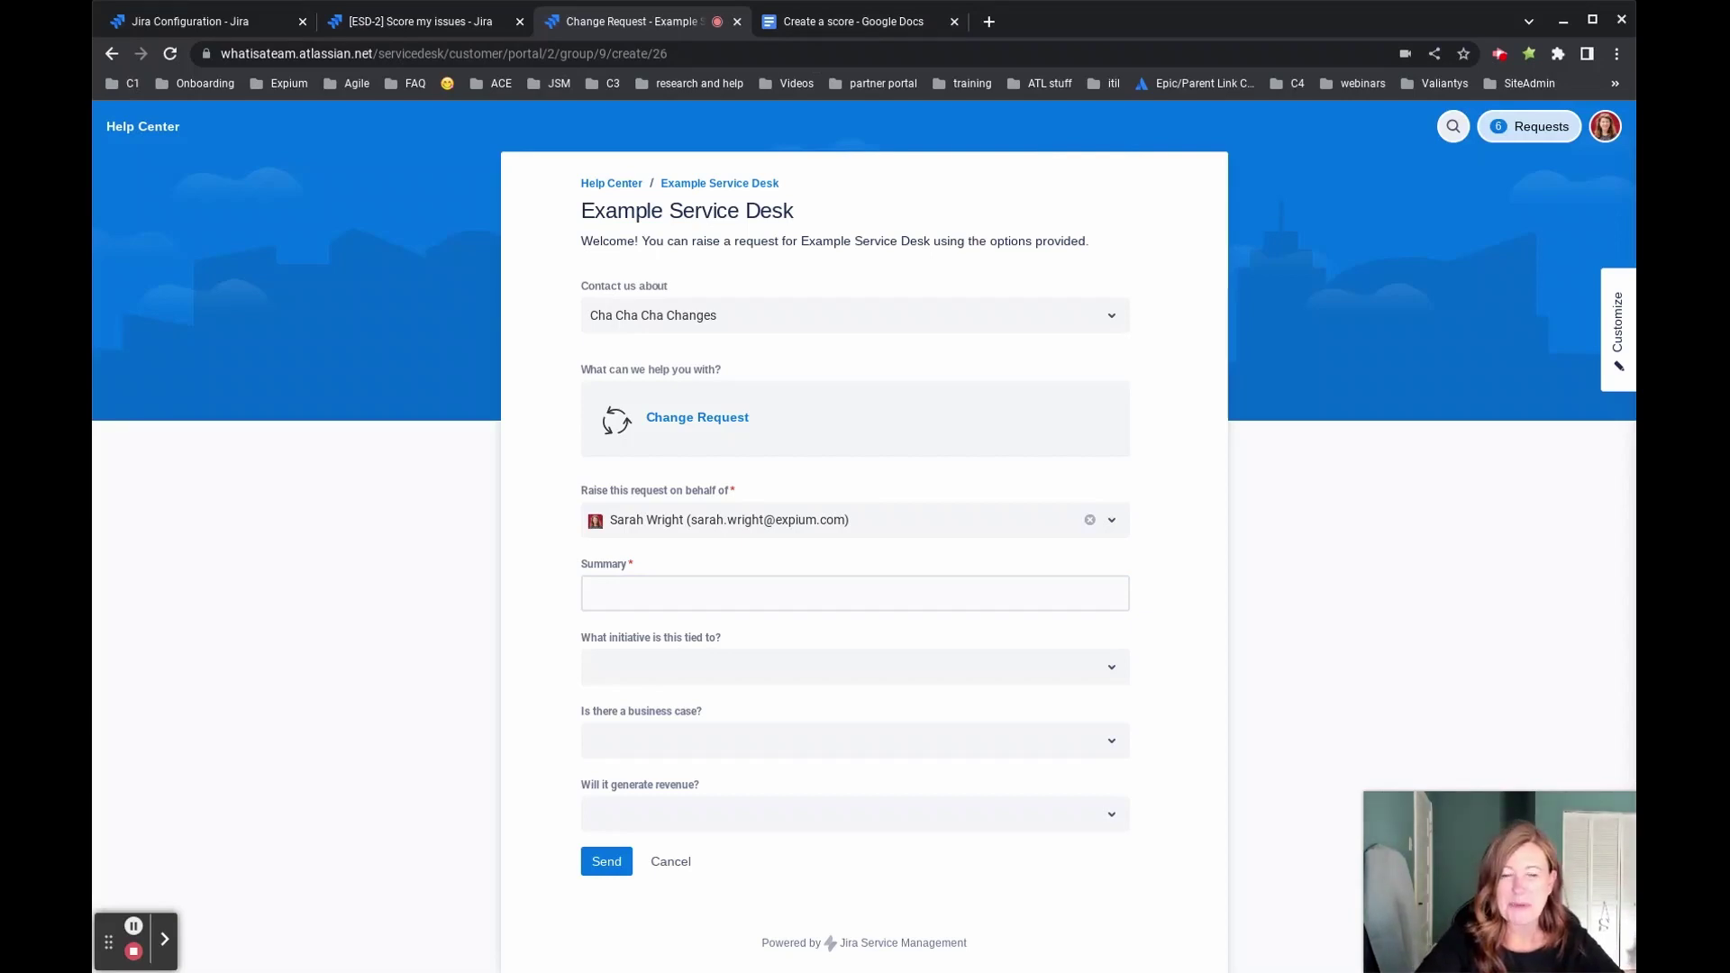
{"action": "left_click", "coordinate": [831, 590]}
{"action": "type", "text": "I h"}
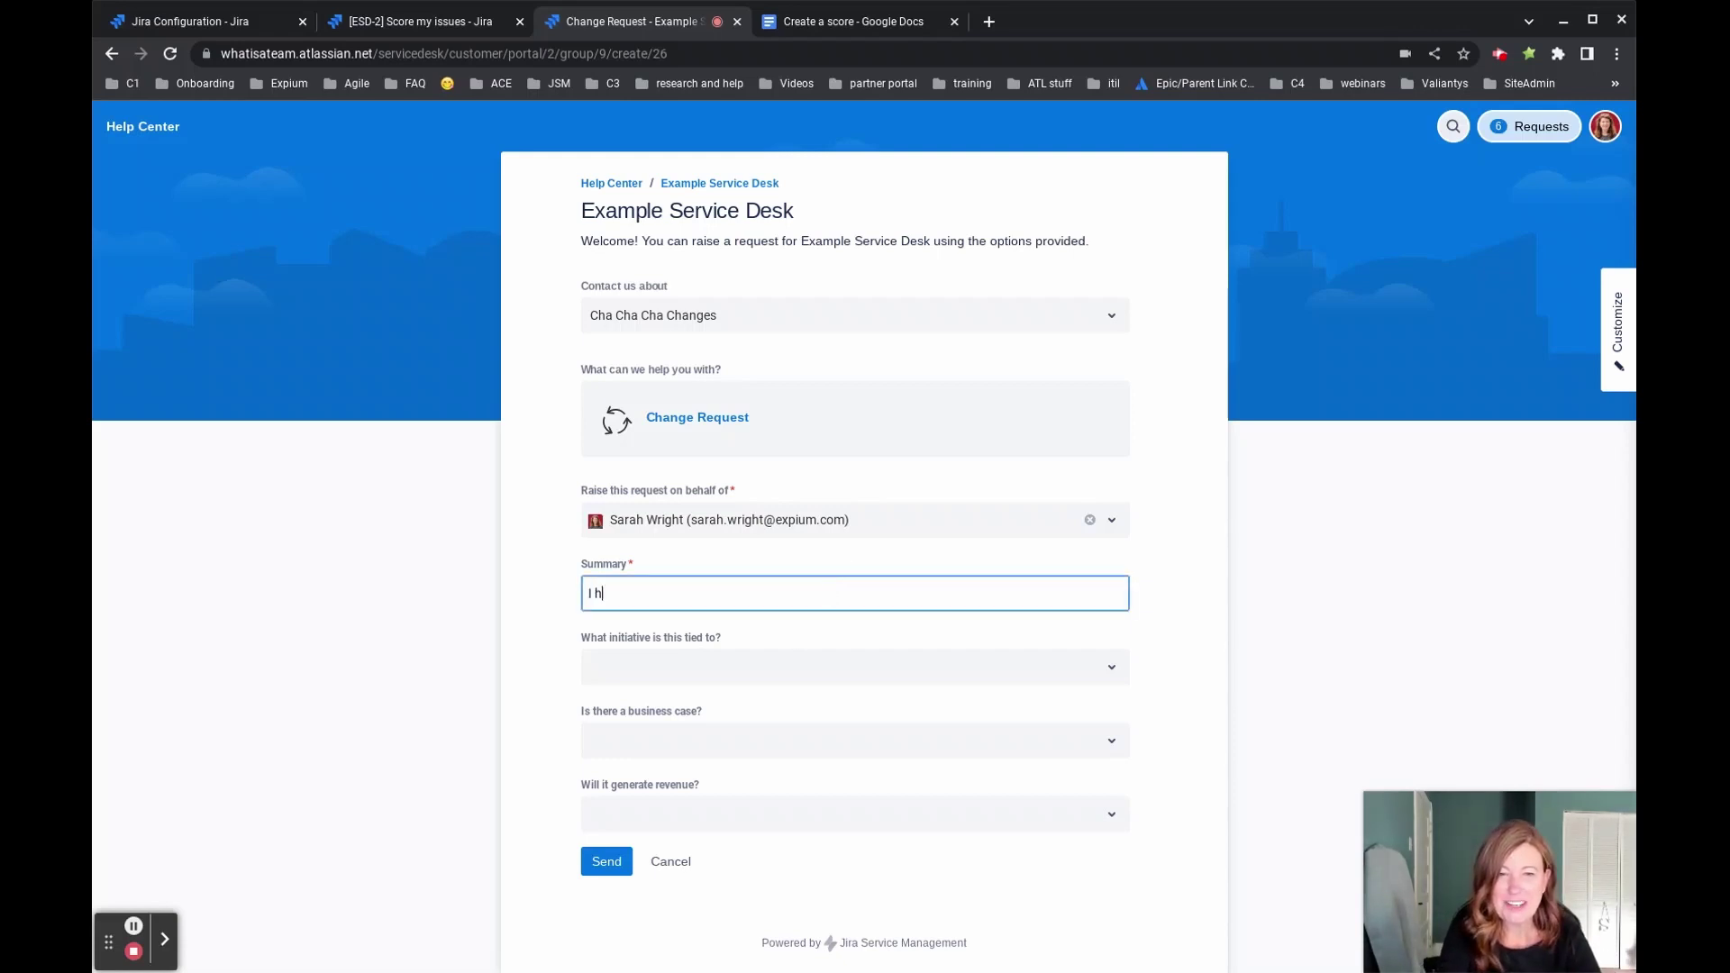
{"action": "type", "text": "ave a great project idea"}
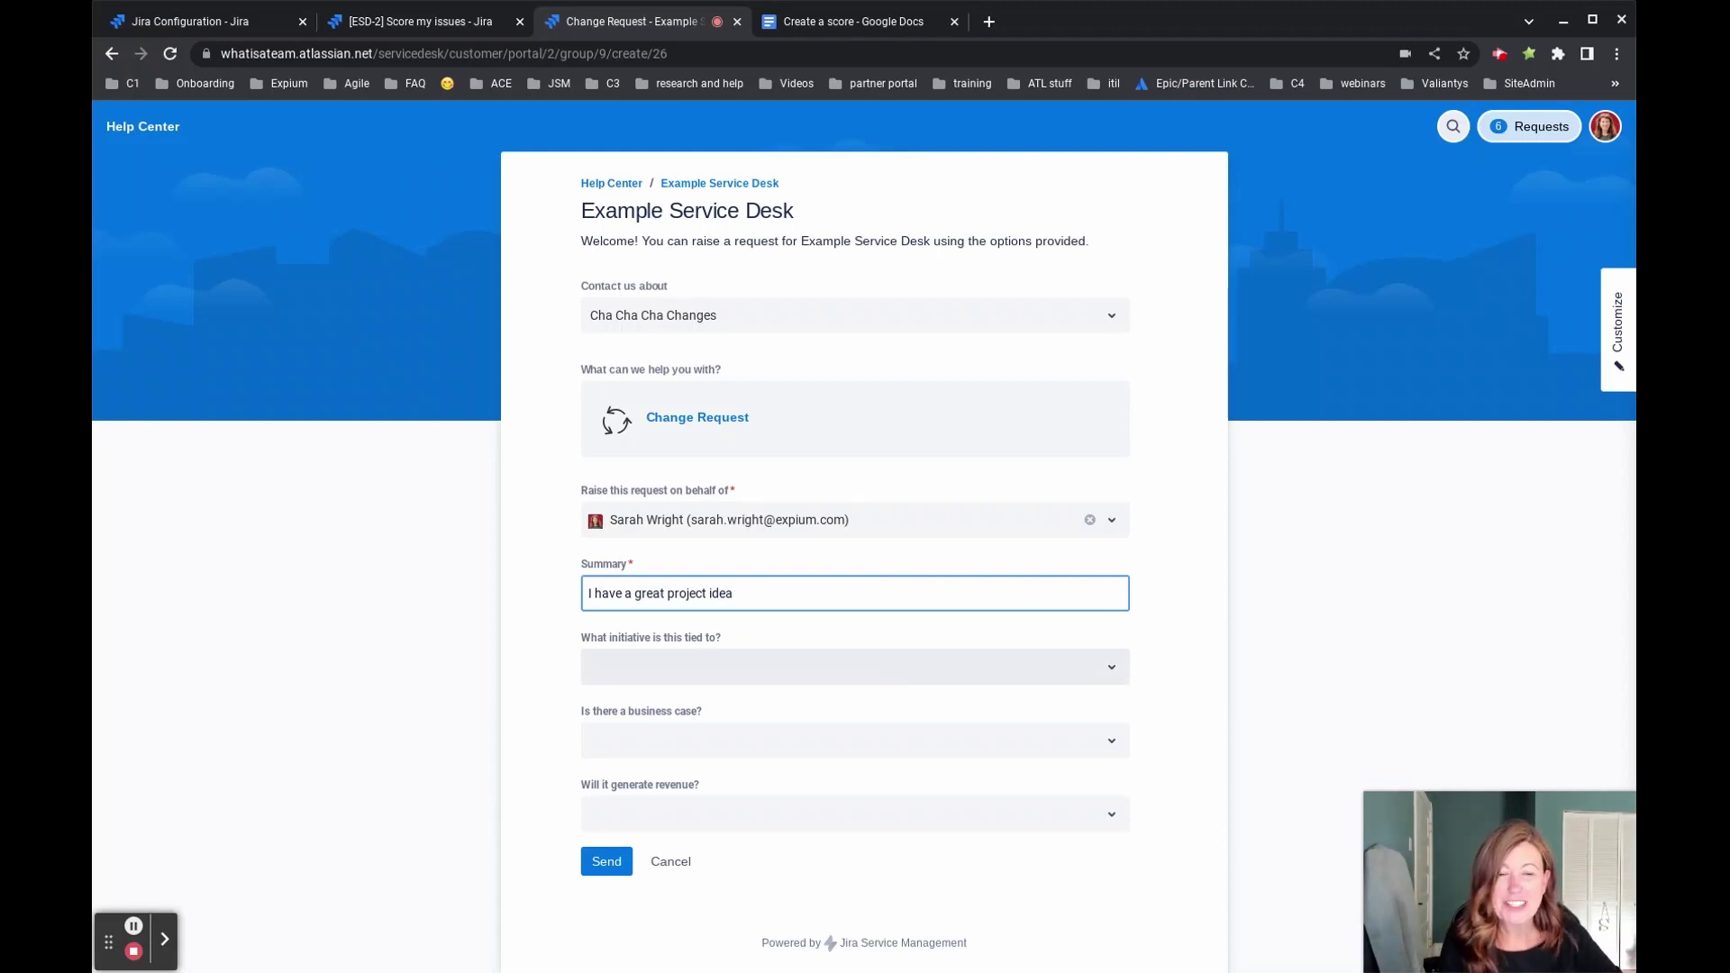
Answer Customer Satisfaction, Yes and $100+, then send the request
{"action": "left_click", "coordinate": [882, 674]}
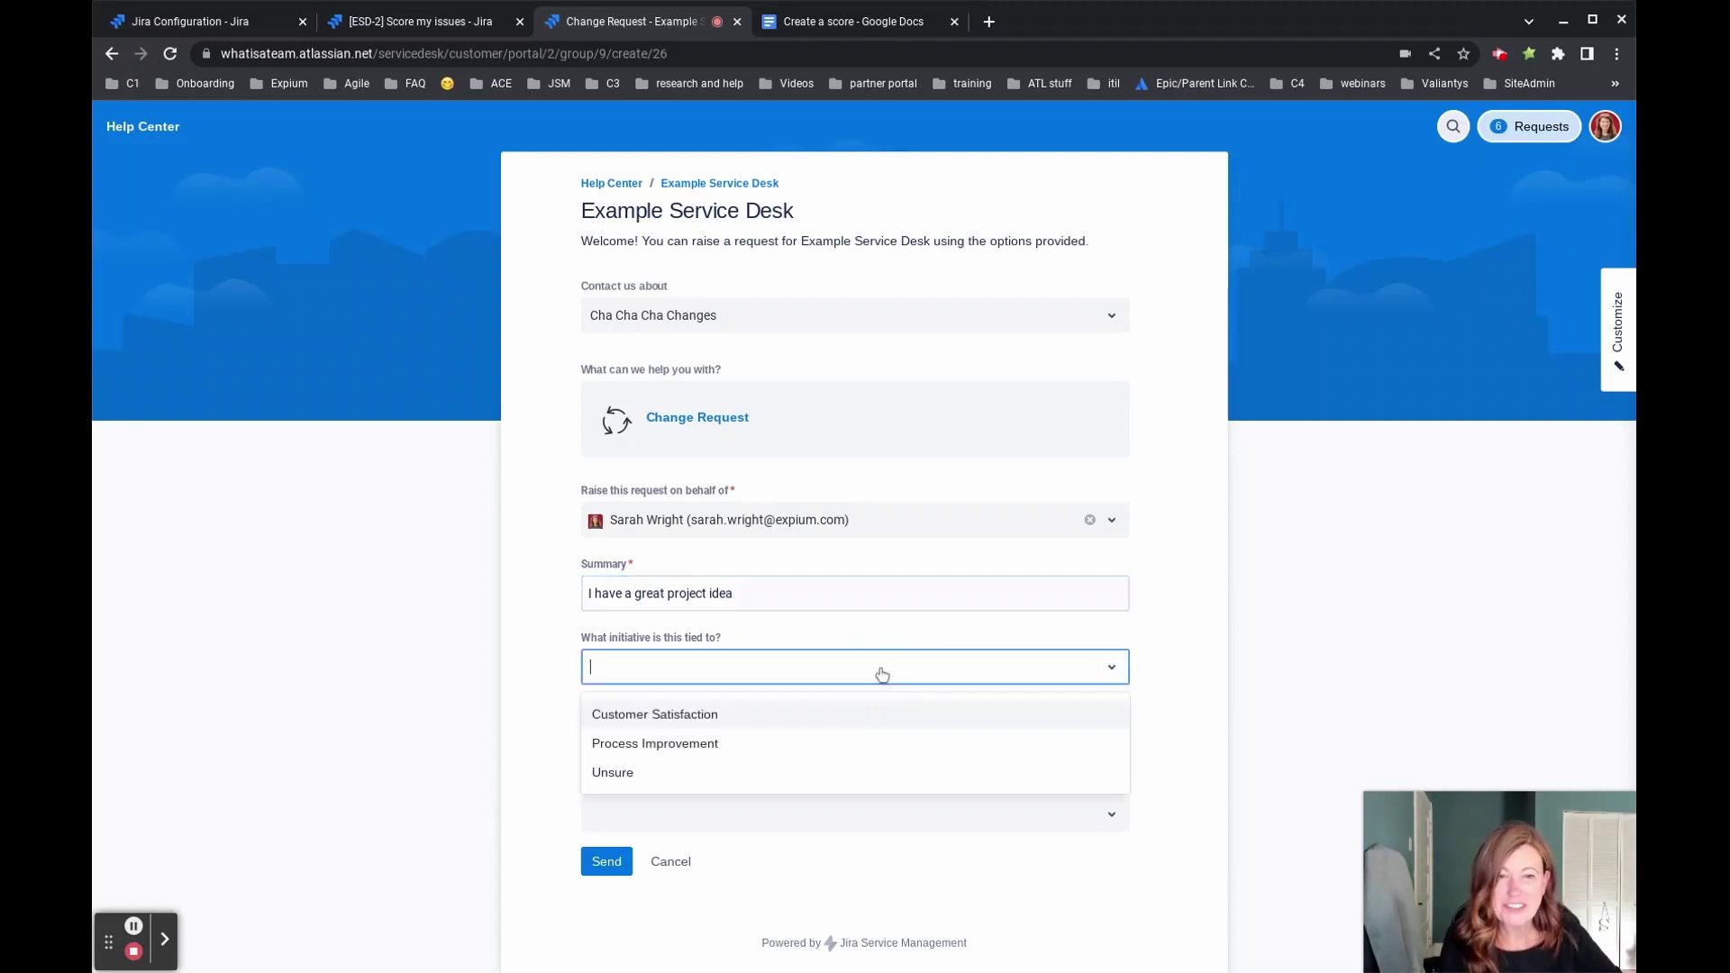
{"action": "left_click", "coordinate": [863, 714]}
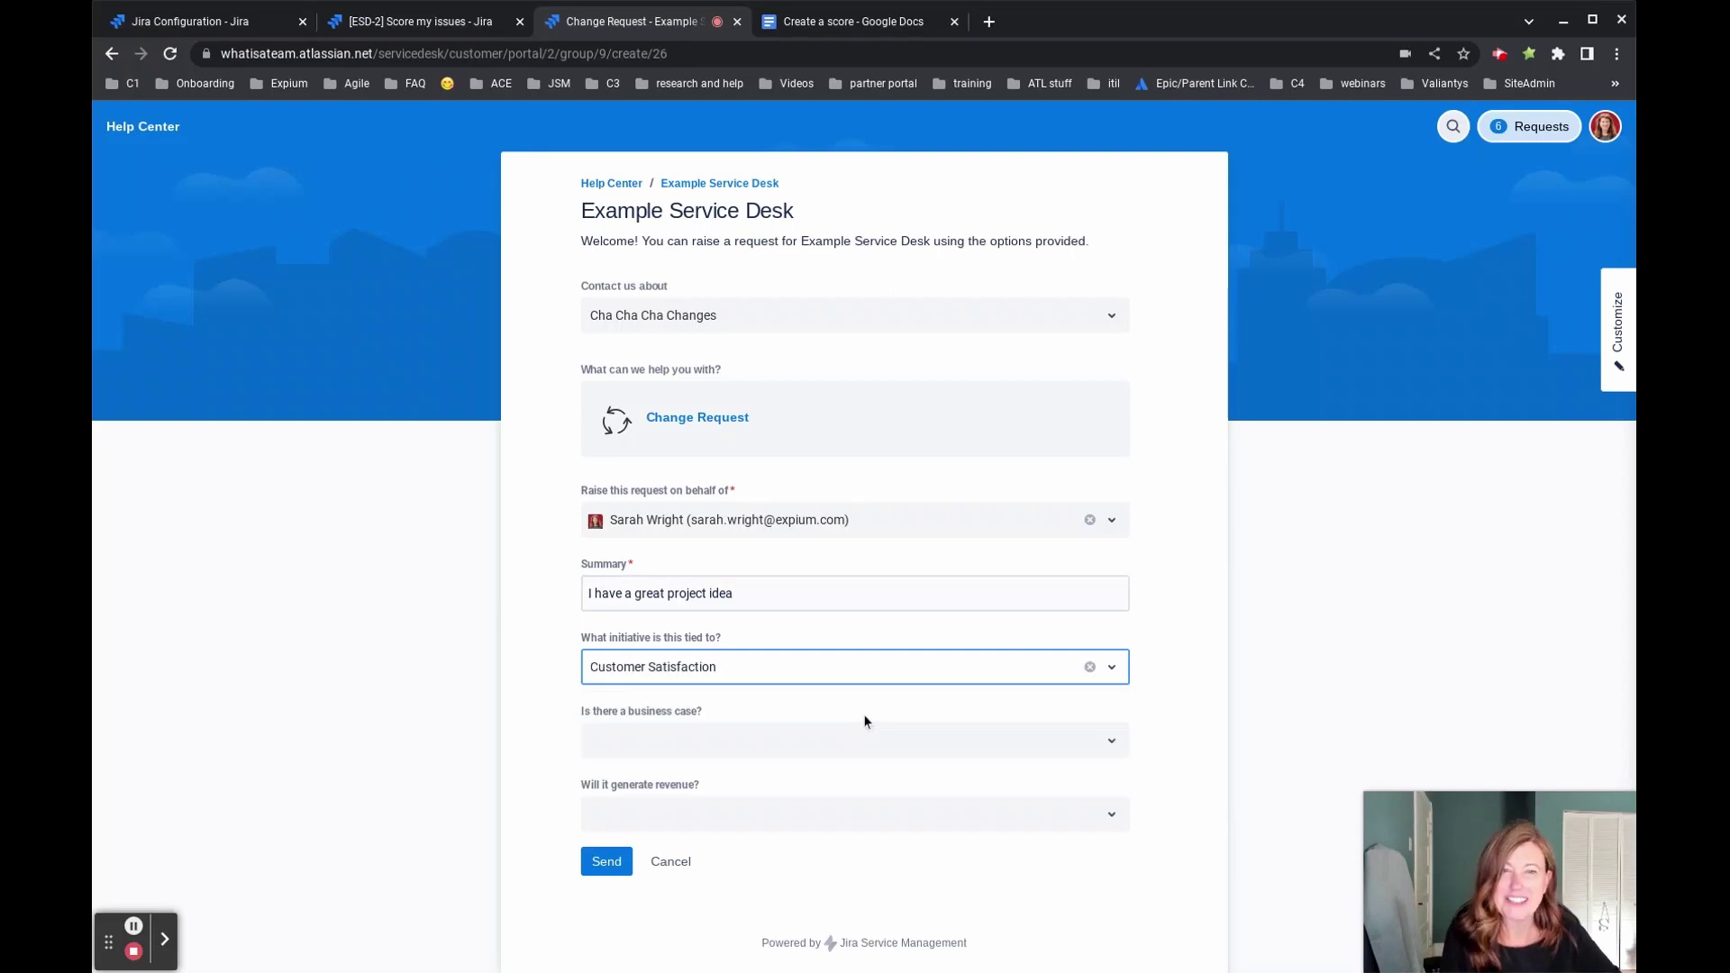
{"action": "left_click", "coordinate": [864, 739]}
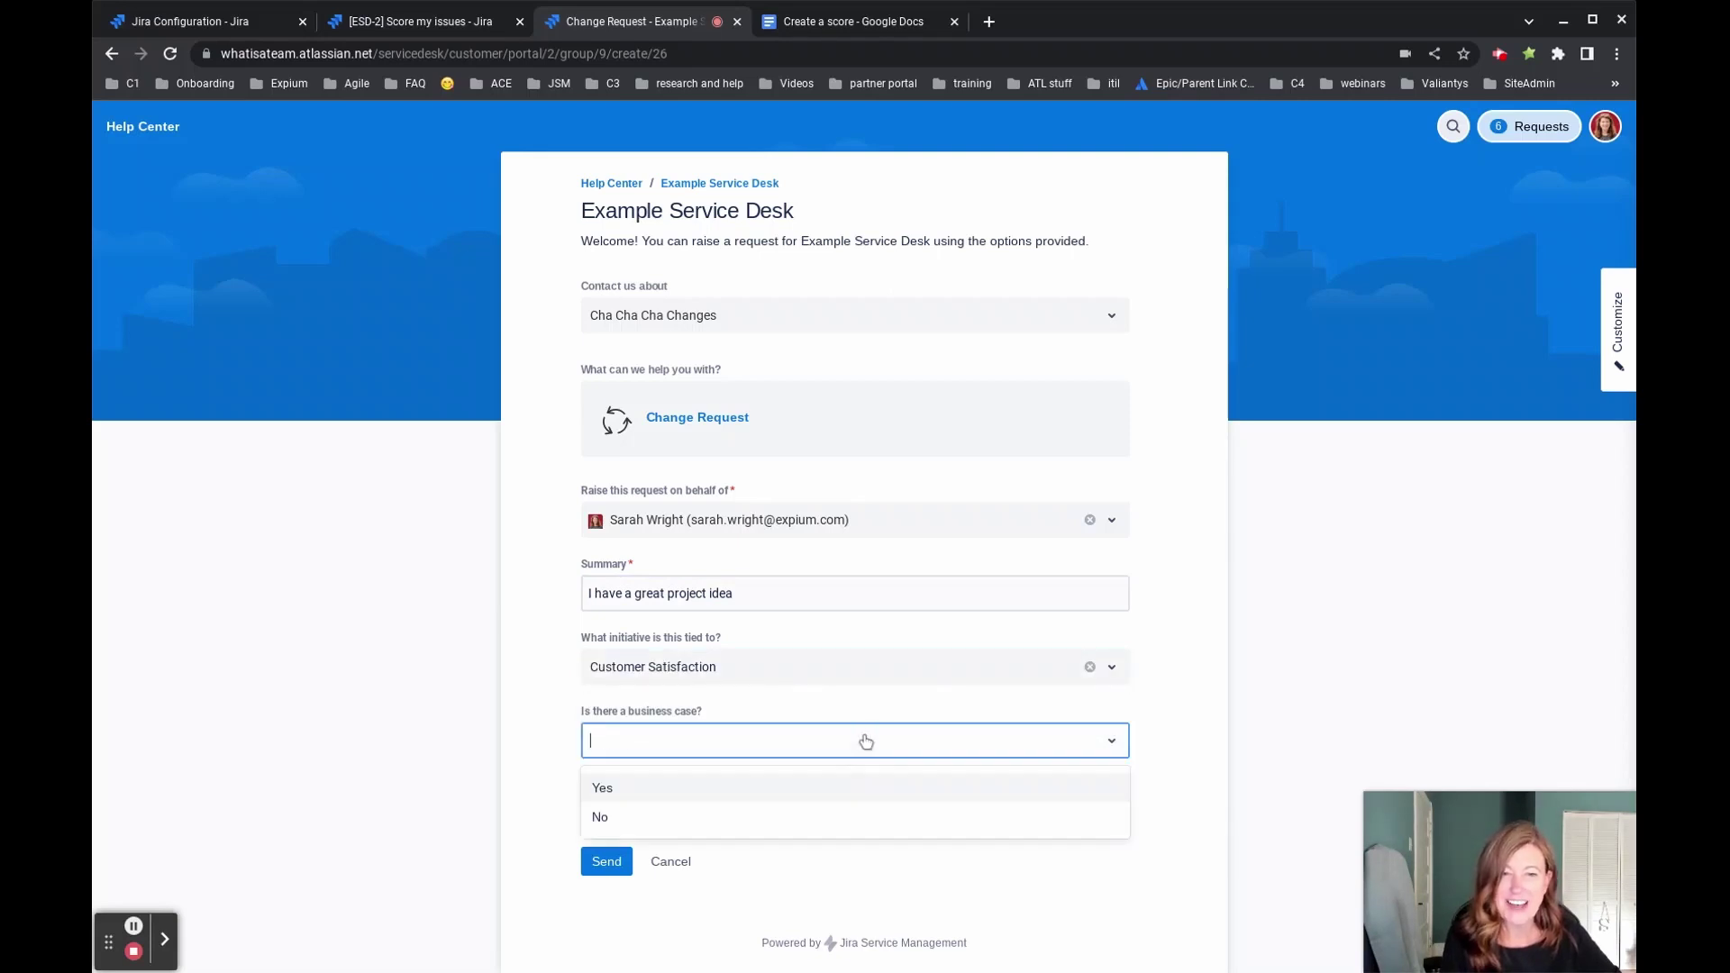
{"action": "left_click", "coordinate": [868, 797]}
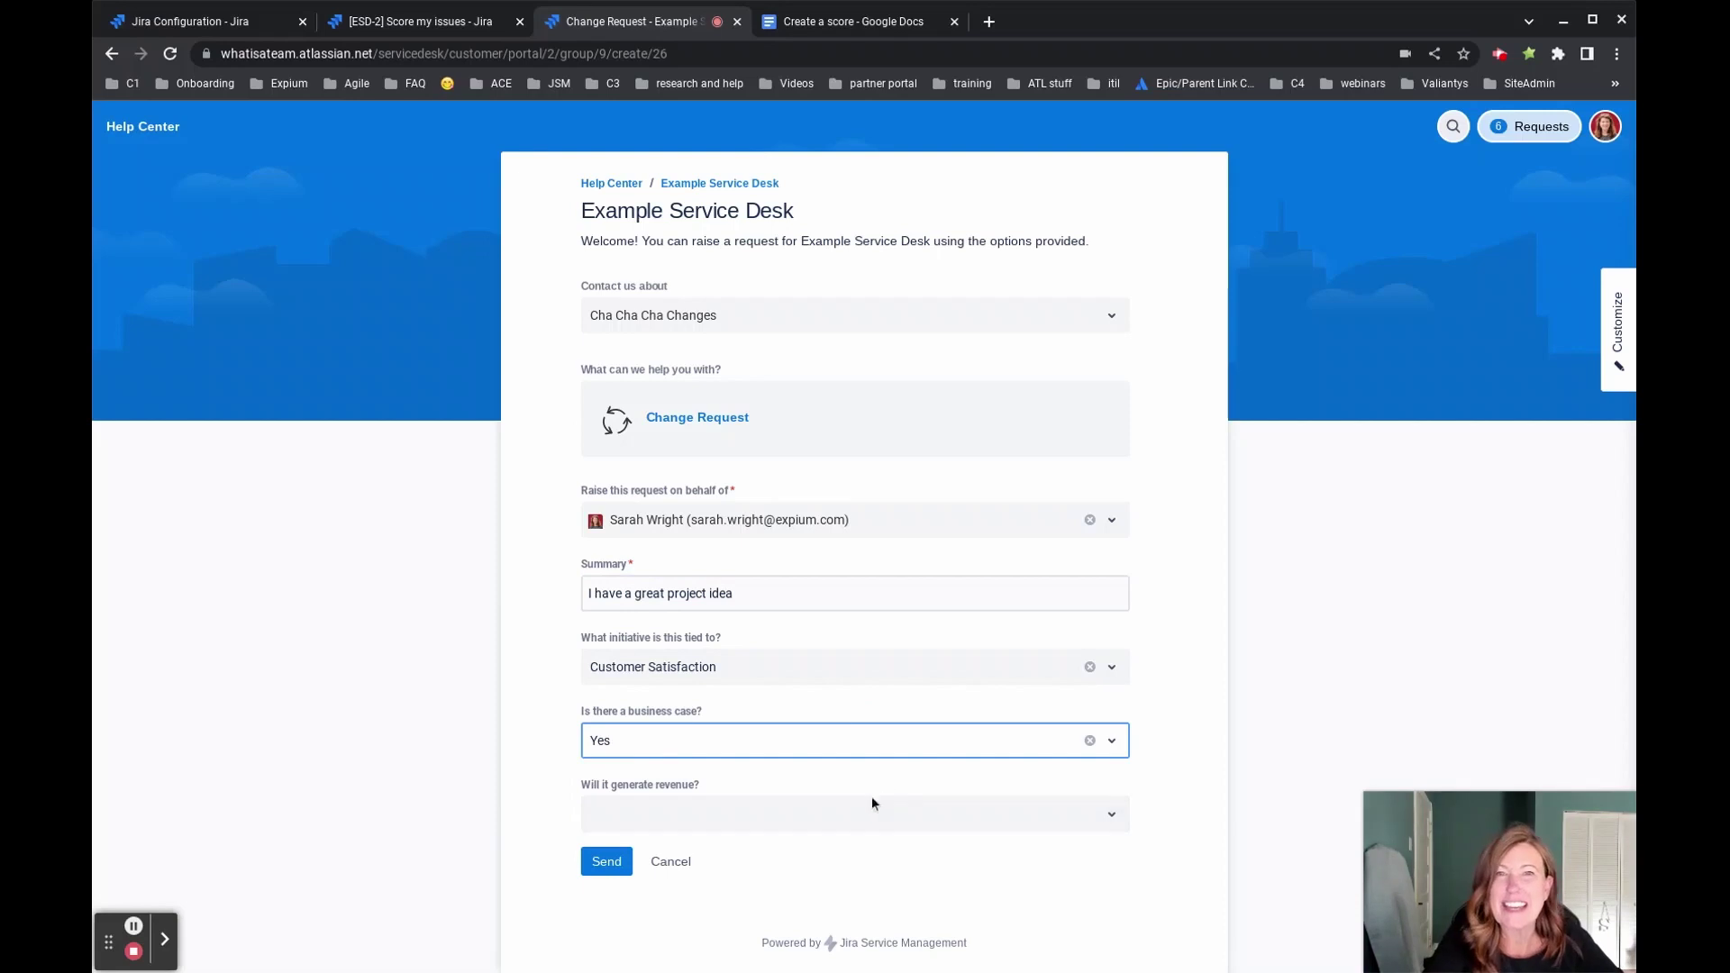
{"action": "left_click", "coordinate": [881, 816]}
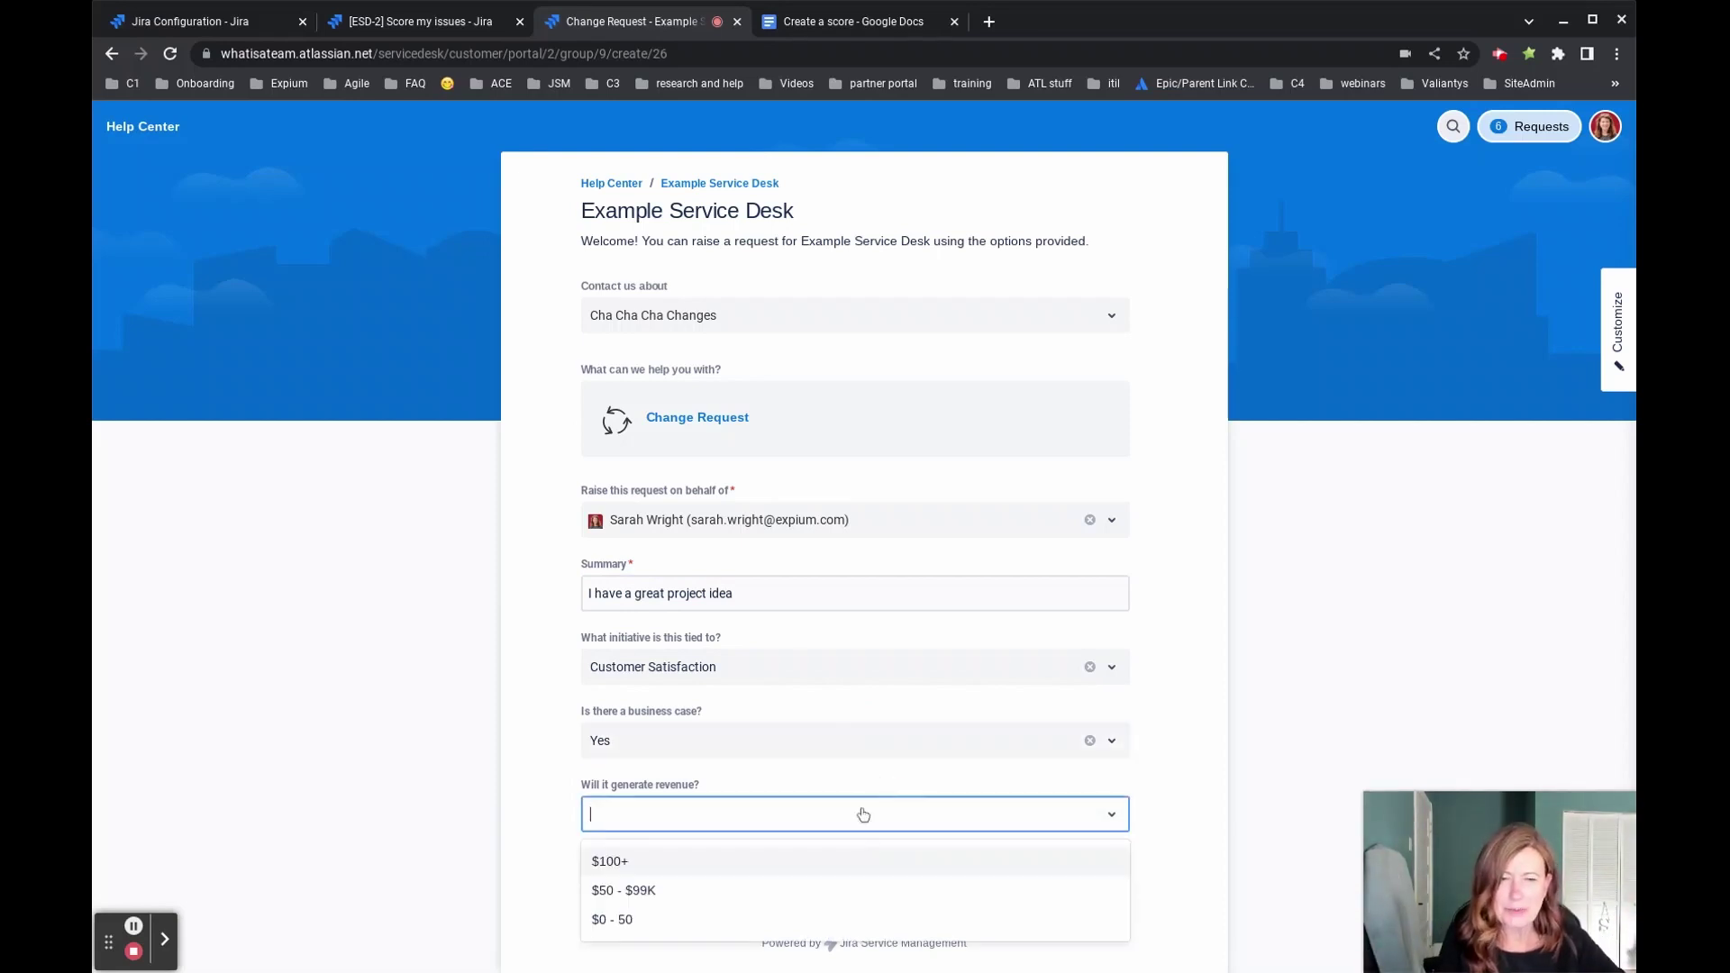
{"action": "left_click", "coordinate": [865, 861]}
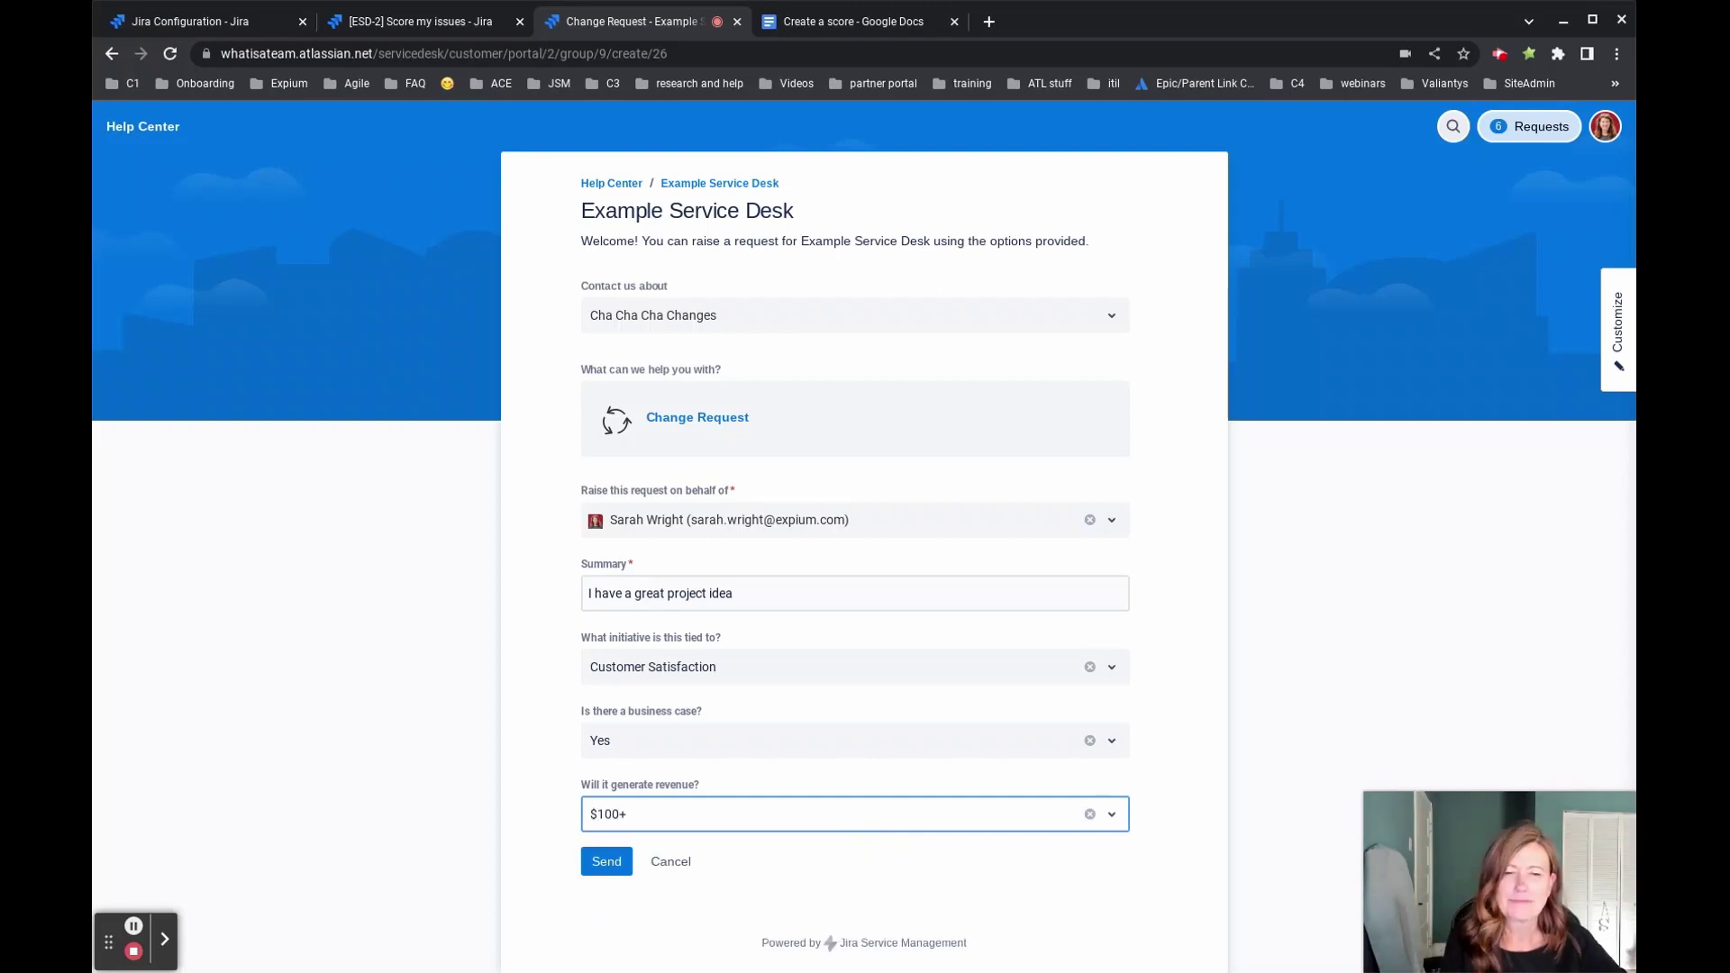
{"action": "left_click", "coordinate": [584, 863]}
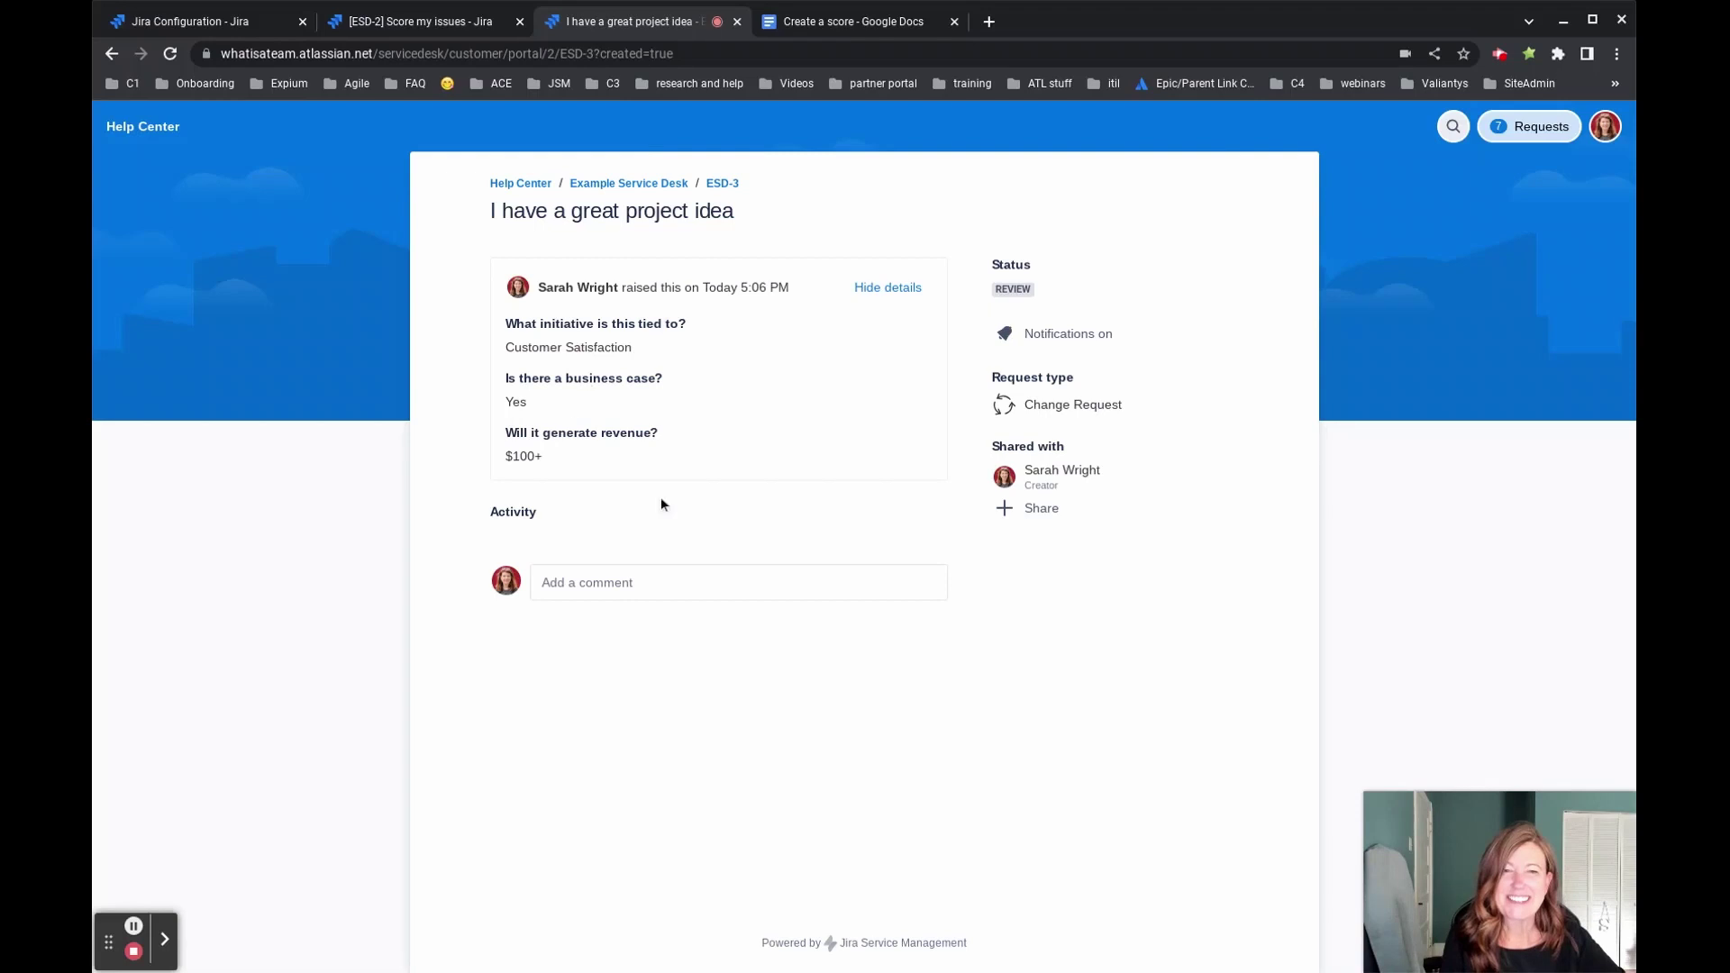
Open ESD-3 in the agent view and run the Set score action, yielding Score 250
{"action": "left_click", "coordinate": [713, 185]}
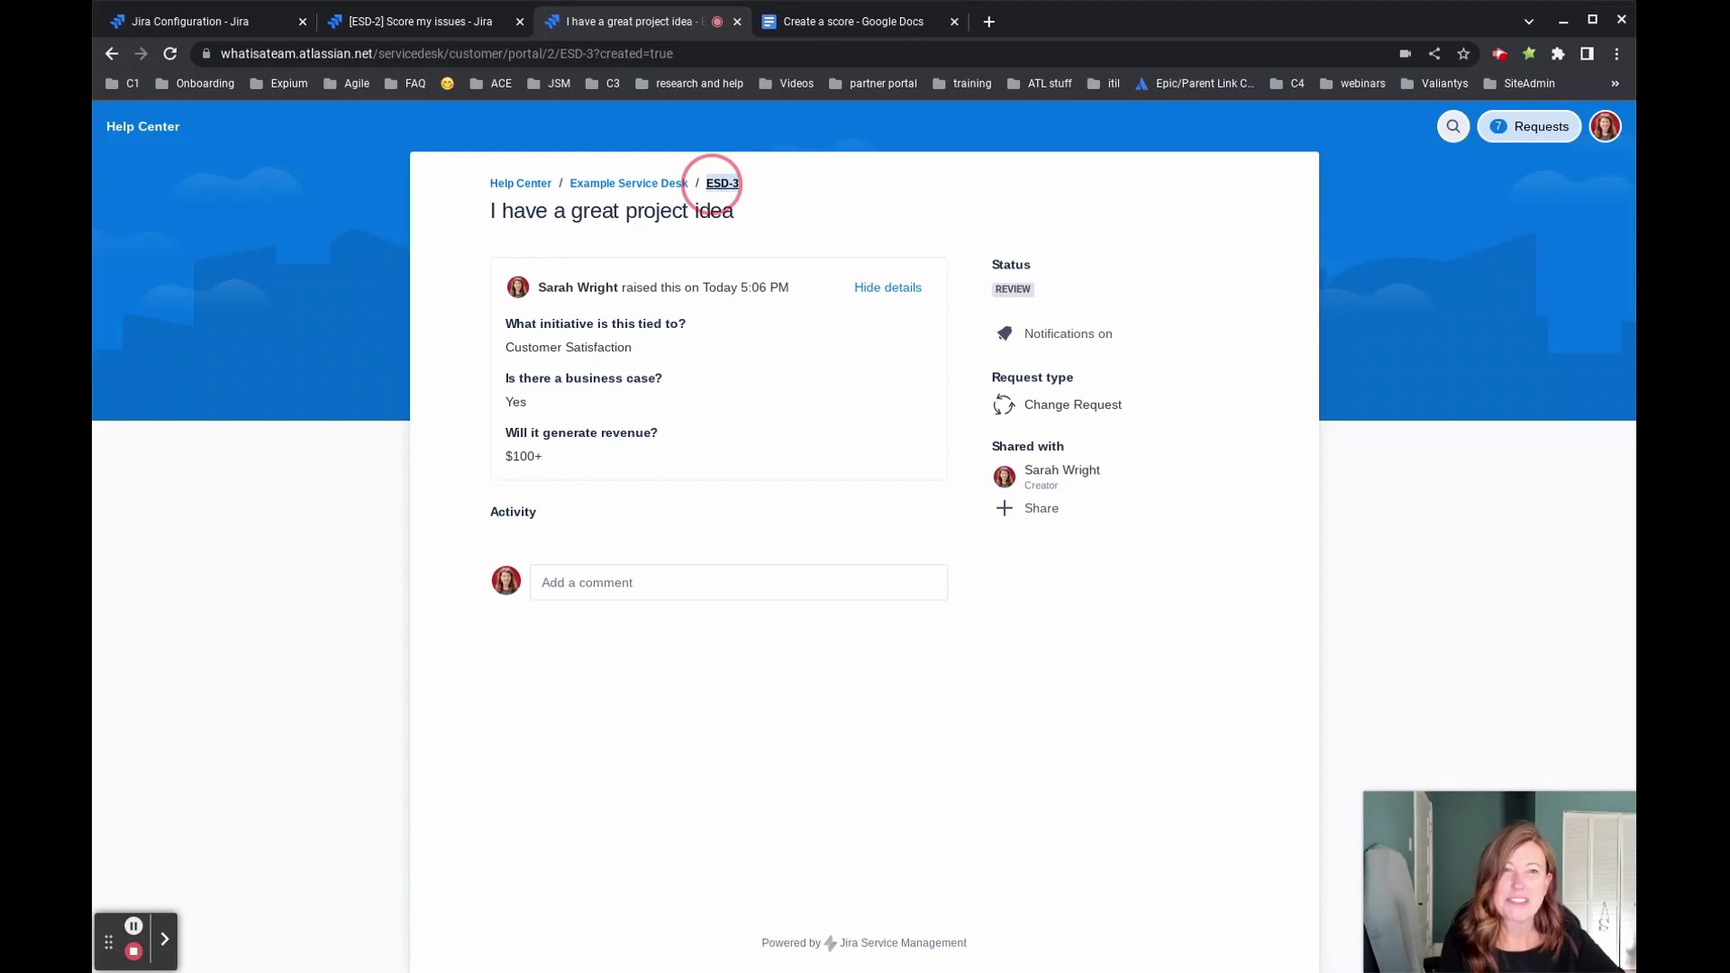
{"action": "left_click", "coordinate": [713, 185]}
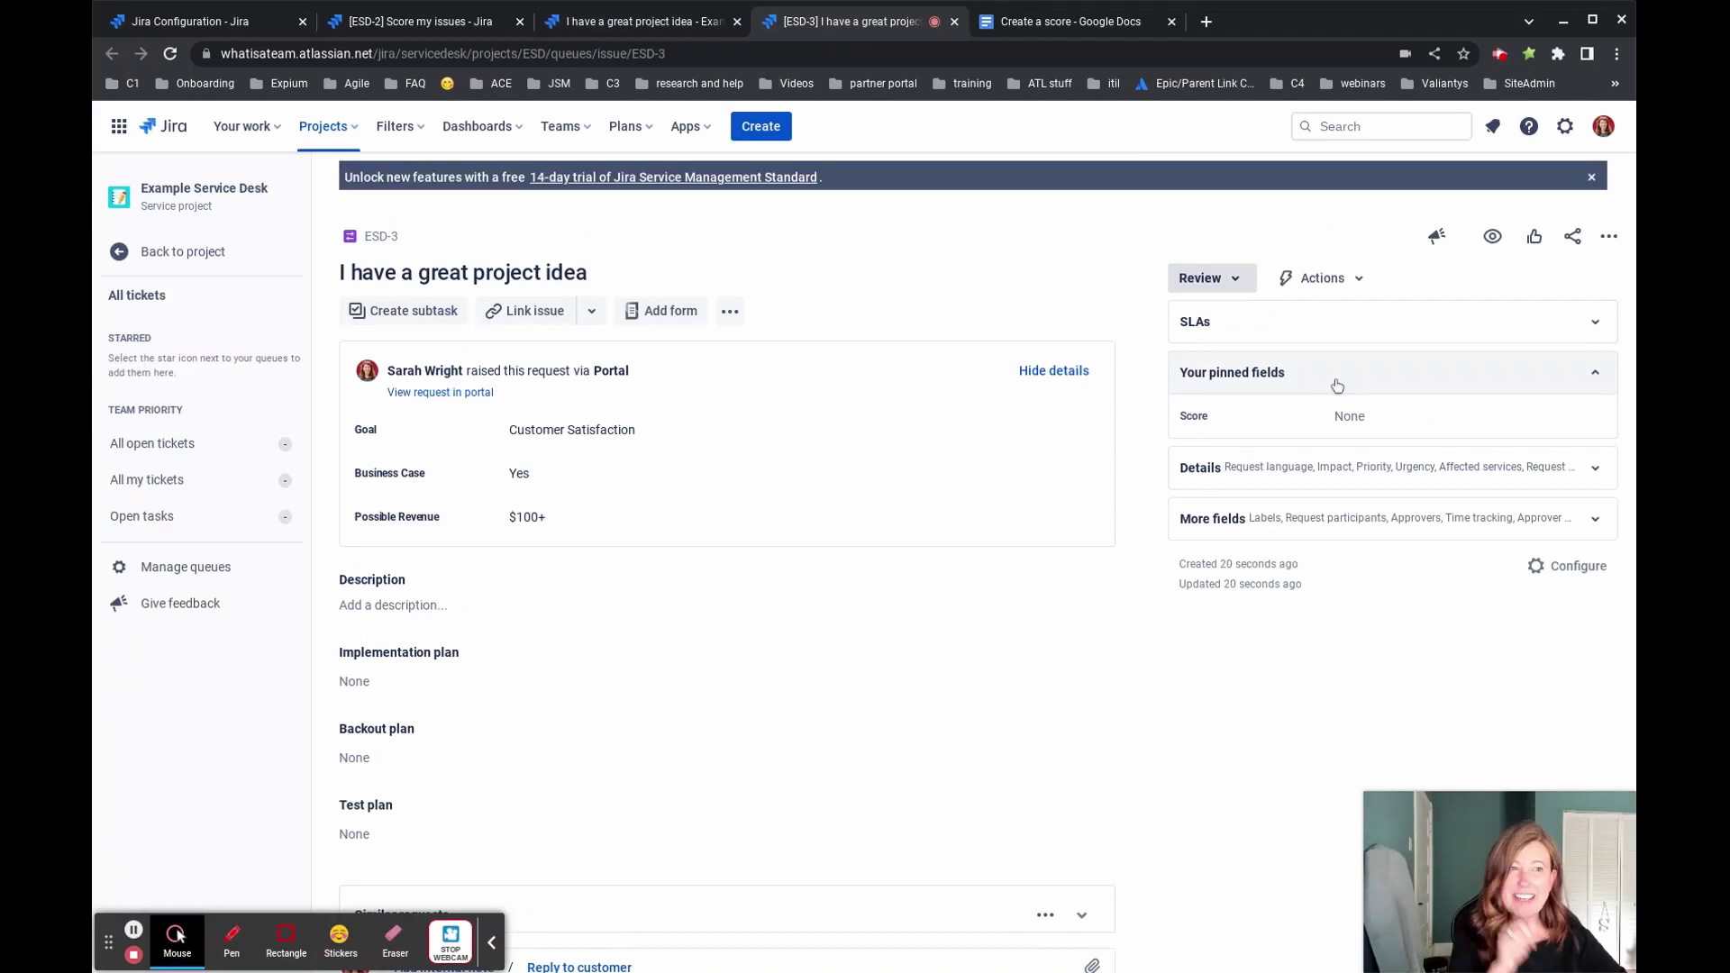
{"action": "left_click", "coordinate": [1348, 286]}
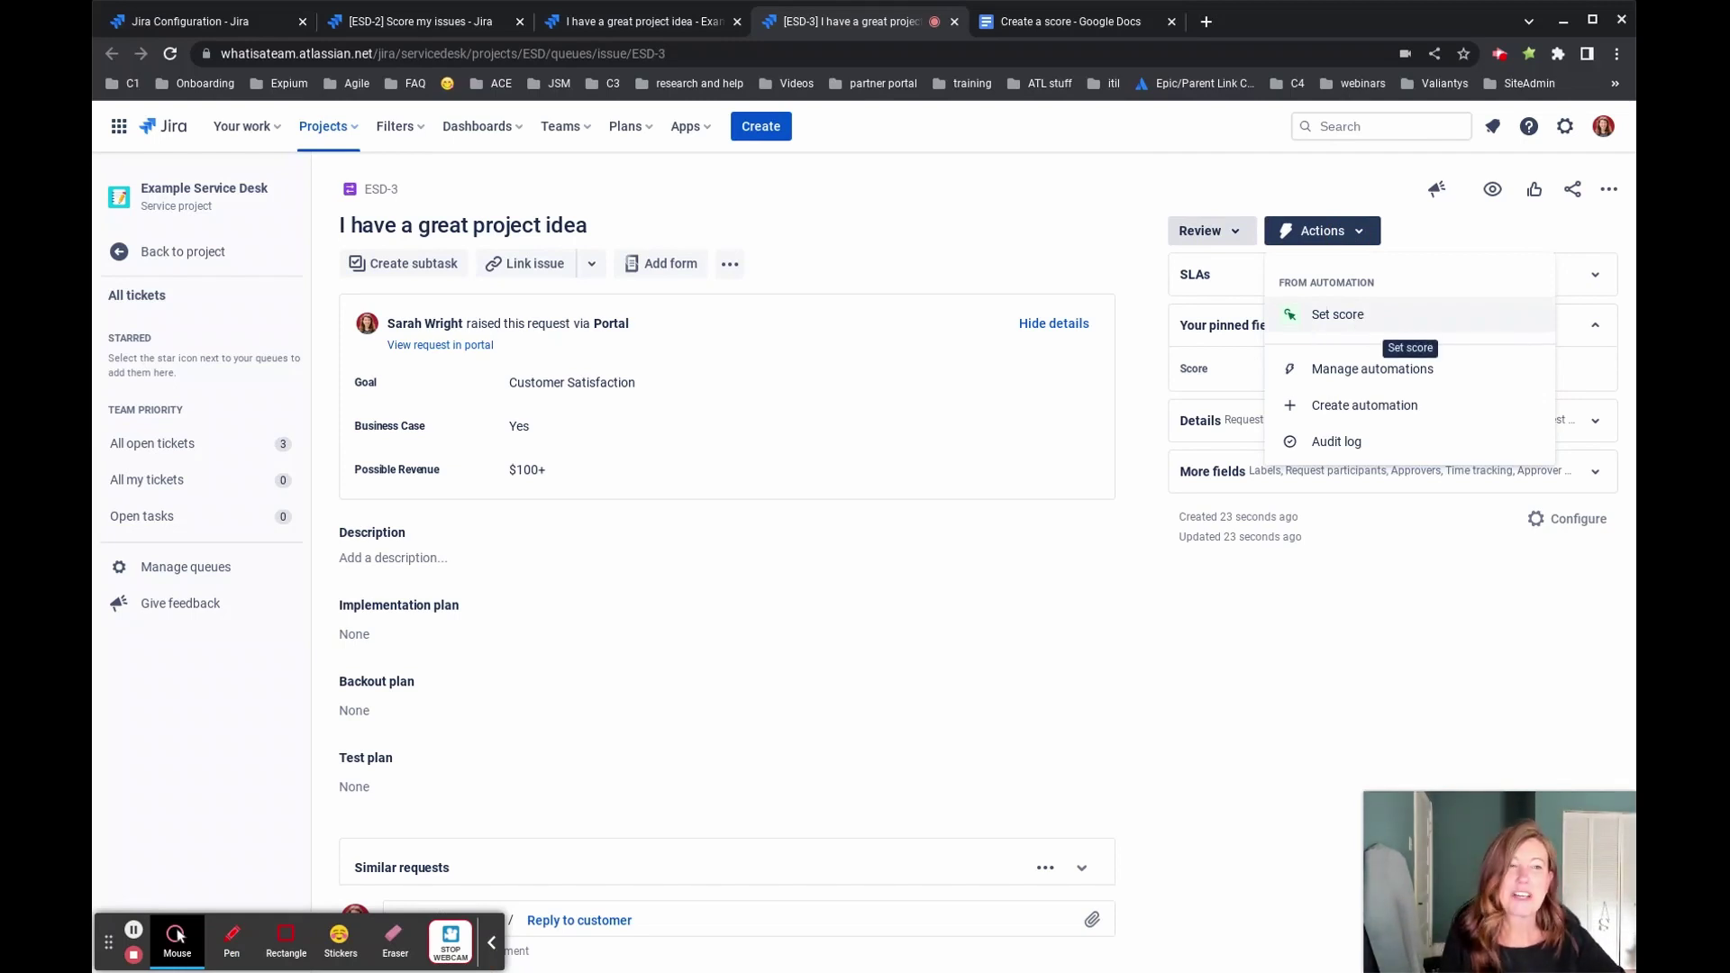
{"action": "left_click", "coordinate": [1337, 314]}
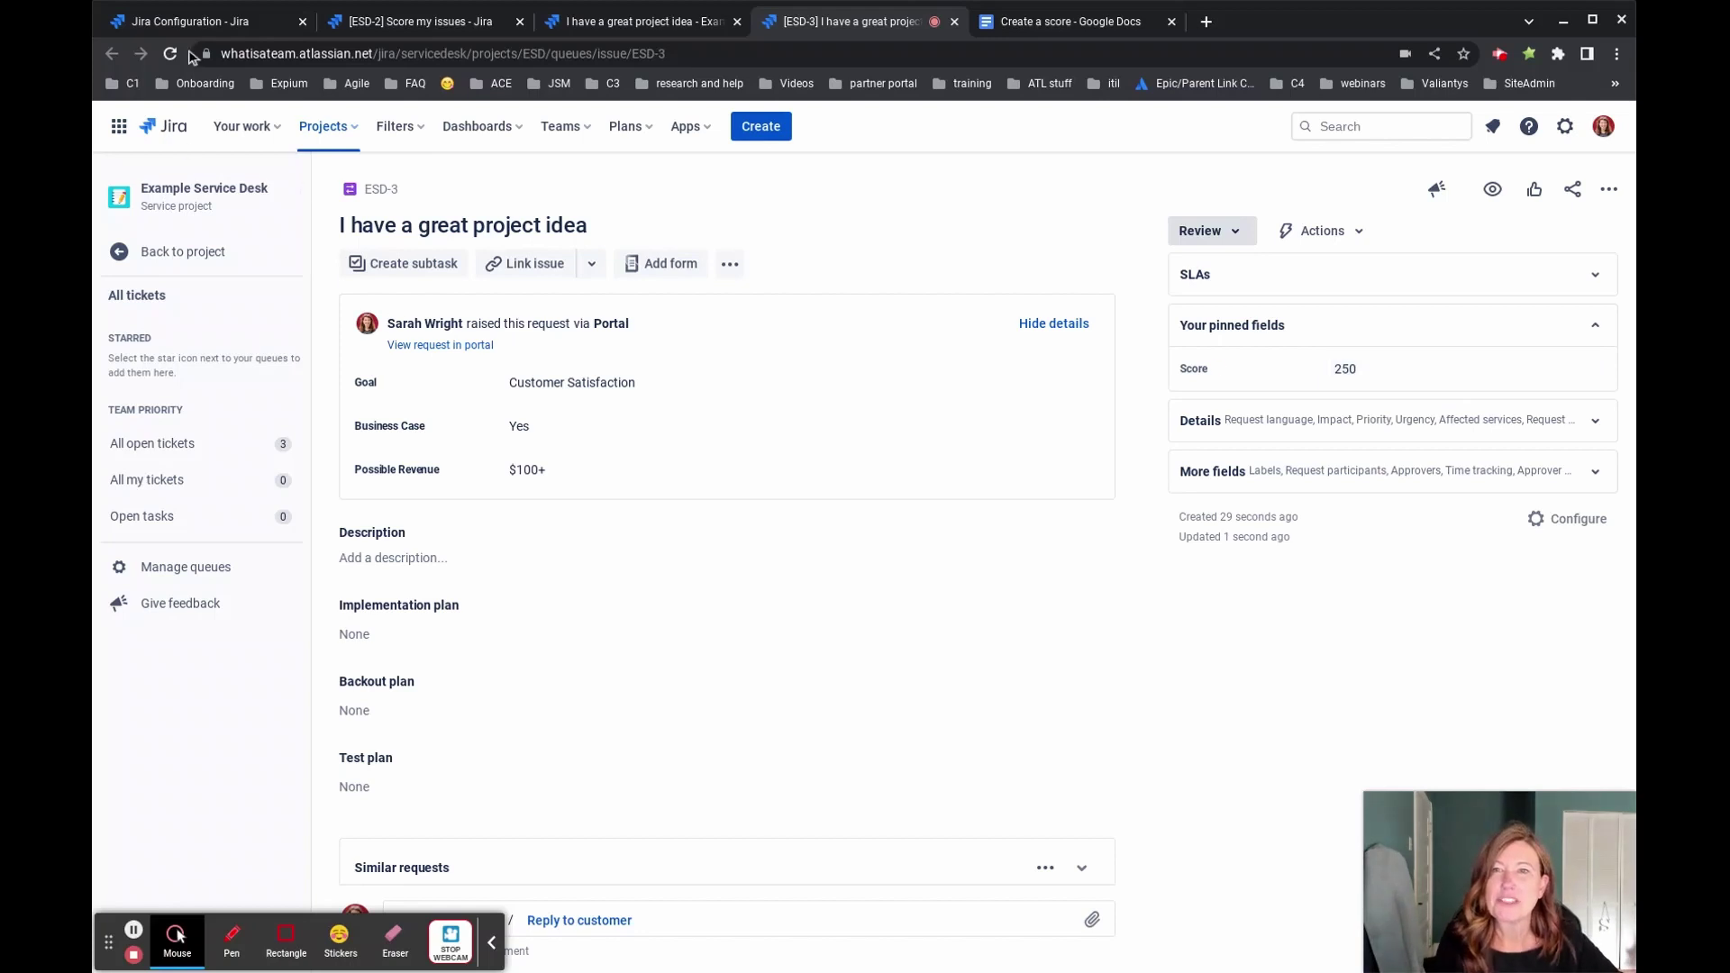
Show the Set score rule details and its 'When: Manually triggered' step
{"action": "left_click", "coordinate": [207, 25]}
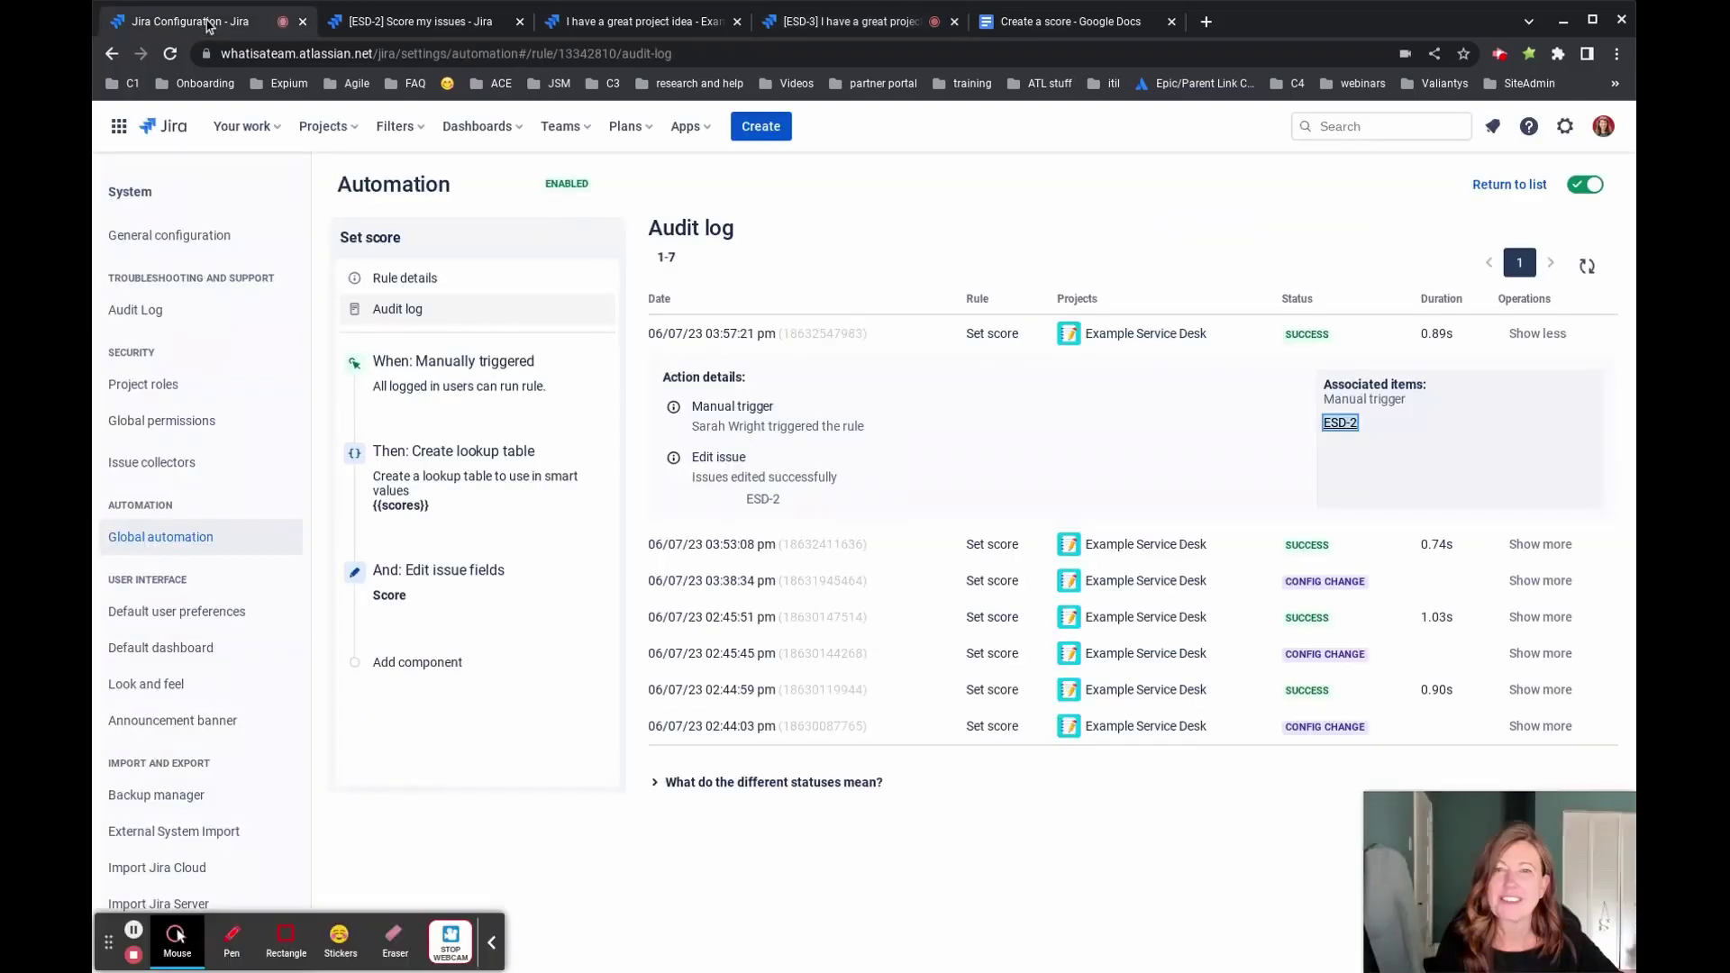
{"action": "left_click", "coordinate": [438, 285]}
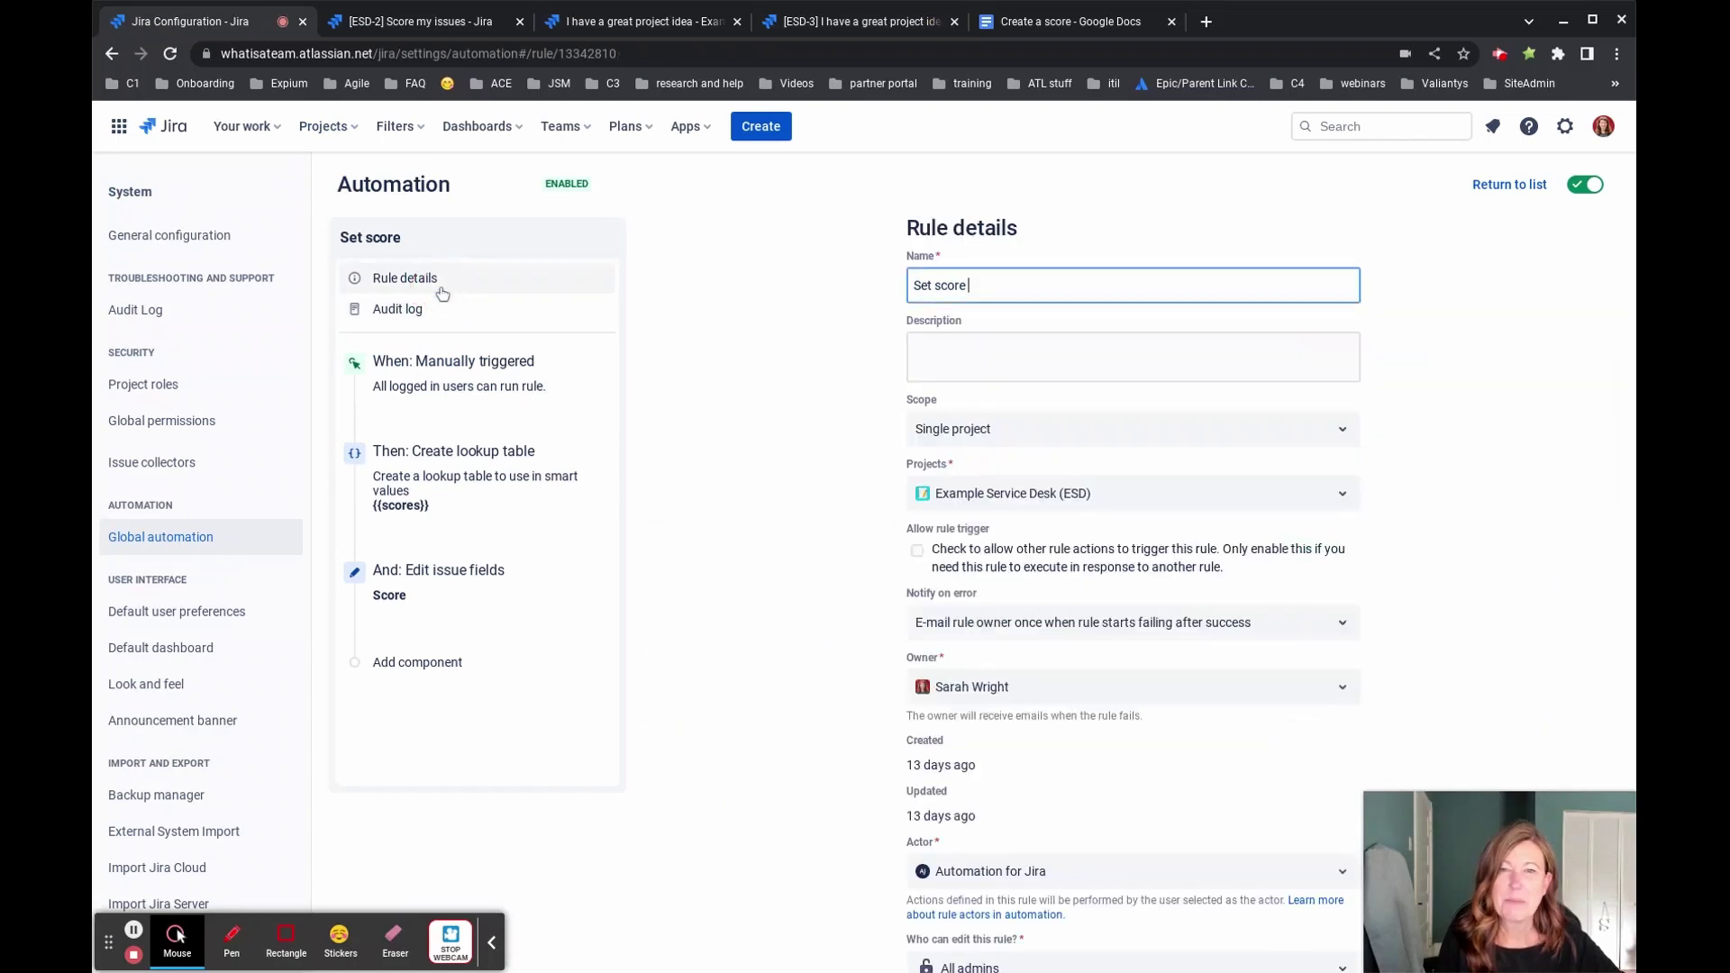
{"action": "left_click", "coordinate": [787, 332]}
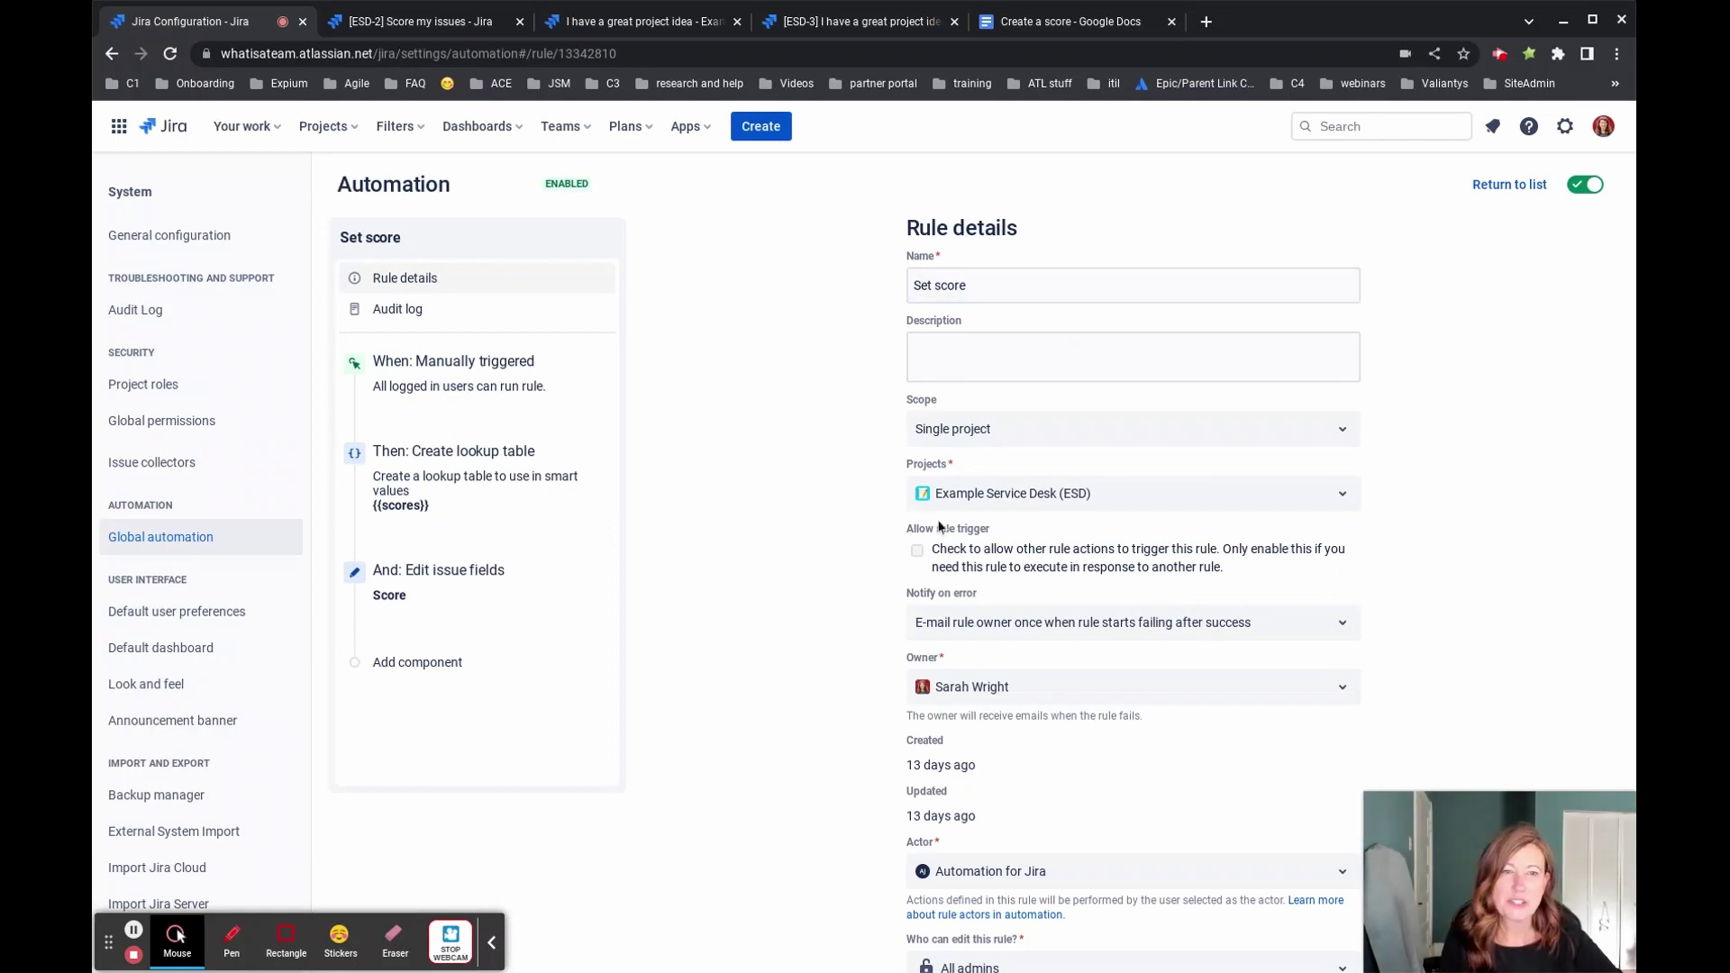
{"action": "scroll", "coordinate": [1200, 495], "scroll_direction": "down", "scroll_amount": 1}
{"action": "scroll", "coordinate": [1198, 495], "scroll_direction": "down", "scroll_amount": 1}
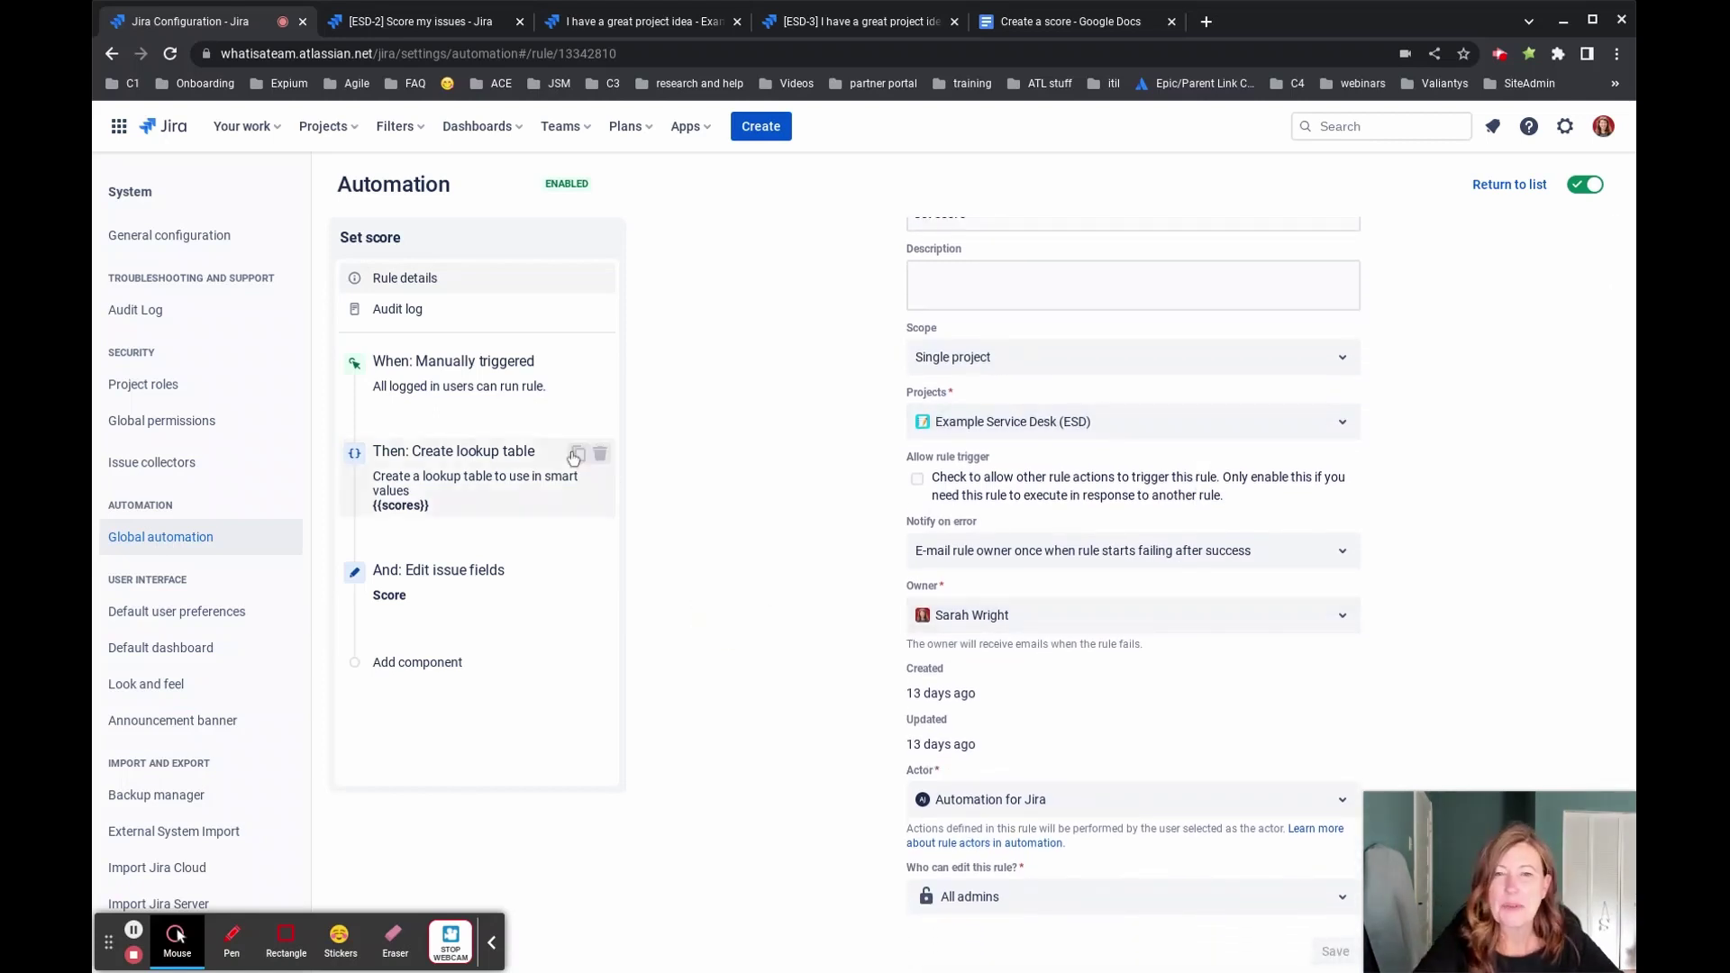
{"action": "left_click", "coordinate": [509, 399]}
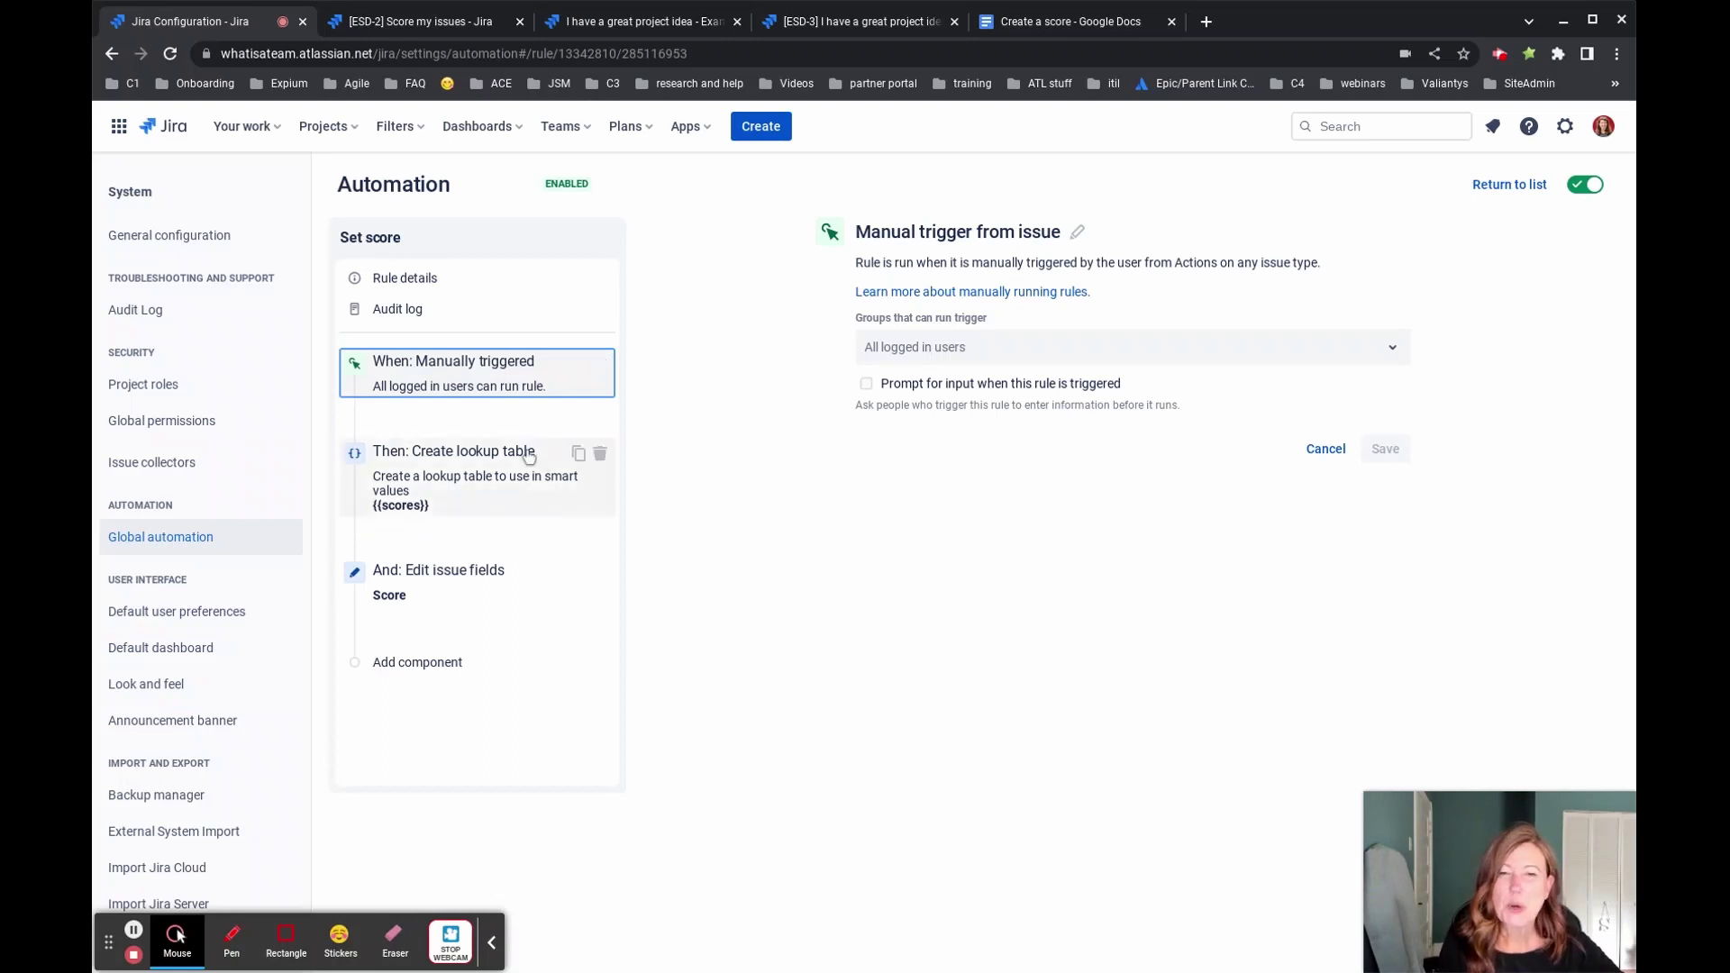
Display the {{scores}} 'Create lookup table' entries, then go to the Create a score document
{"action": "mouse_move", "coordinate": [480, 437]}
{"action": "mouse_move", "coordinate": [460, 502]}
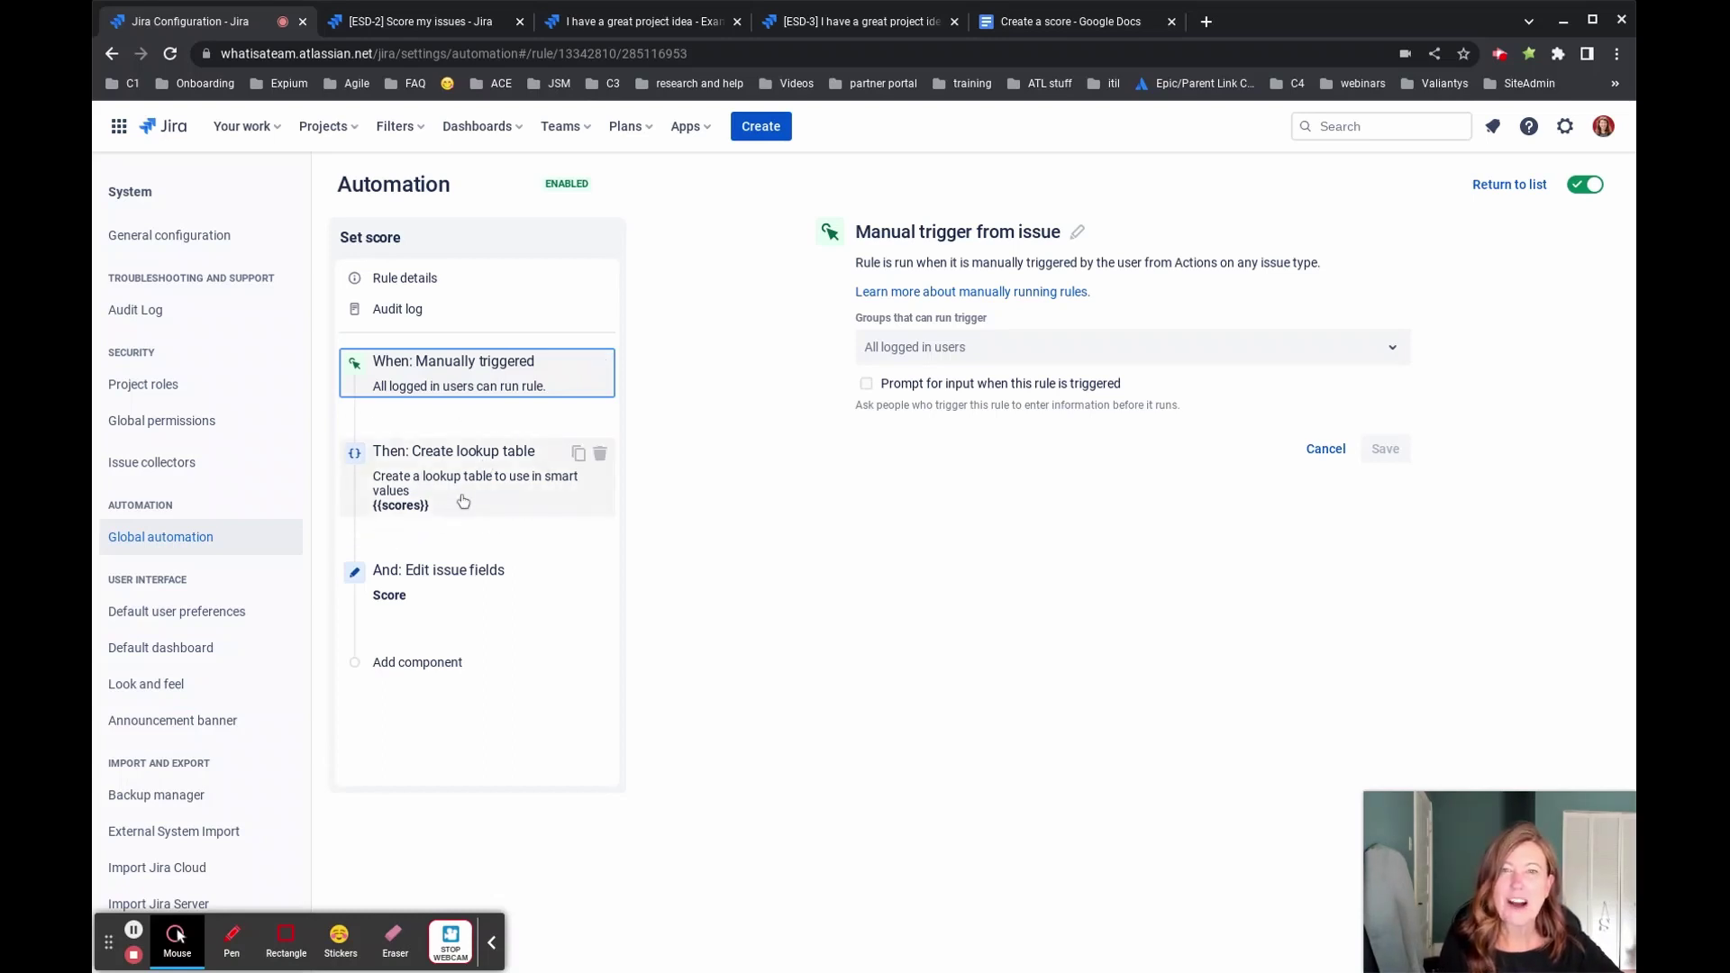
{"action": "left_click", "coordinate": [463, 501]}
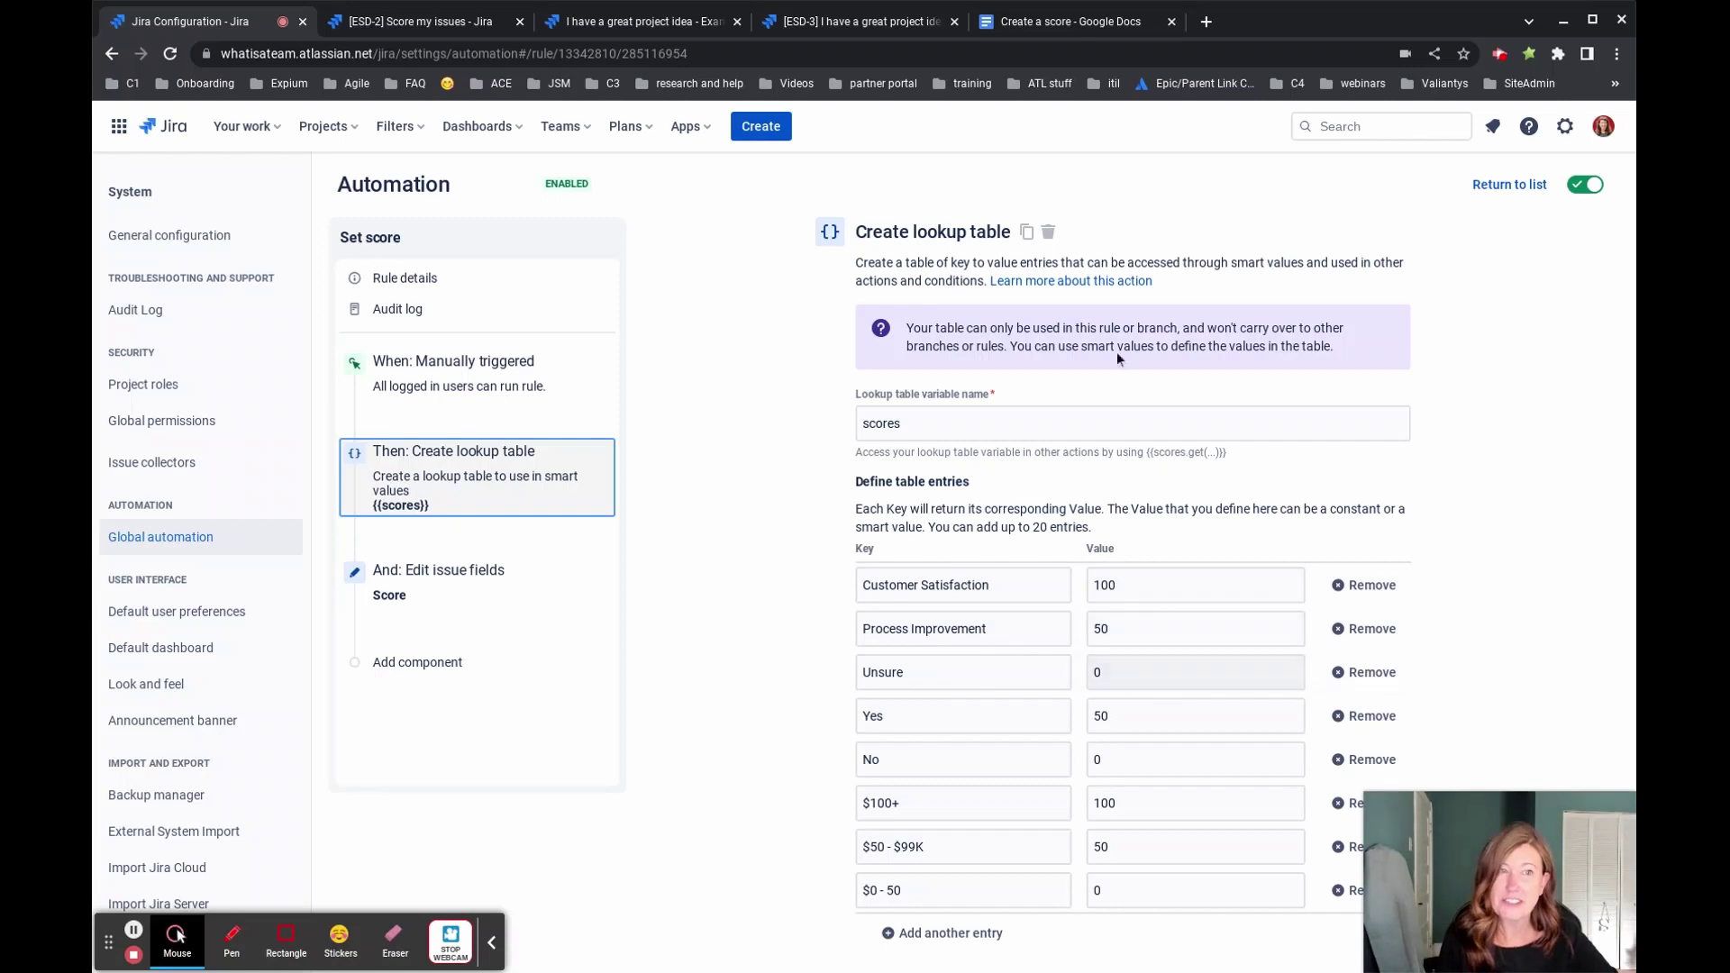
{"action": "left_click", "coordinate": [1050, 24]}
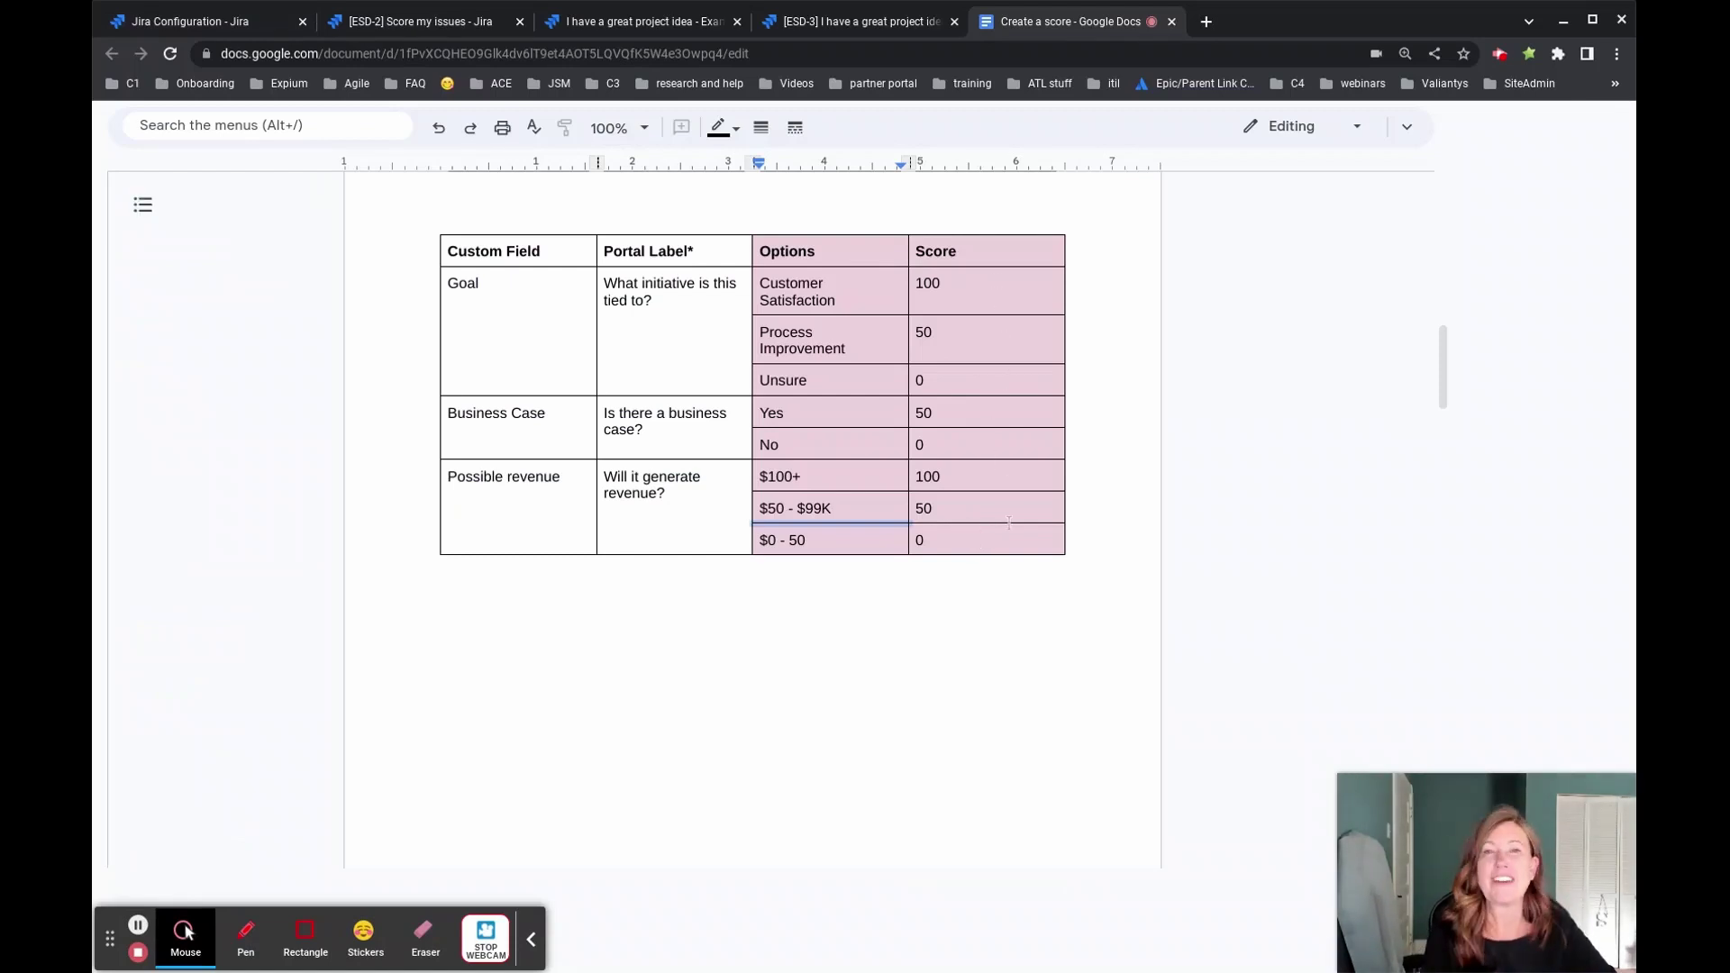
Return to the Jira Configuration tab and scroll through the {{scores}} lookup table's eight entries
{"action": "left_click", "coordinate": [254, 23]}
{"action": "scroll", "coordinate": [1014, 585], "scroll_direction": "down", "scroll_amount": 2}
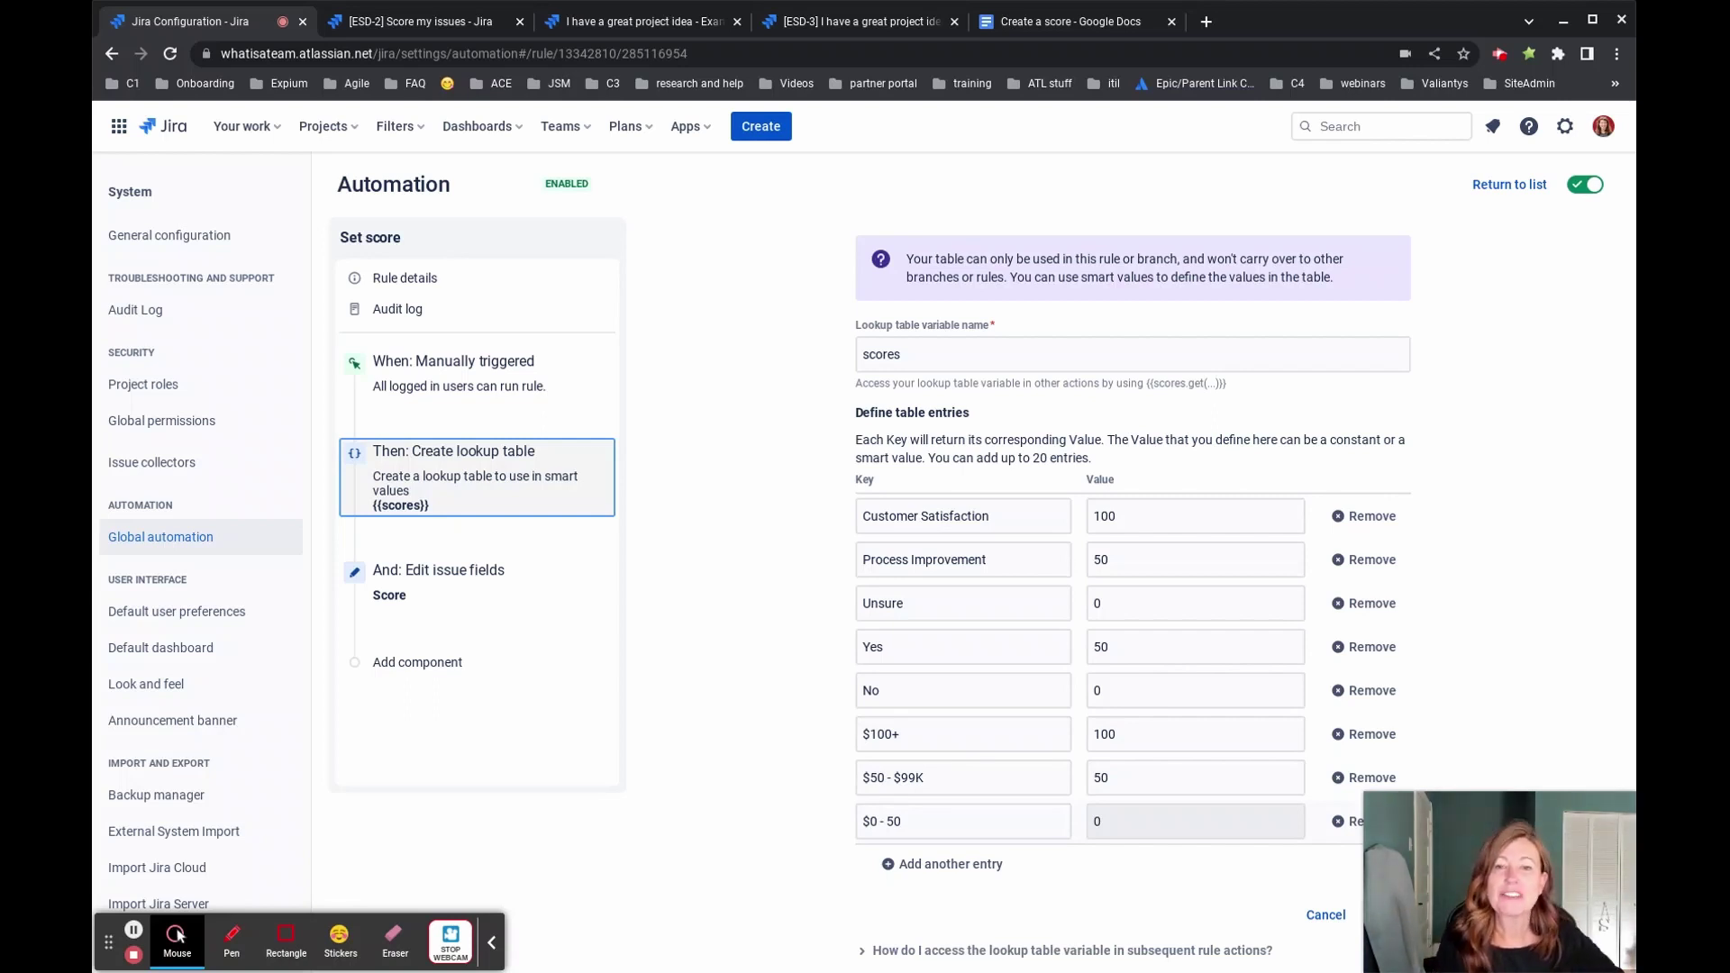
Open the 'And: Edit issue fields' step to see the Score sum formula
{"action": "left_click", "coordinate": [449, 609]}
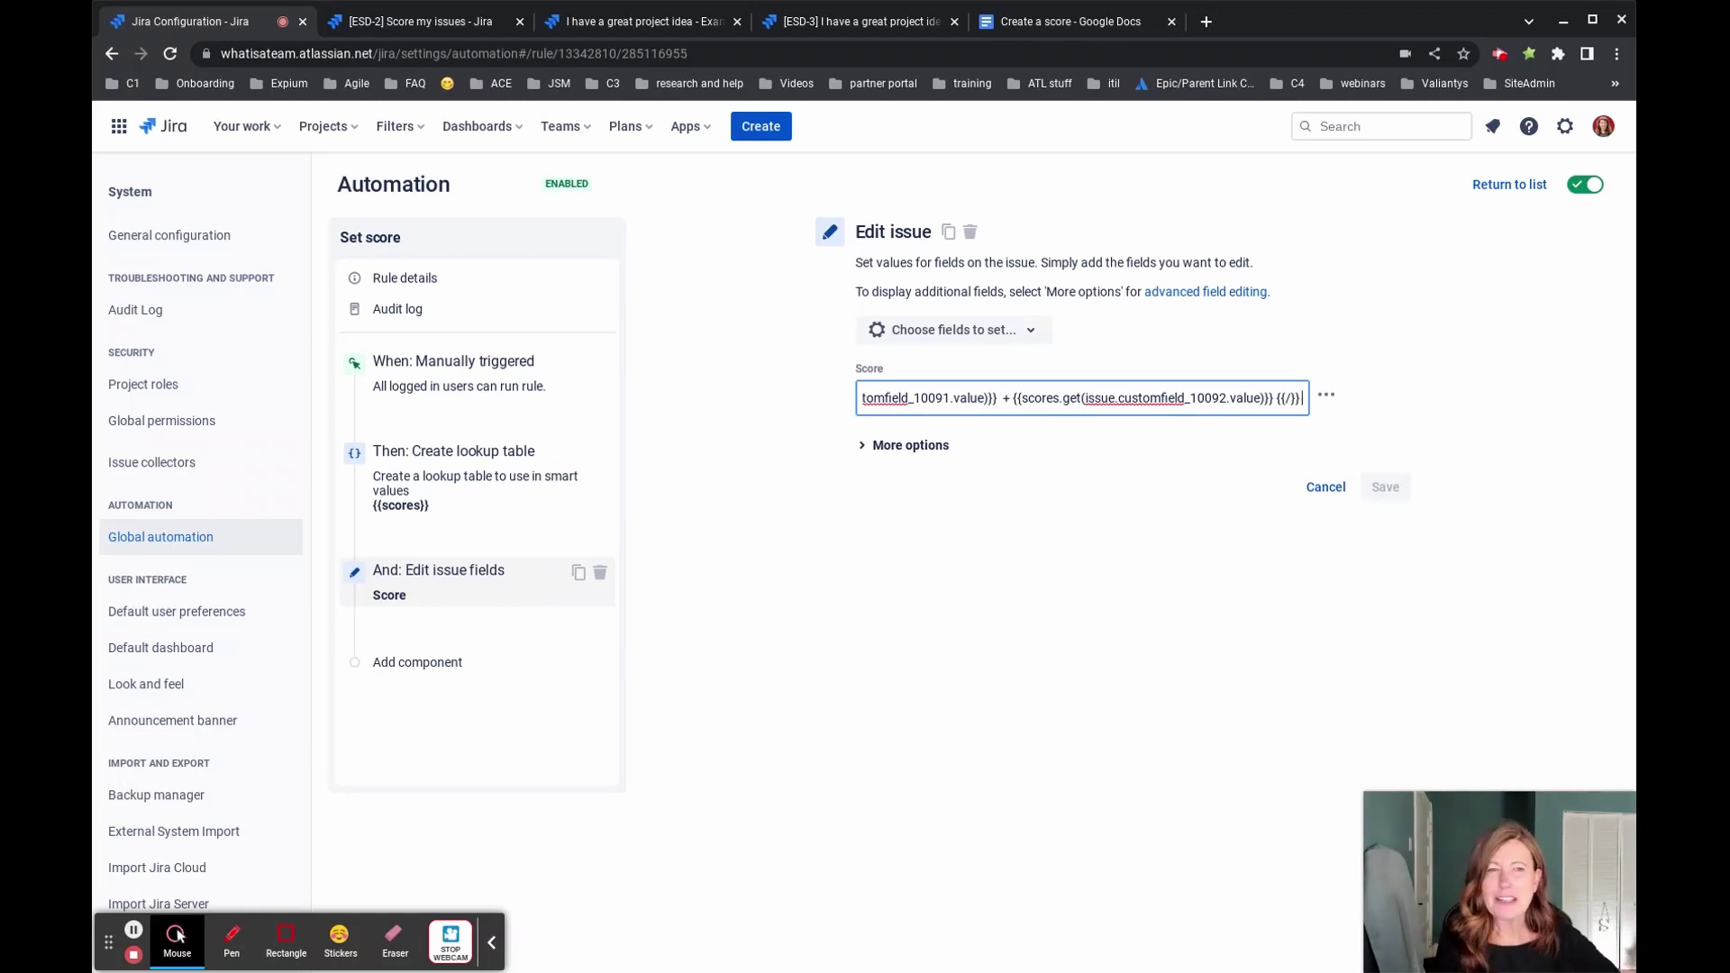
Inspect the Score formula's ending, {{scores.get(issue.customfield_10092.value)}} closed by {{/}}
{"action": "left_click", "coordinate": [1045, 397]}
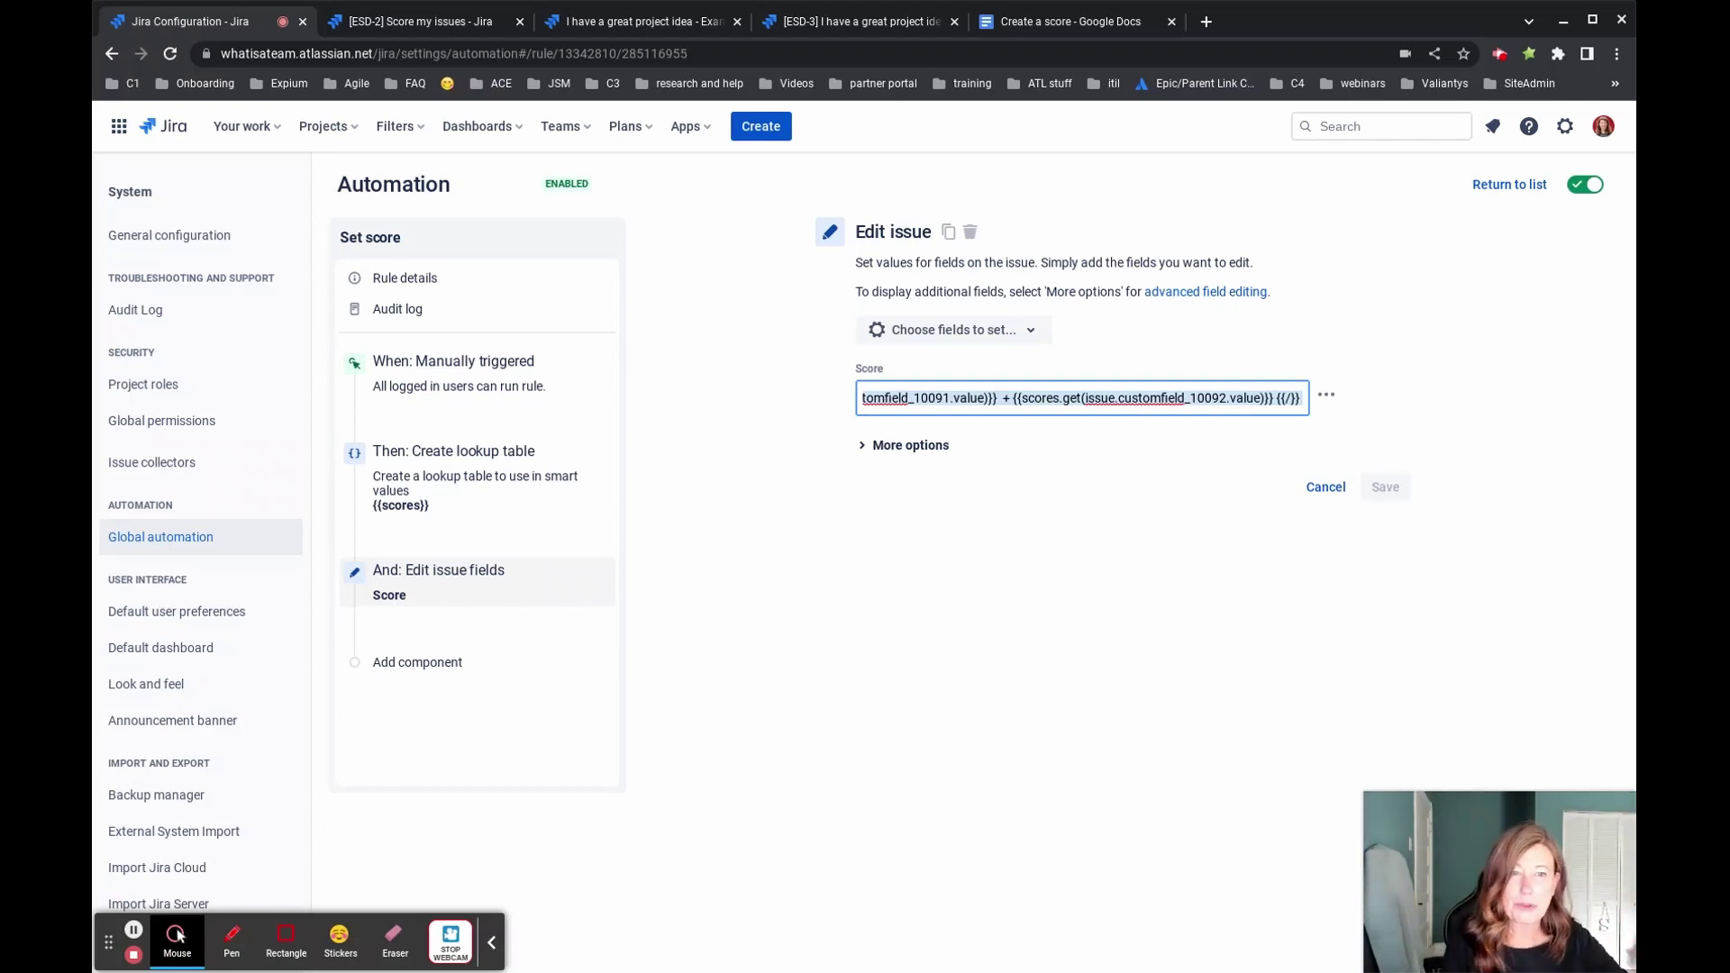
Expand More options and replace the Additional fields example JSON with the pasted three-line scores formula
{"action": "left_click", "coordinate": [864, 447]}
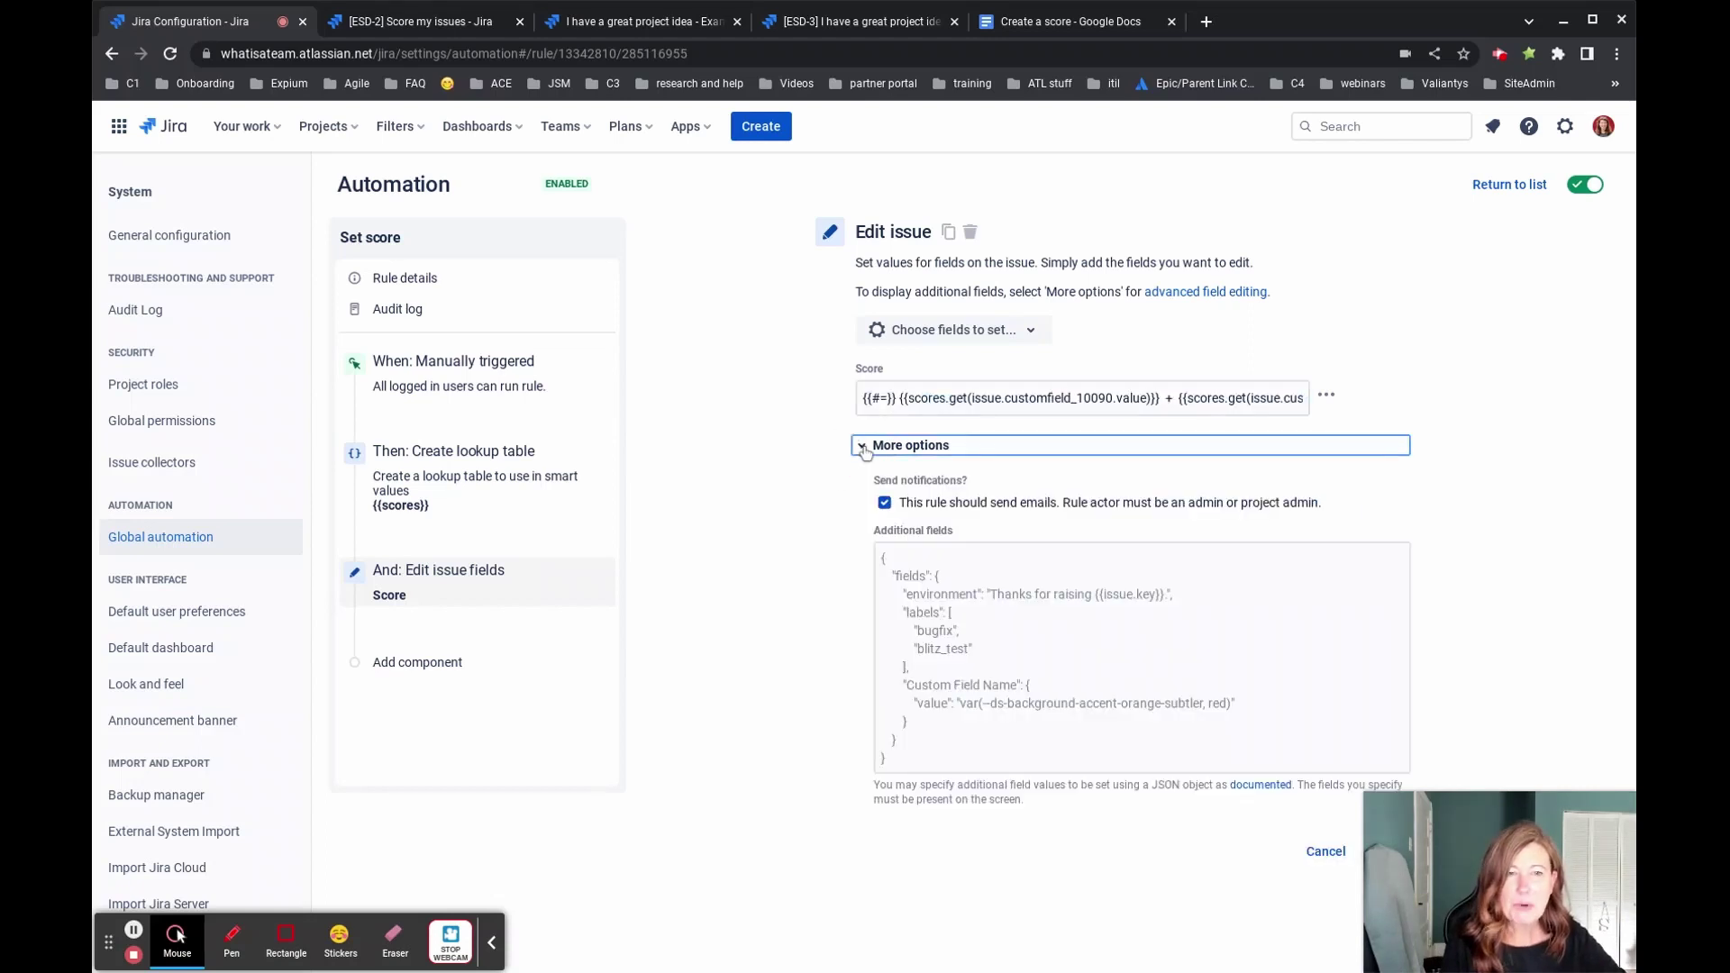
{"action": "left_click", "coordinate": [935, 577]}
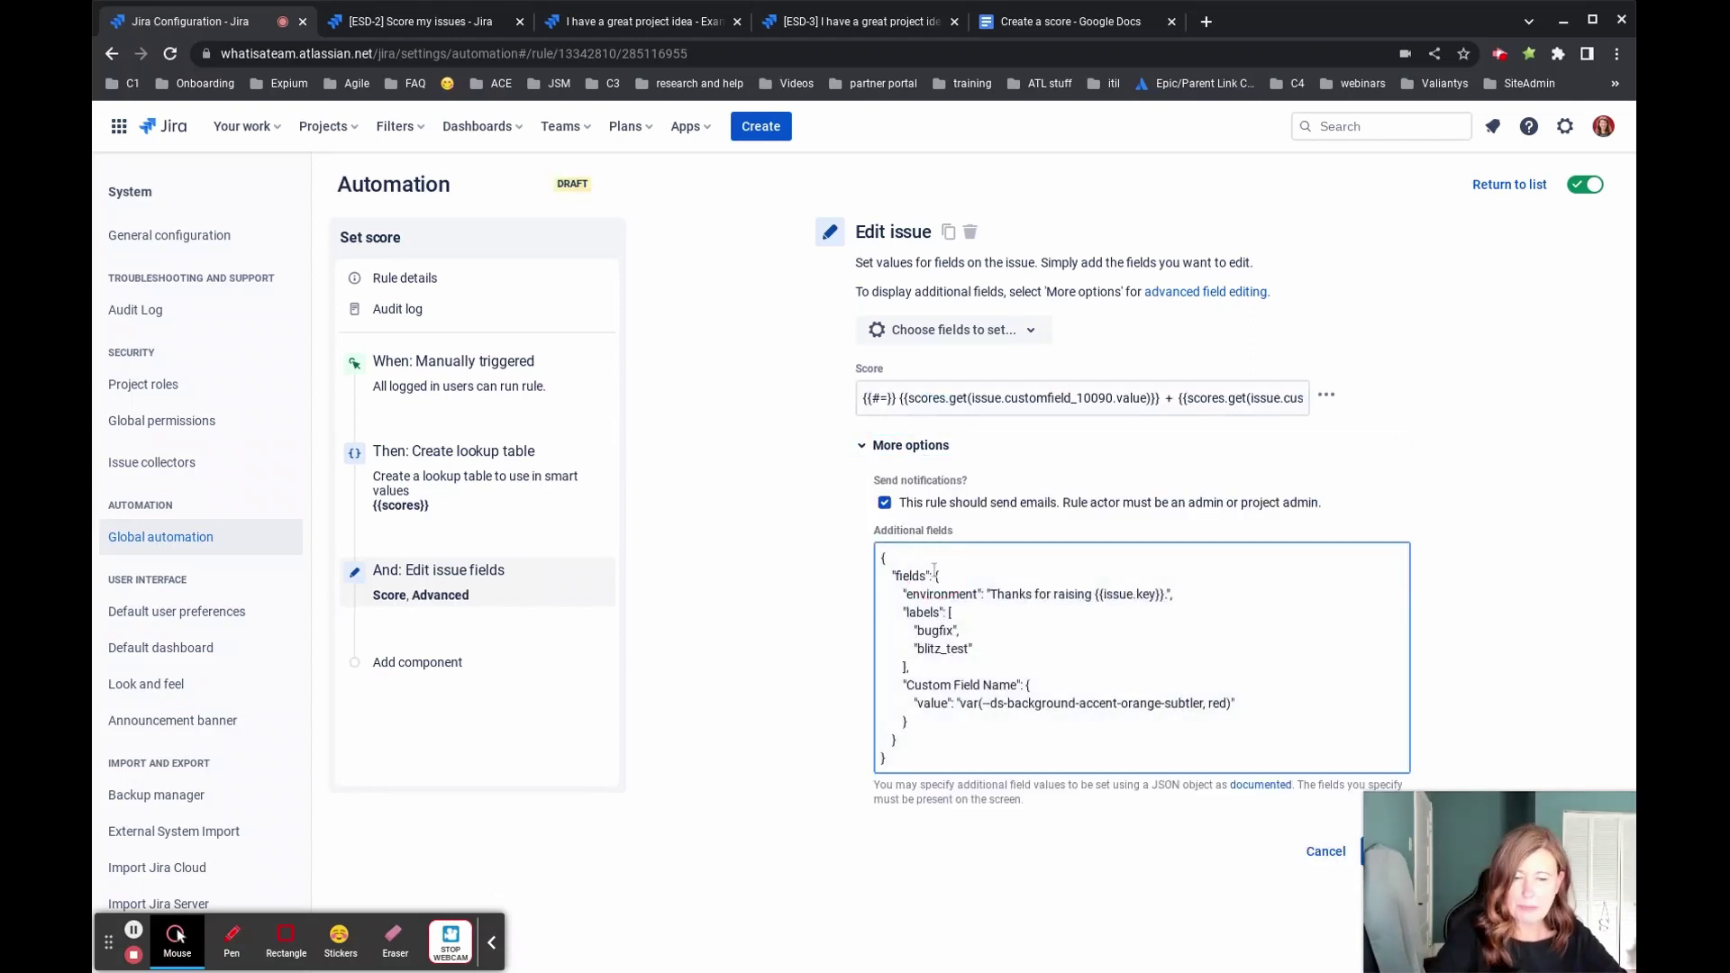
{"action": "left_click_drag", "start_coordinate": [887, 753], "coordinate": [850, 569]}
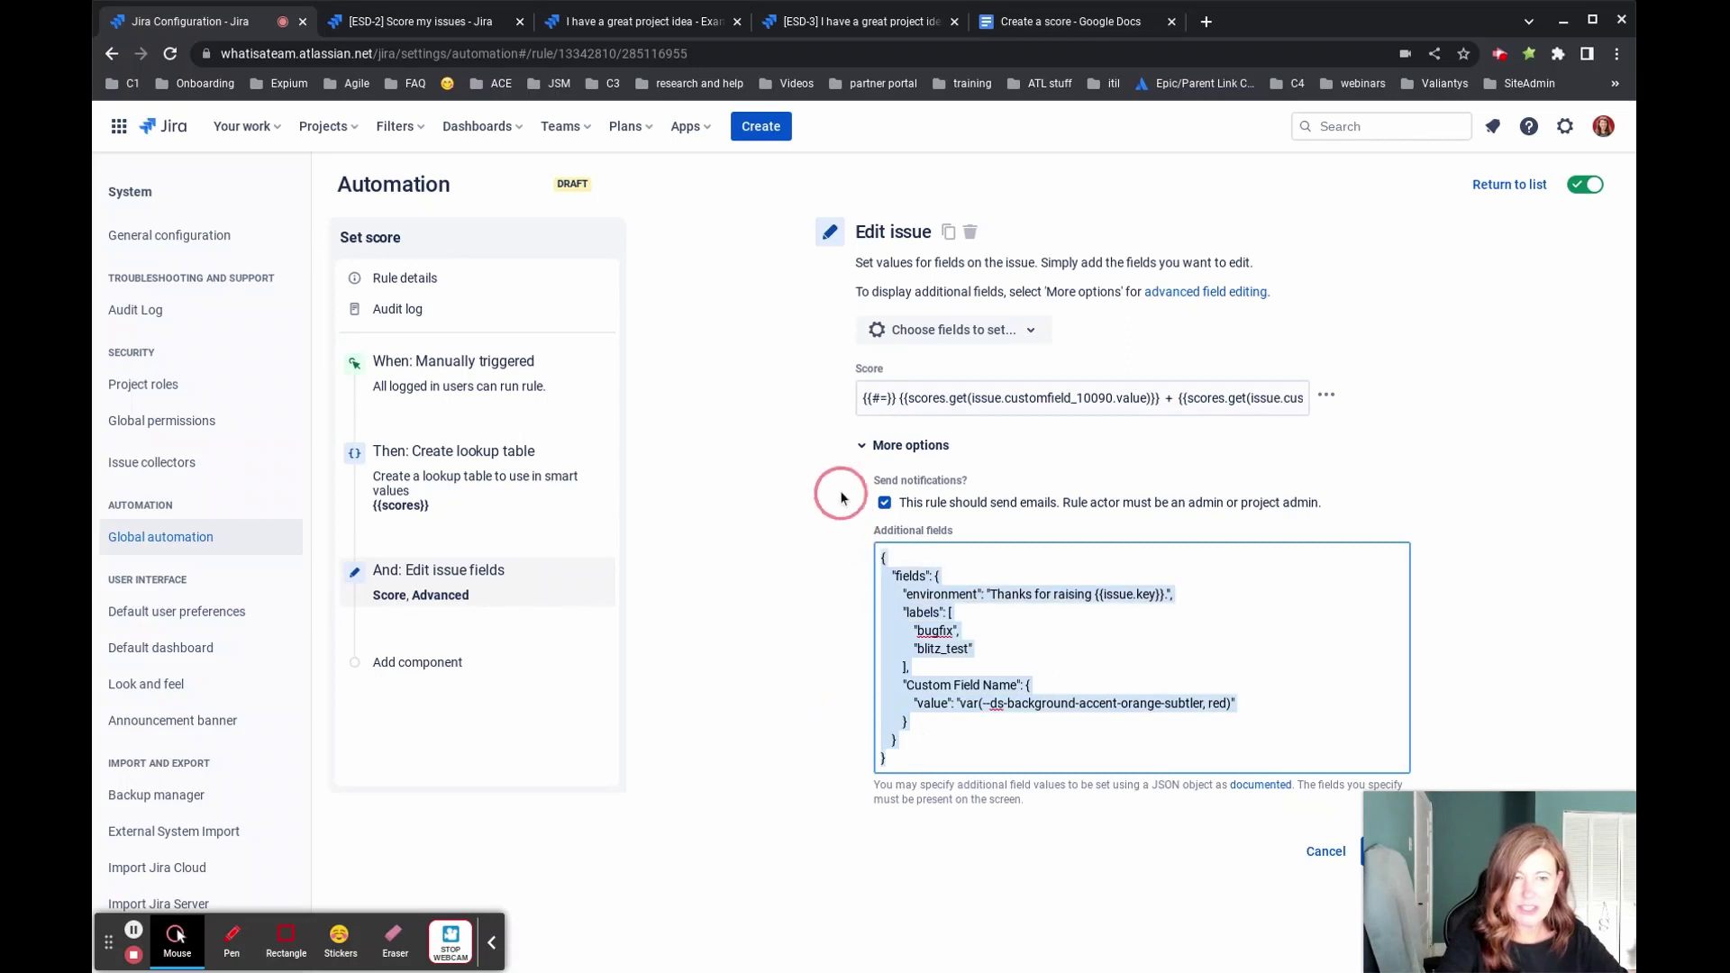
{"action": "key", "text": "BackSpace"}
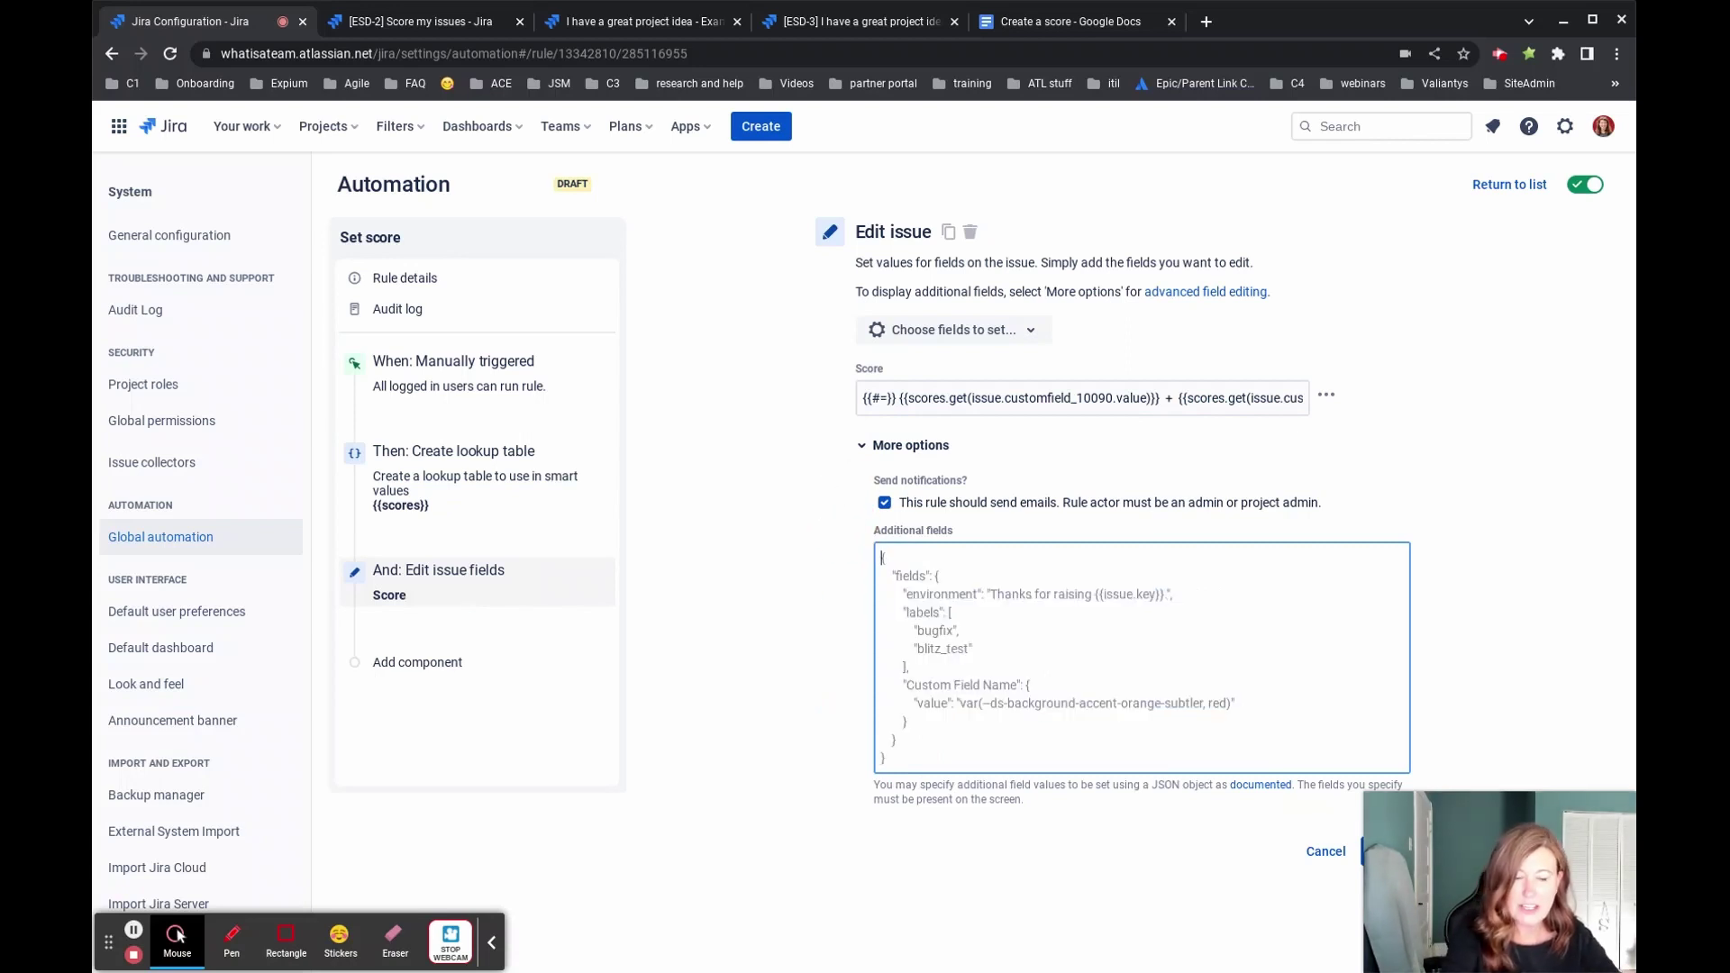
{"action": "type", "text": "{{#=}} {{scores.get(issue.customfield_10090.value)}} + {{scores.get(issue.customfield_10091.value)}} + {{scores.get(issue.customfield_10092.value)}} {{/}}"}
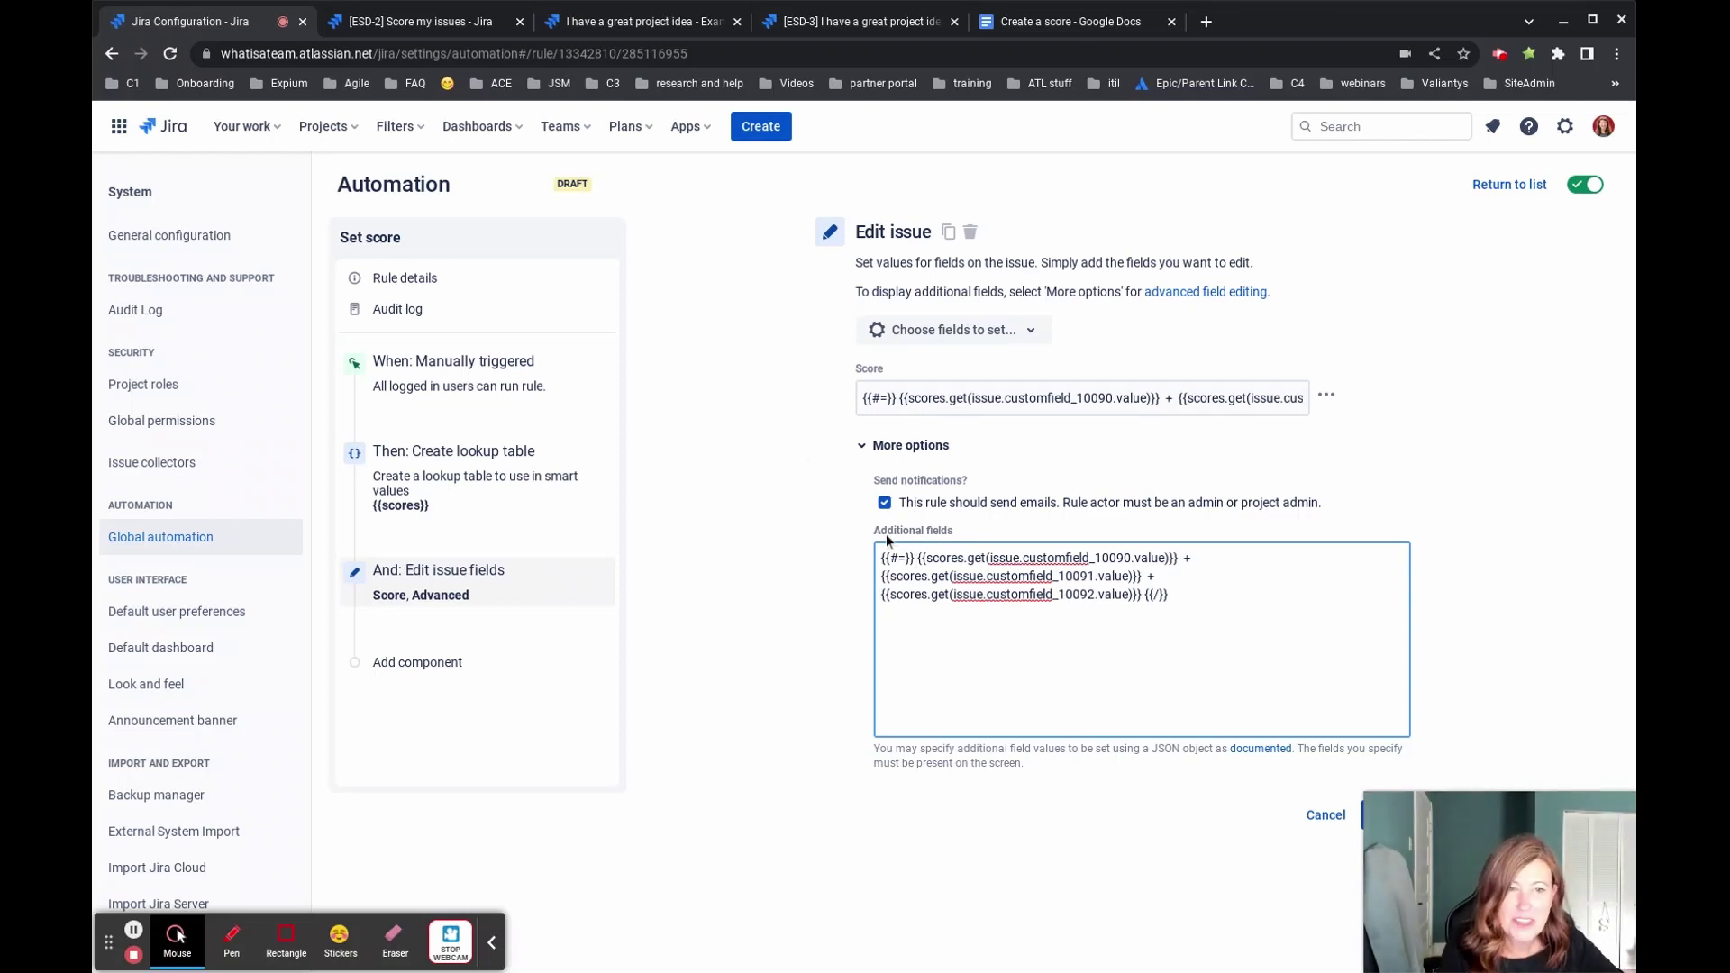
Review the formula's {{#=}} opener and scores.get lookup terms, then return to the score table document
{"action": "left_click_drag", "start_coordinate": [915, 558], "coordinate": [874, 556]}
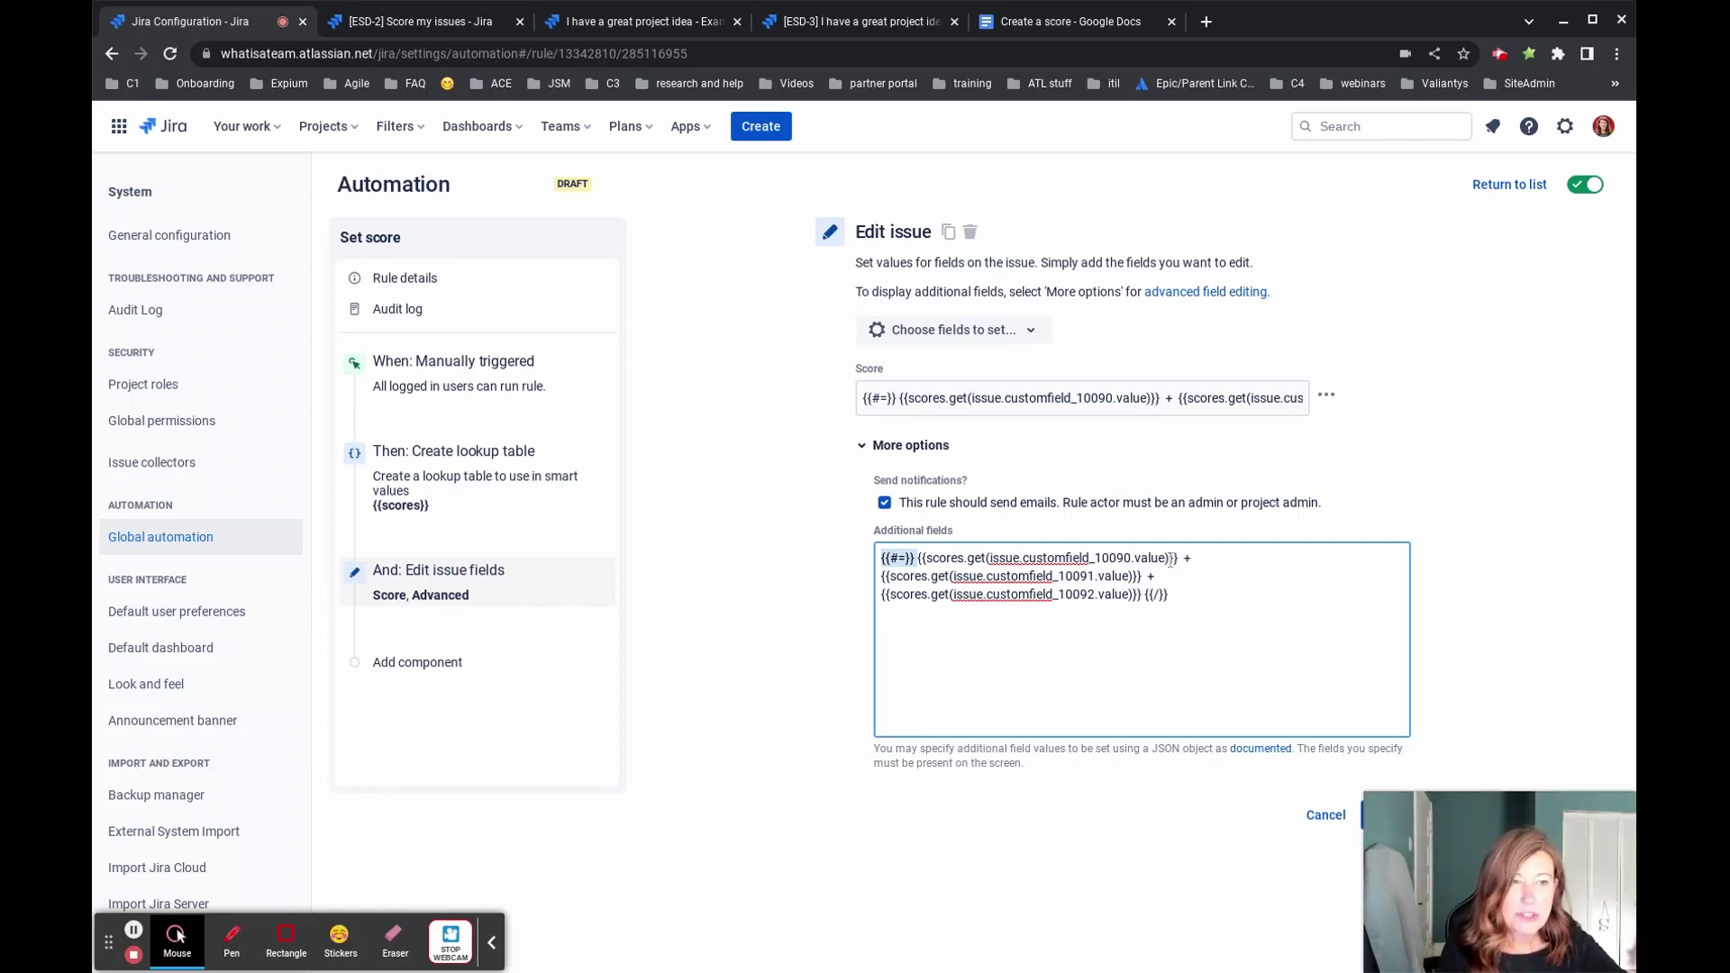
{"action": "left_click", "coordinate": [1180, 559]}
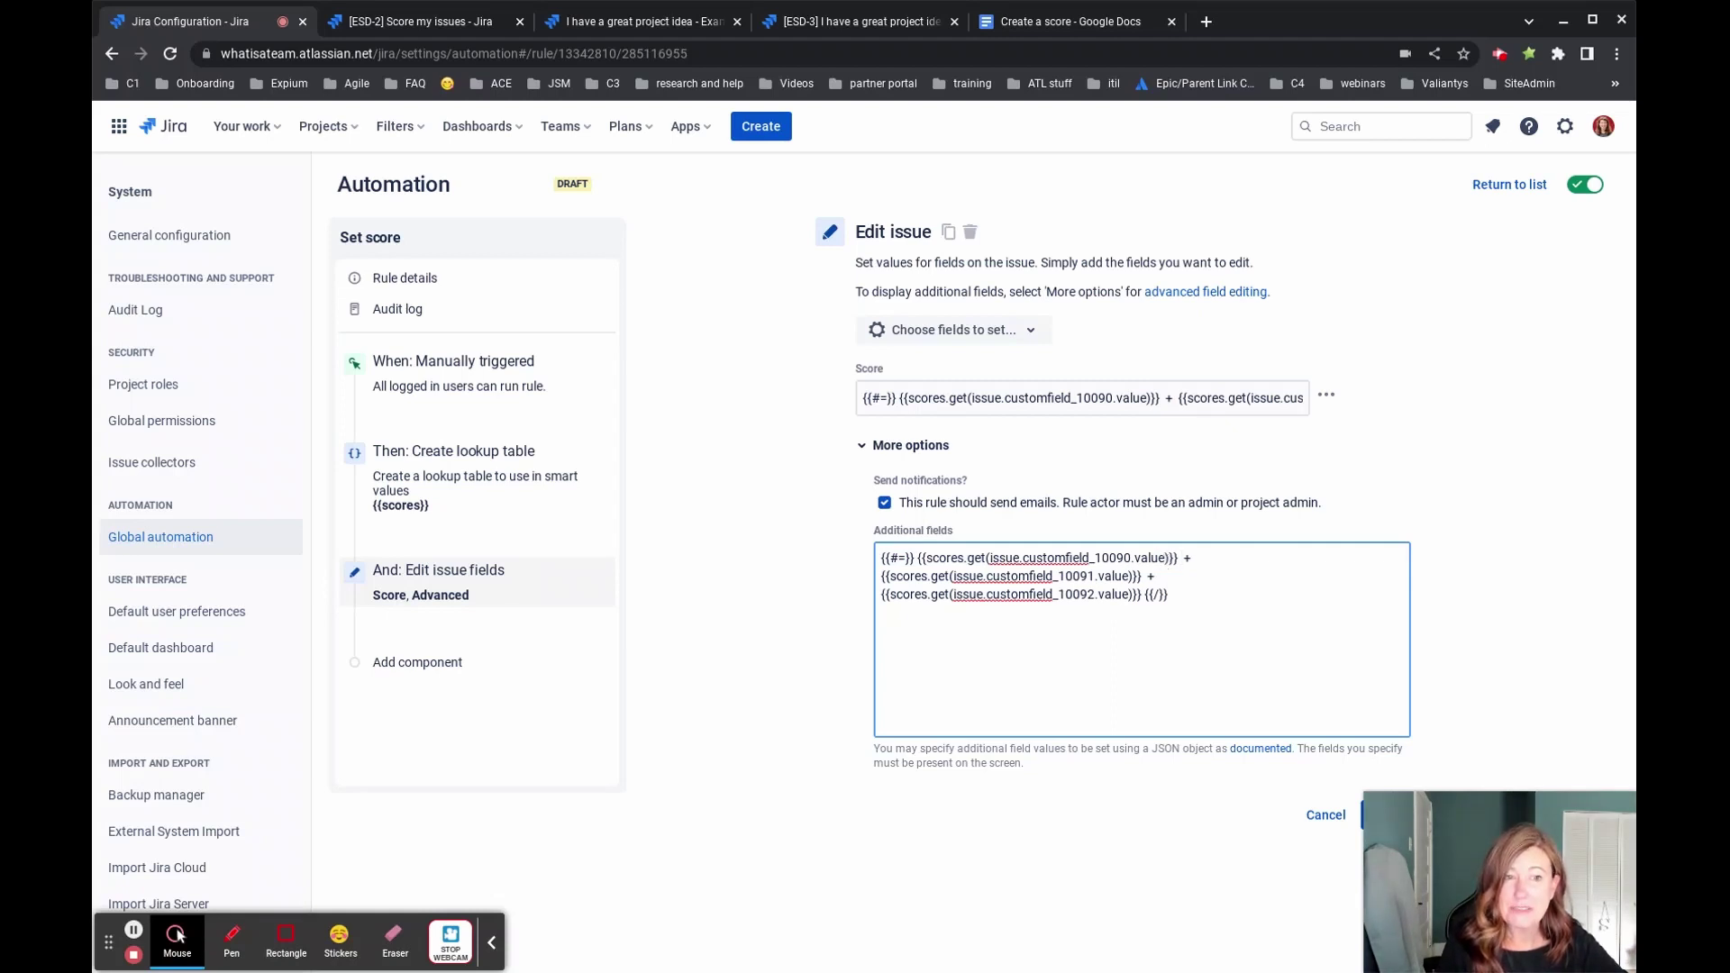
{"action": "left_click", "coordinate": [975, 558]}
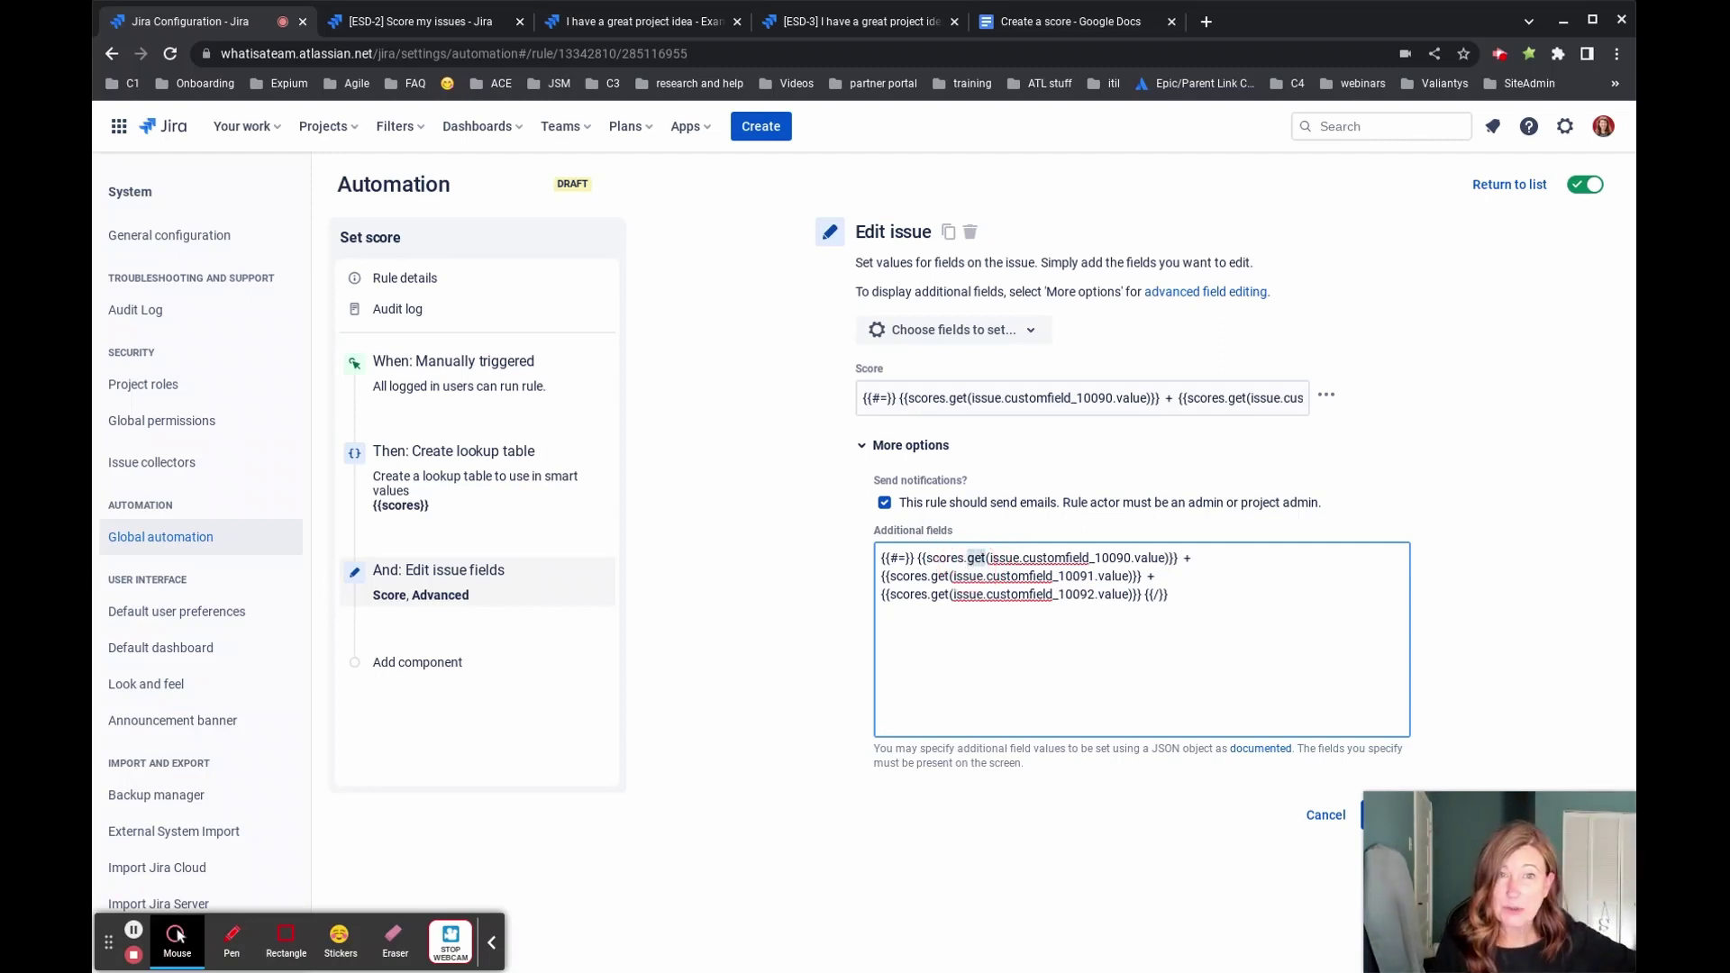
{"action": "left_click_drag", "start_coordinate": [966, 558], "coordinate": [931, 571]}
{"action": "left_click", "coordinate": [931, 571]}
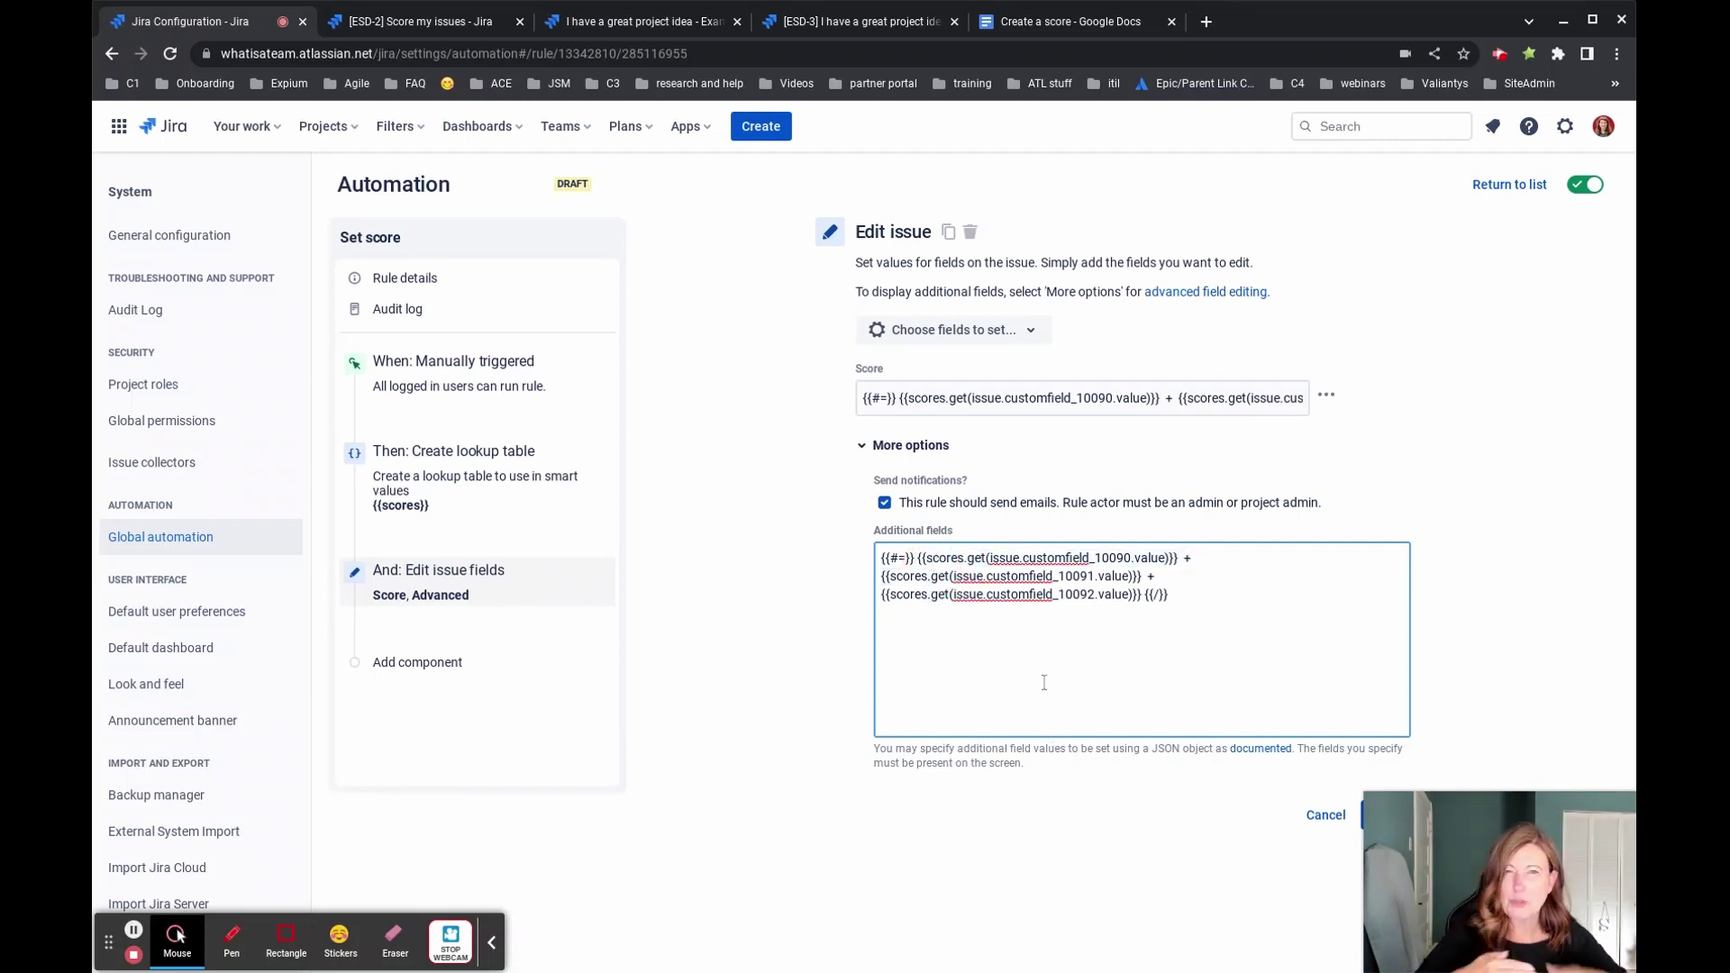
{"action": "left_click", "coordinate": [1093, 20]}
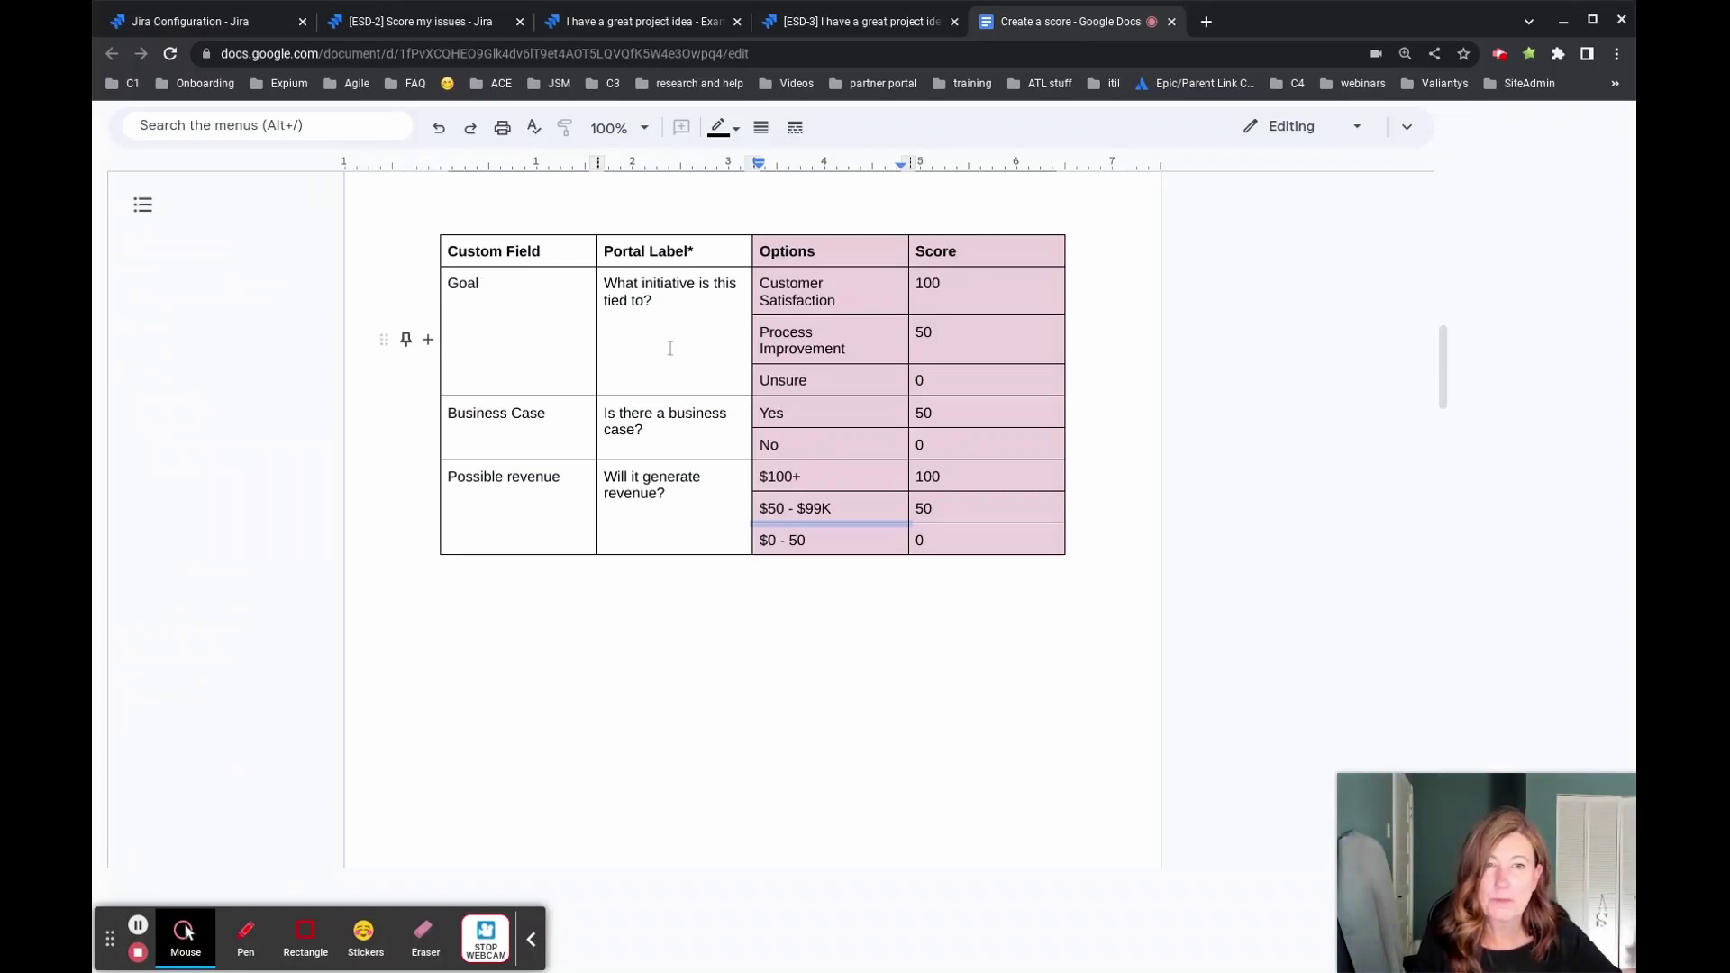
Check the Process Improvement and Unsure score rows, then go back to the Set score rule in Jira
{"action": "left_click", "coordinate": [866, 331]}
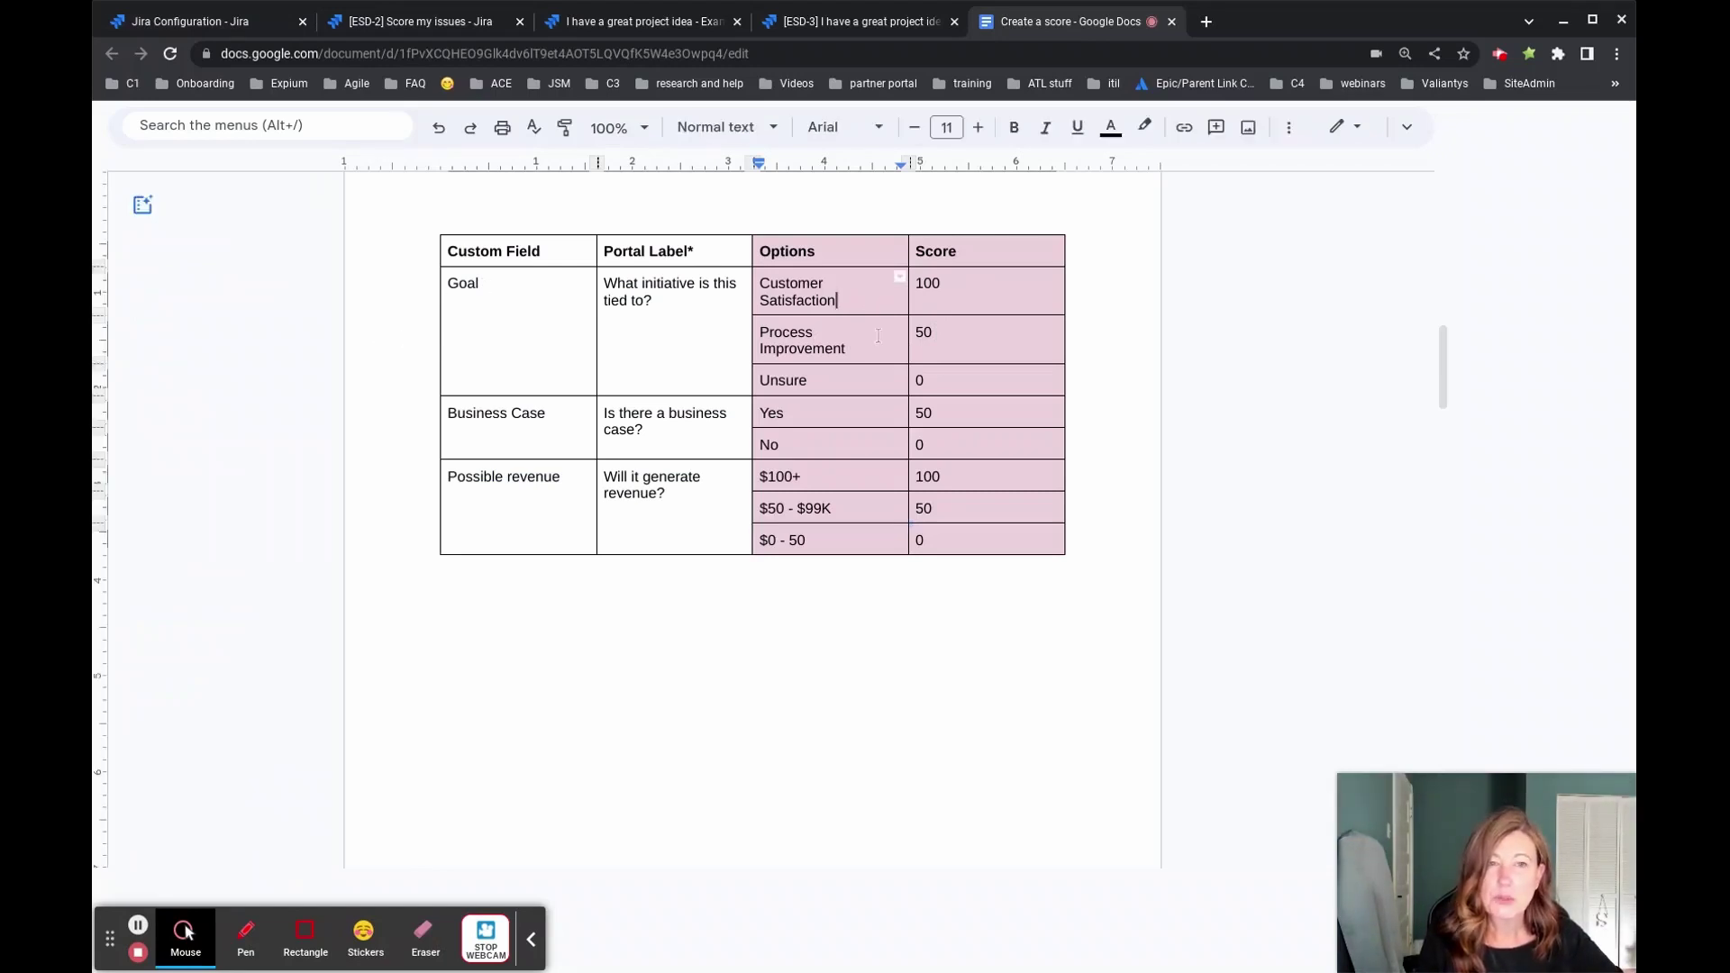
{"action": "left_click", "coordinate": [859, 380]}
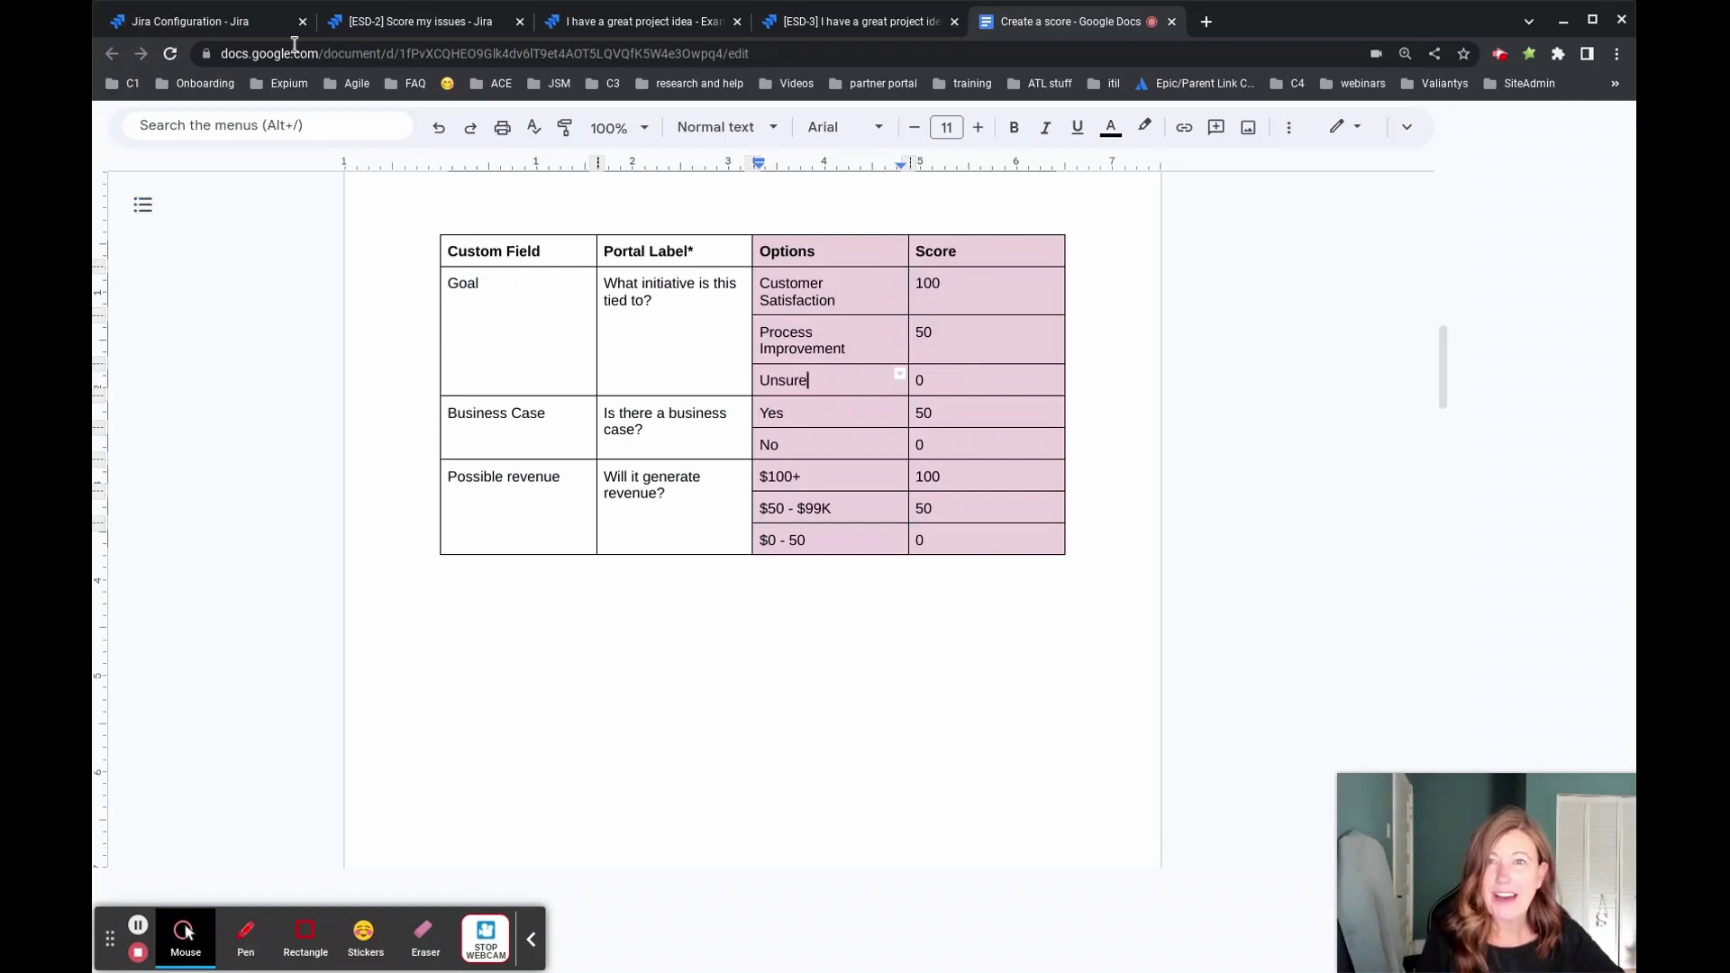
{"action": "left_click", "coordinate": [233, 31]}
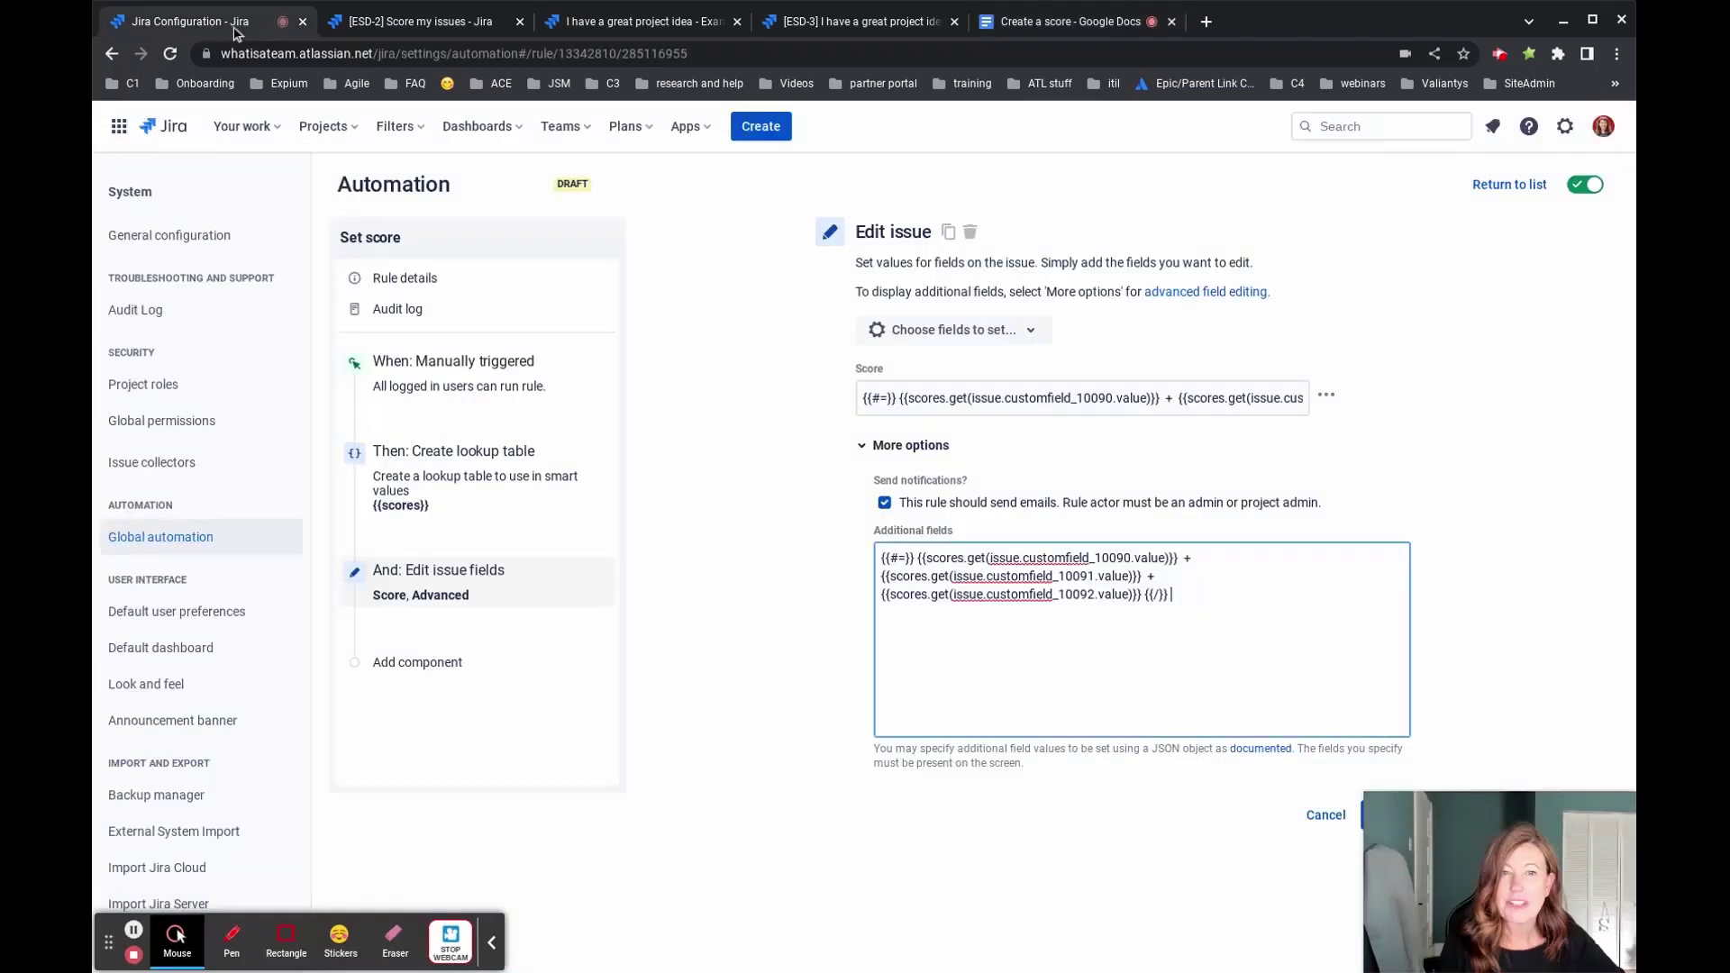
{"action": "left_click", "coordinate": [499, 492]}
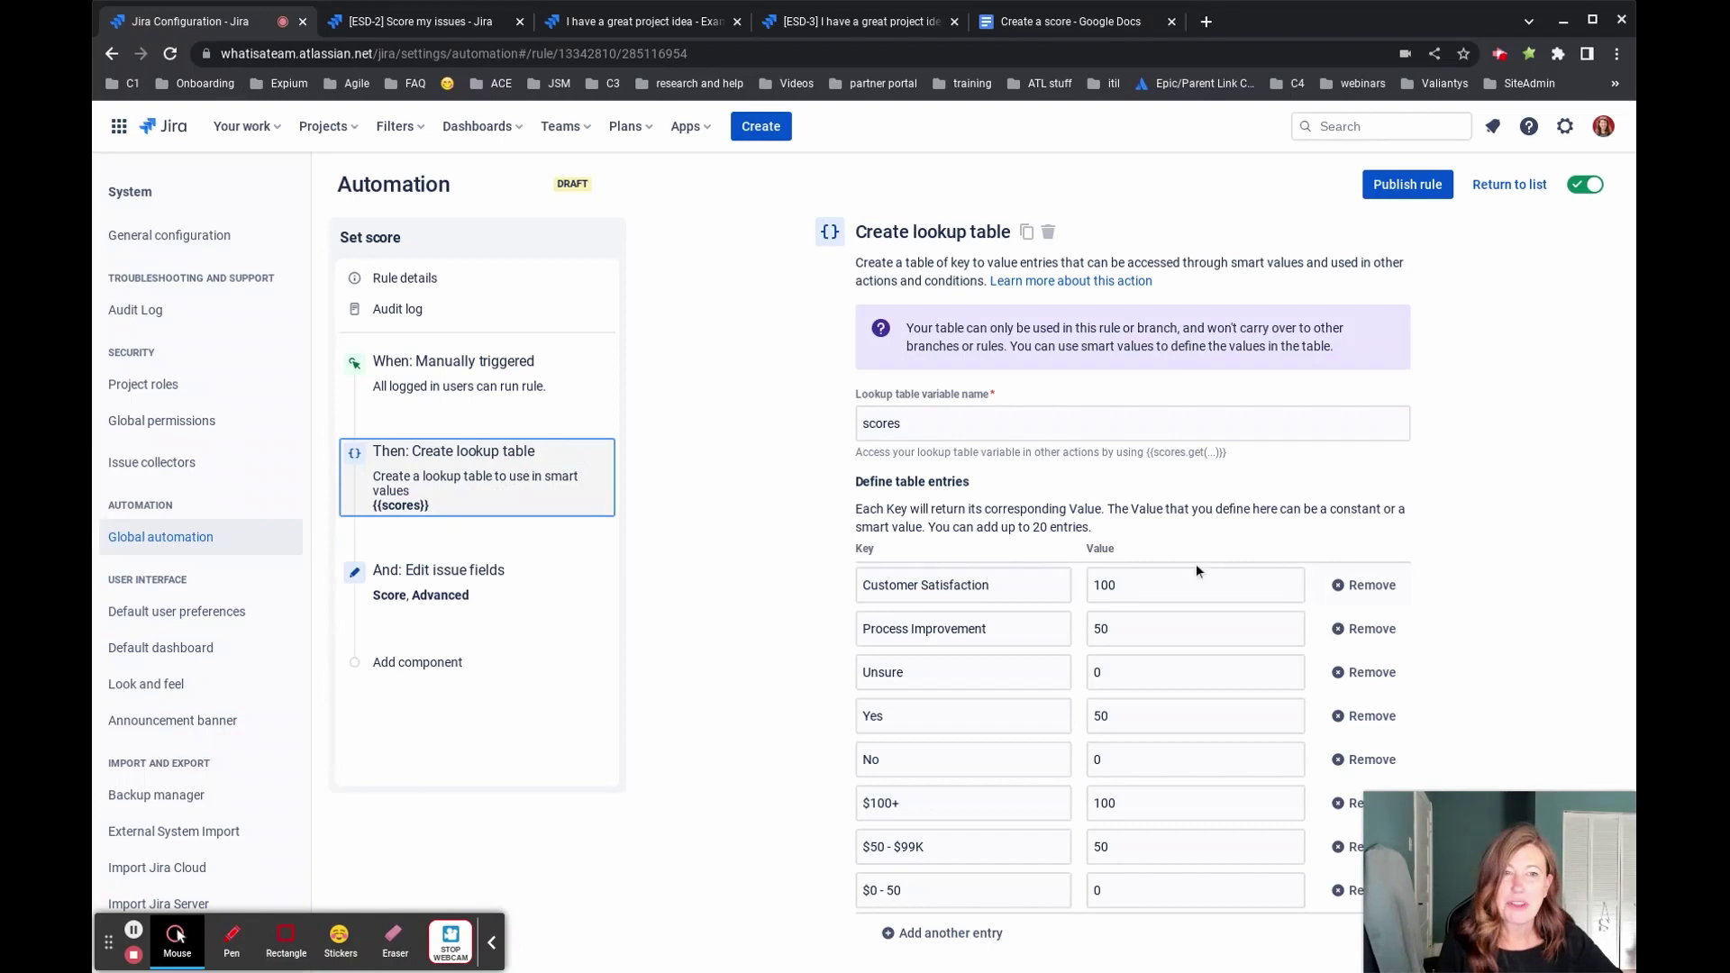
{"action": "scroll", "coordinate": [1197, 564], "scroll_direction": "down", "scroll_amount": 1}
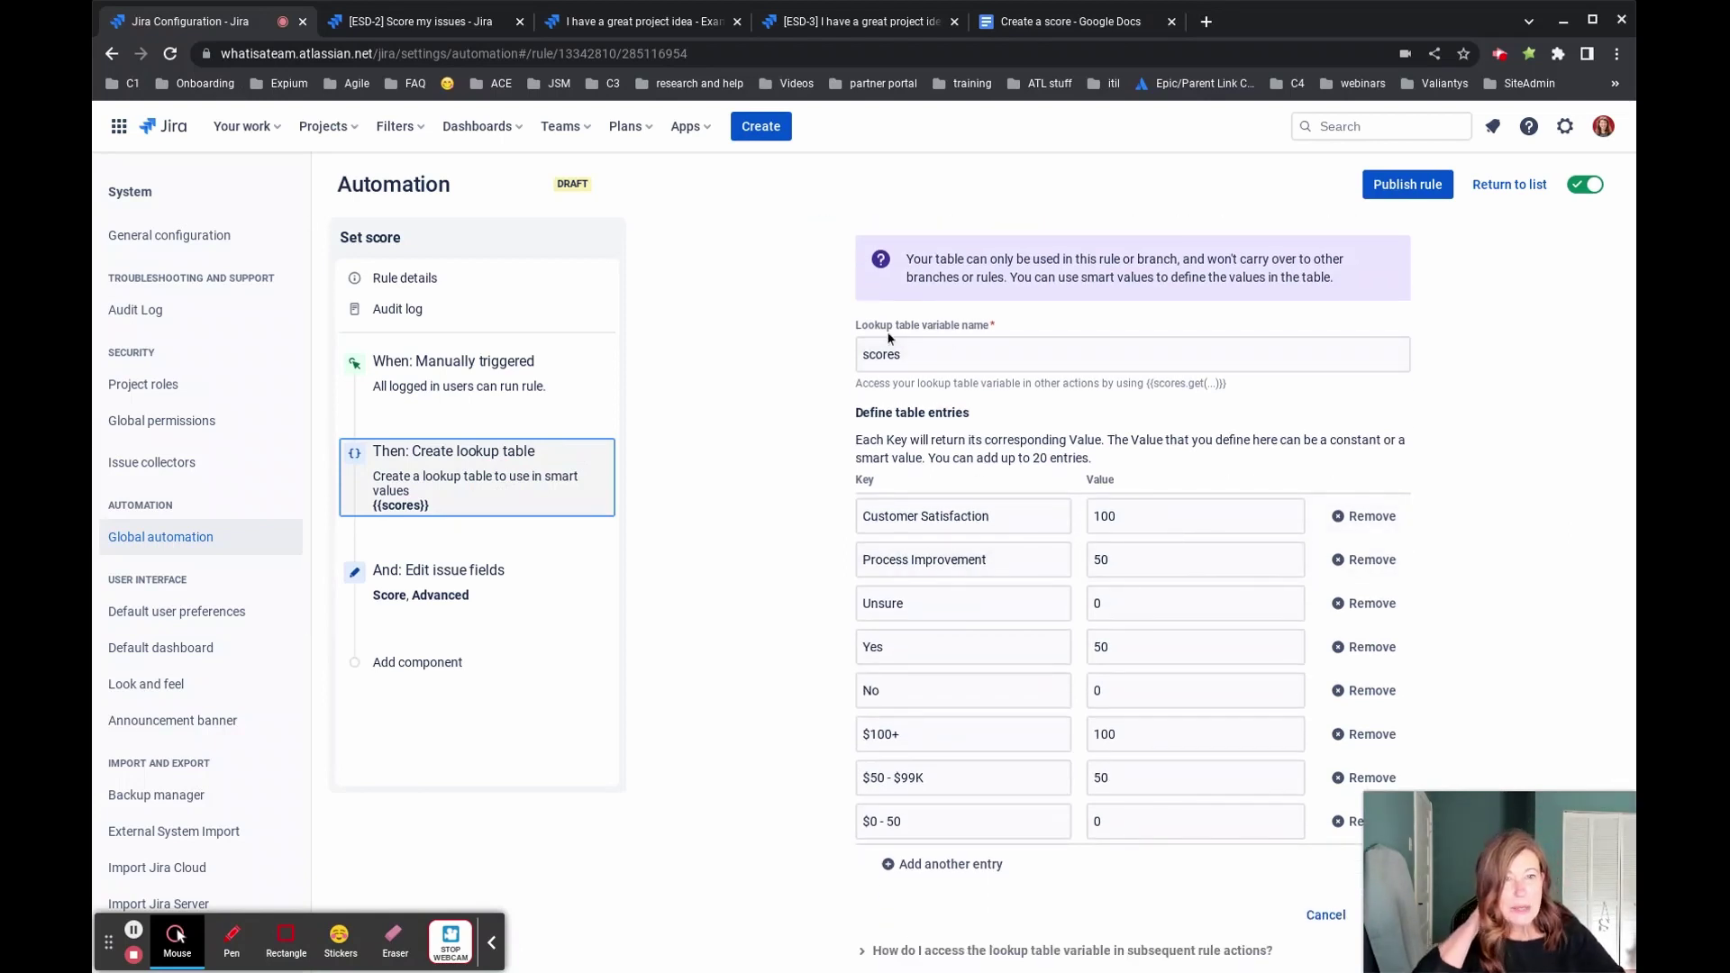
{"action": "left_click", "coordinate": [958, 356]}
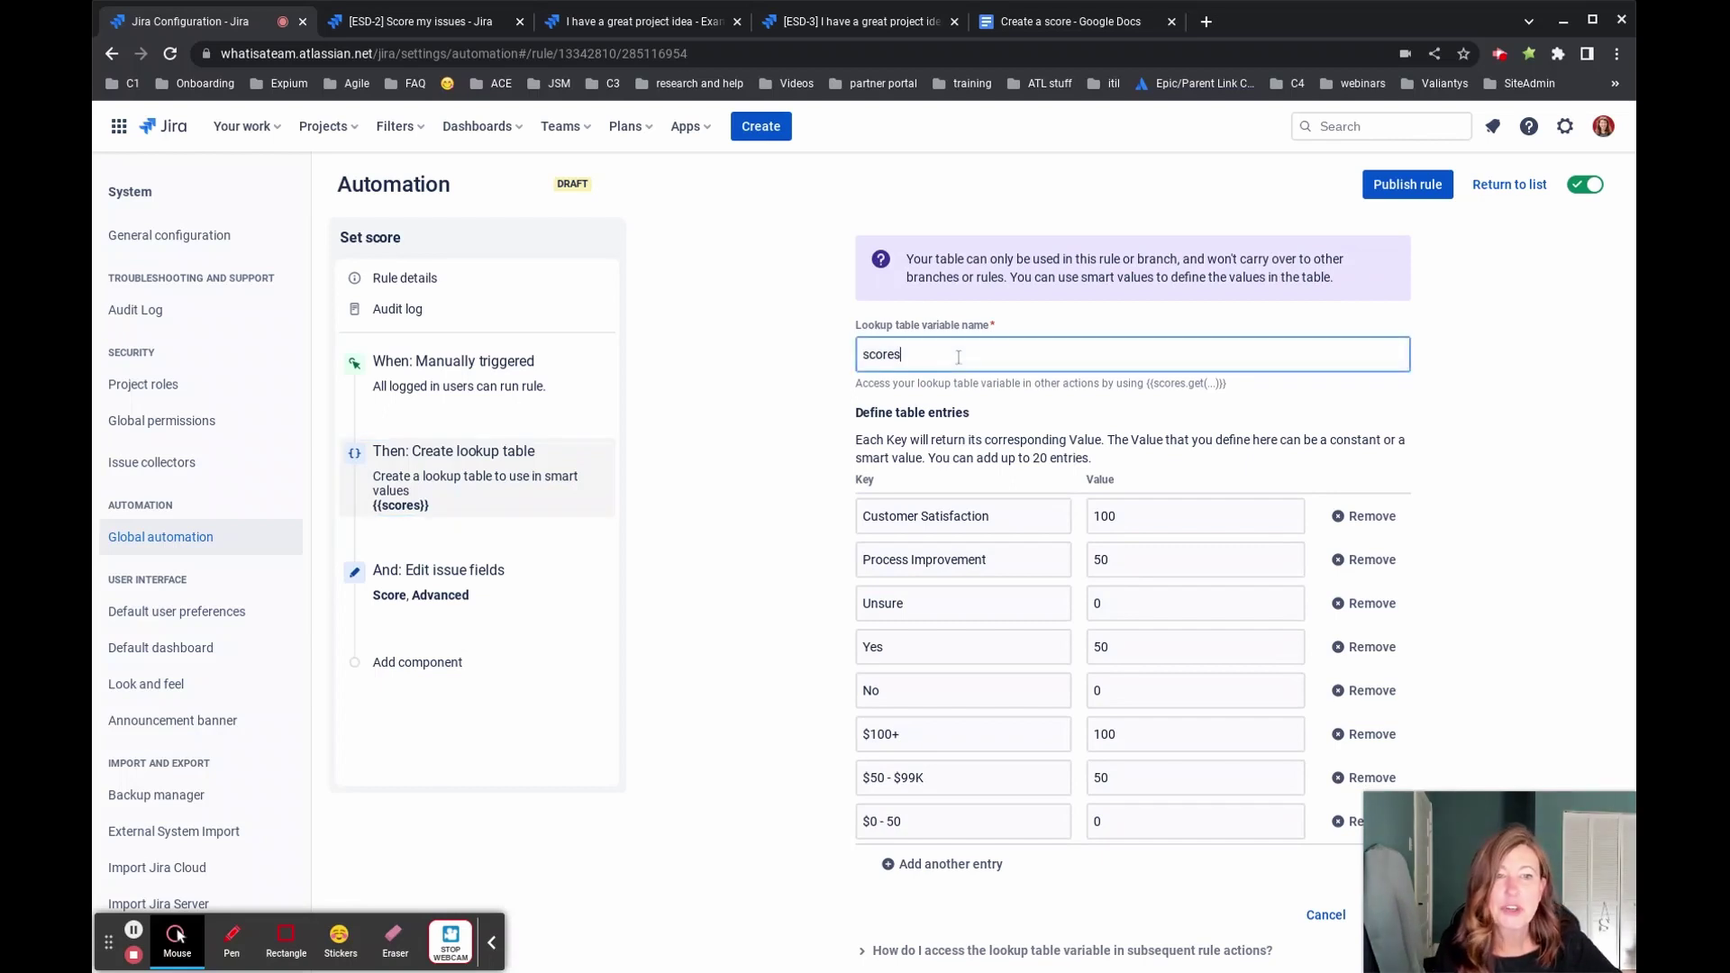
{"action": "left_click", "coordinate": [460, 577]}
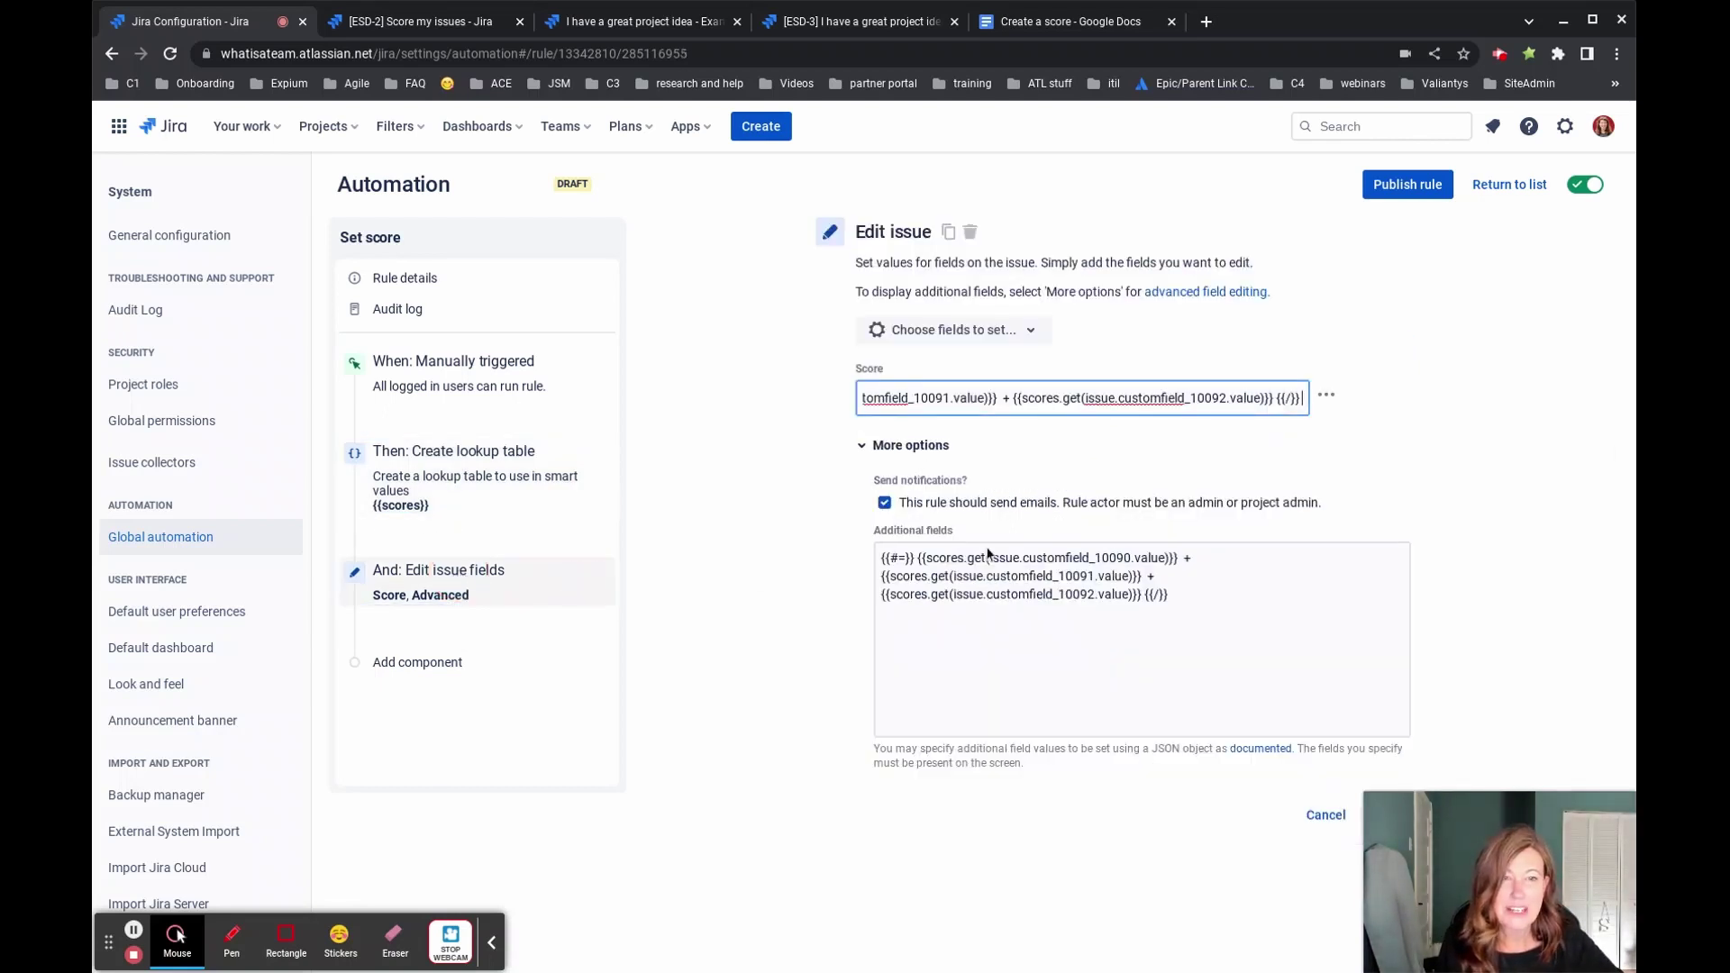
{"action": "left_click_drag", "start_coordinate": [926, 559], "coordinate": [954, 558]}
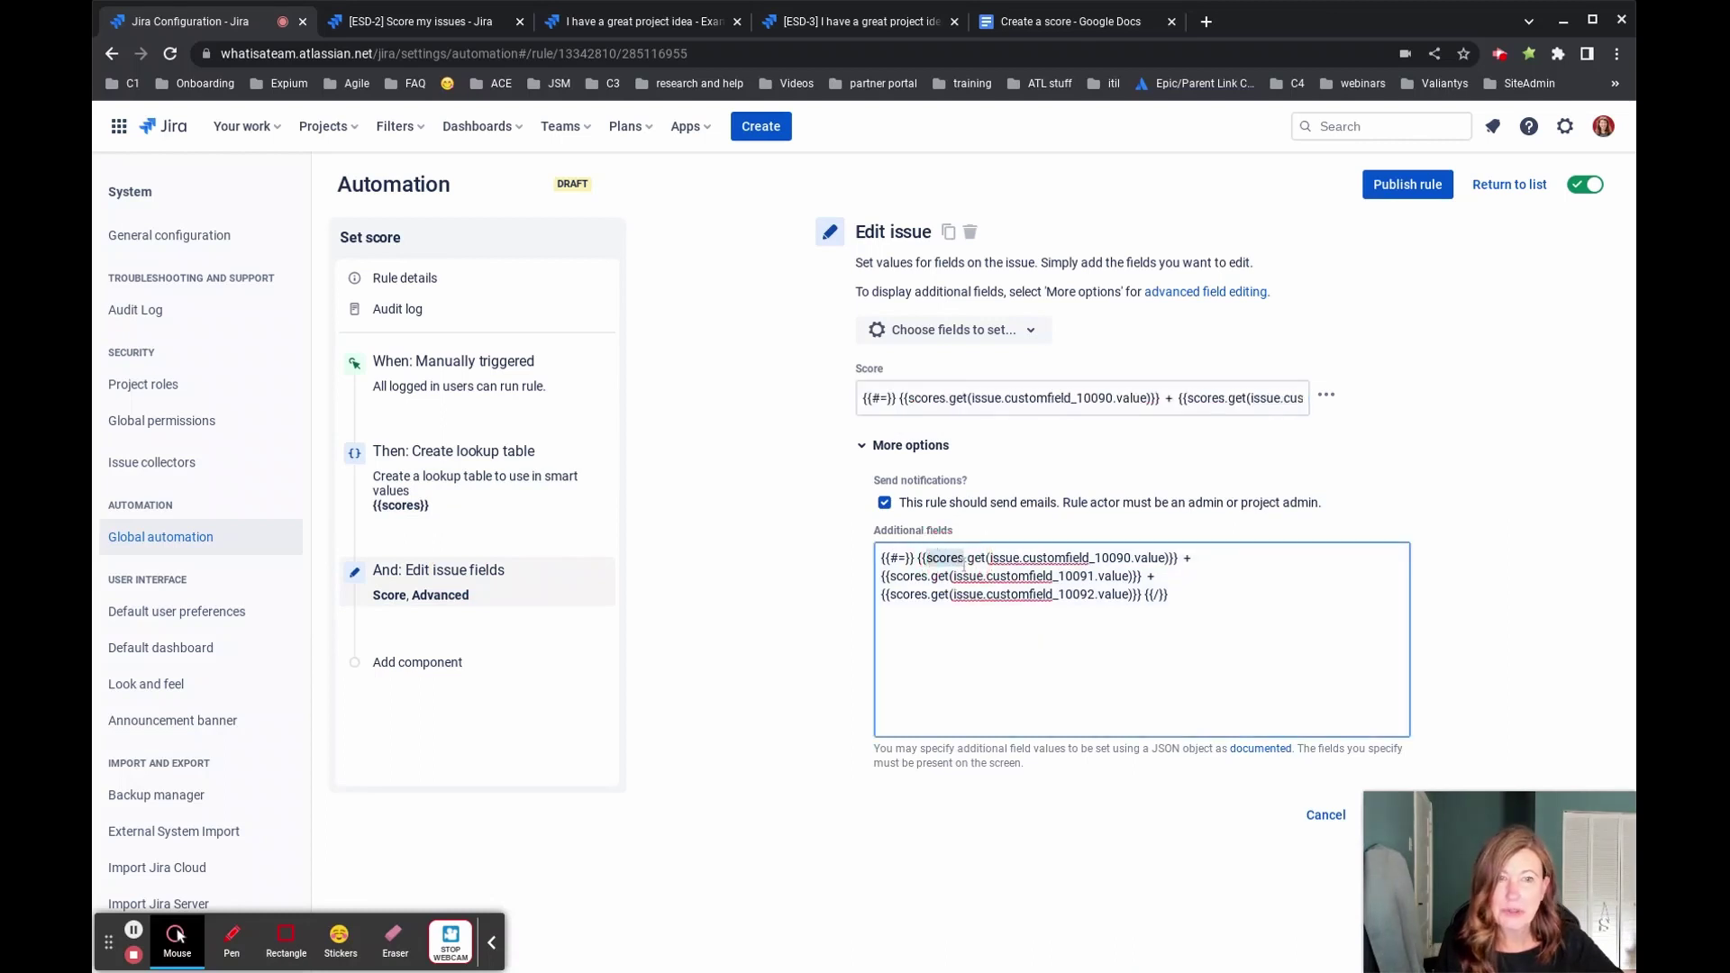
{"action": "left_click", "coordinate": [972, 559]}
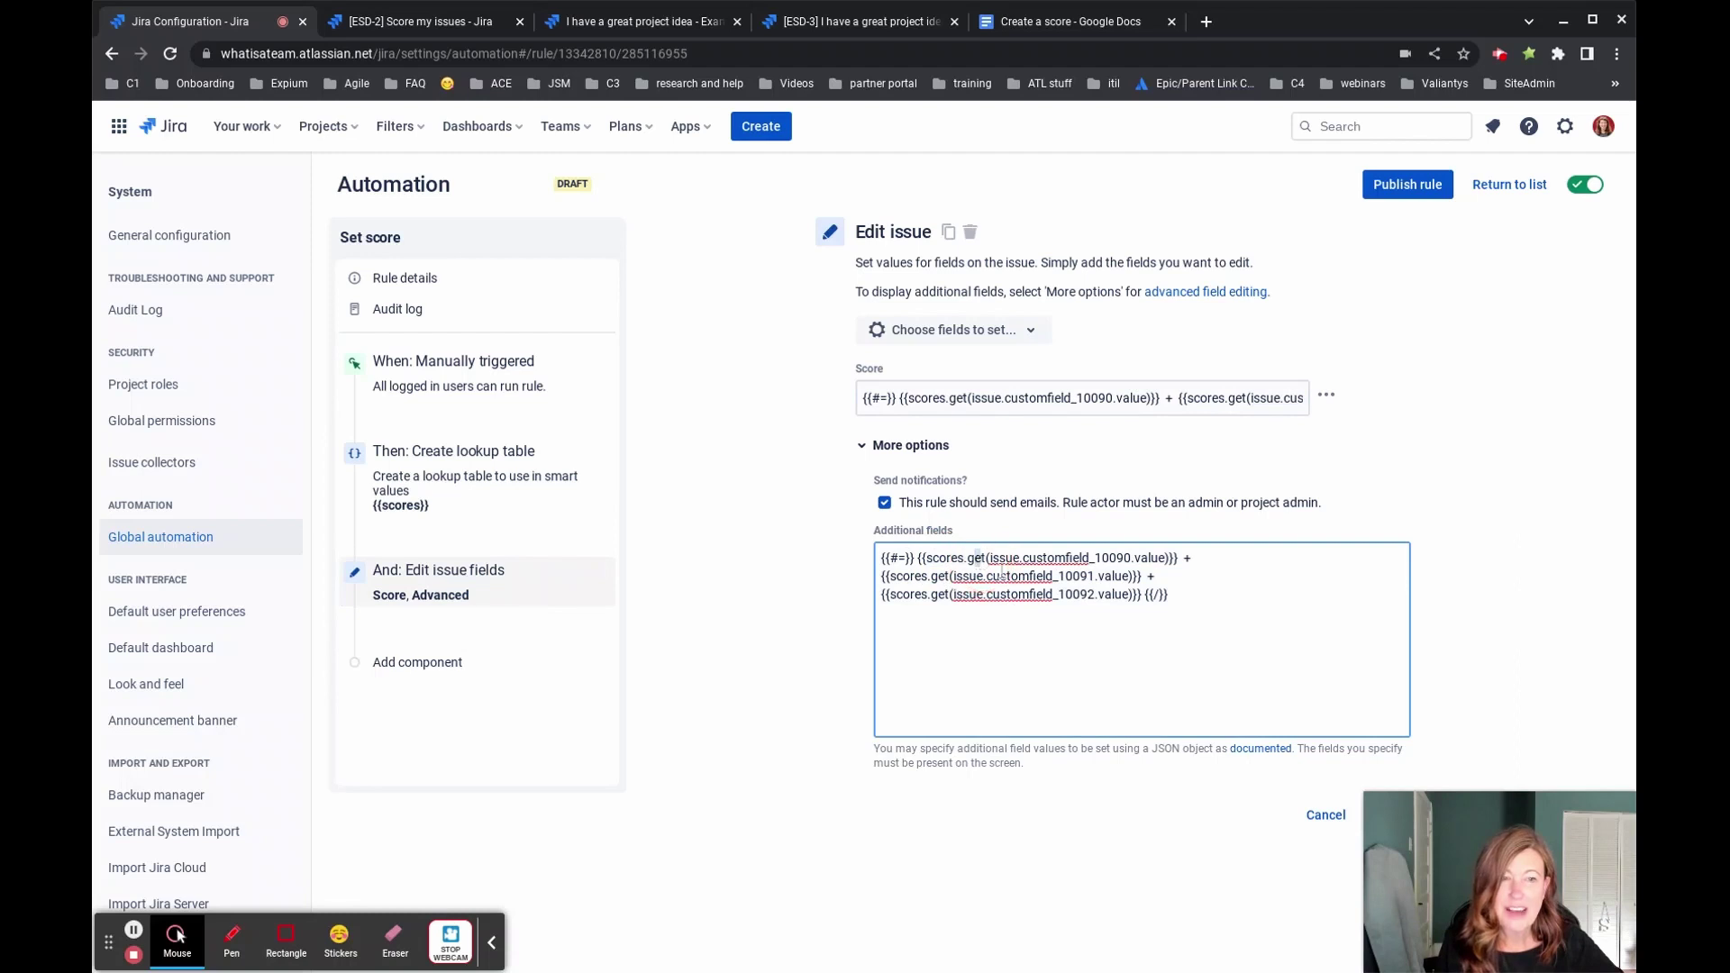
{"action": "left_click_drag", "start_coordinate": [992, 558], "coordinate": [1159, 558]}
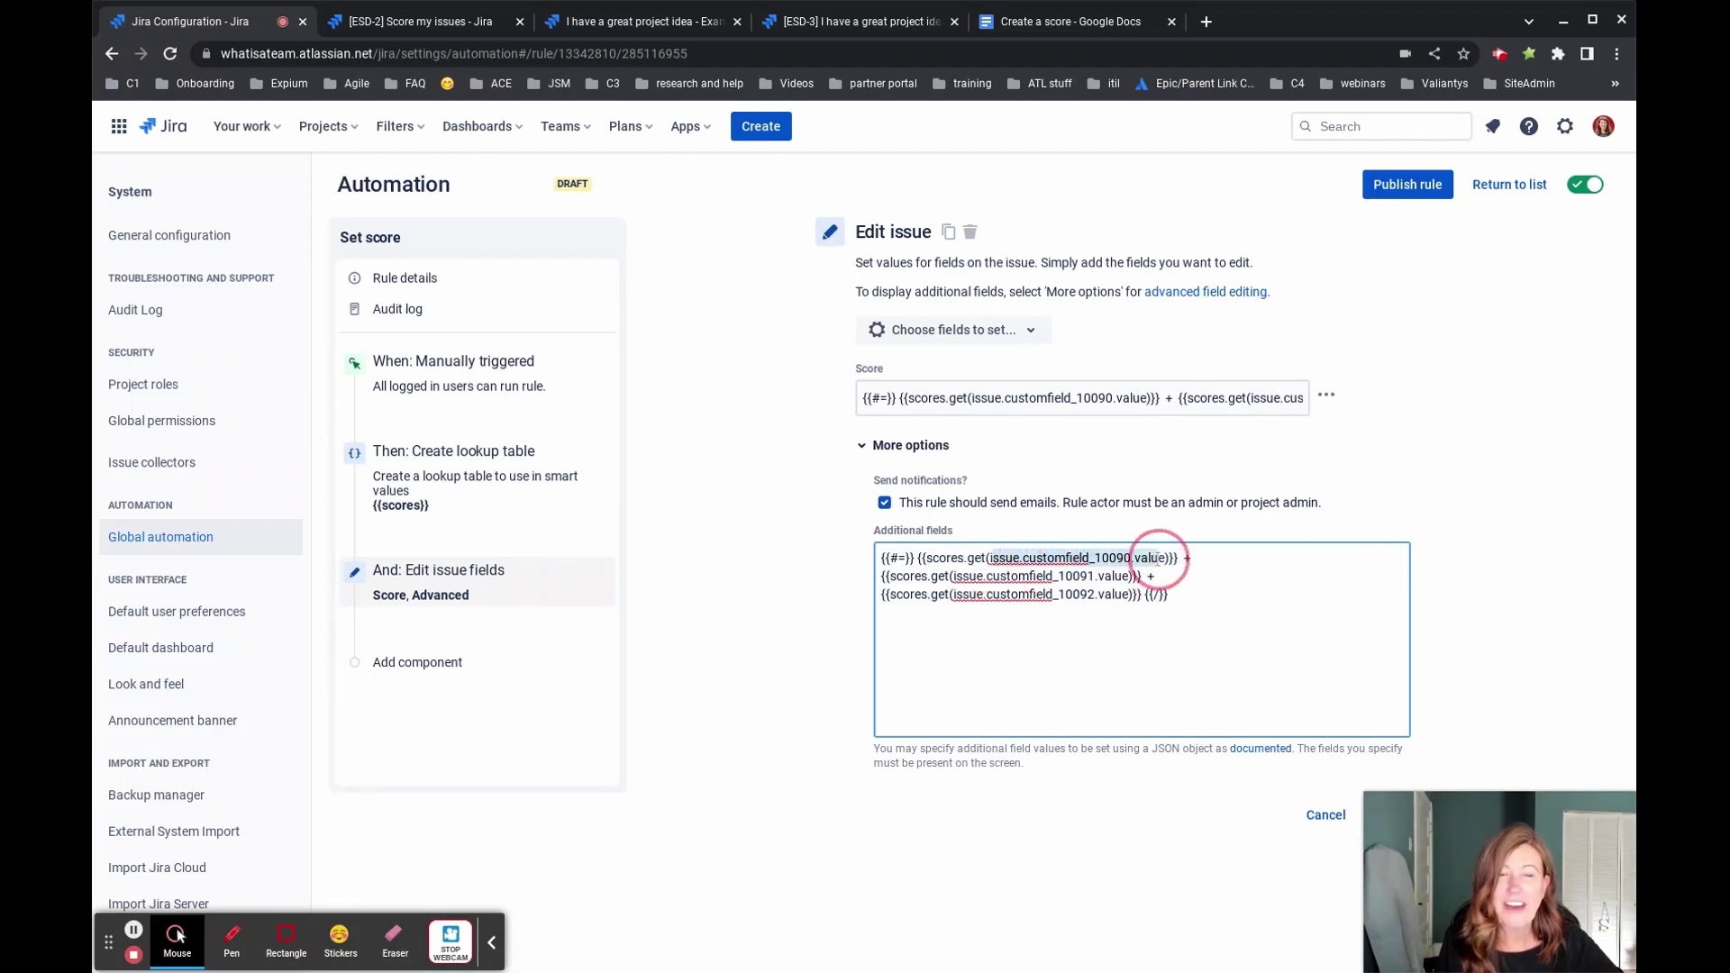
{"action": "left_click", "coordinate": [1247, 566]}
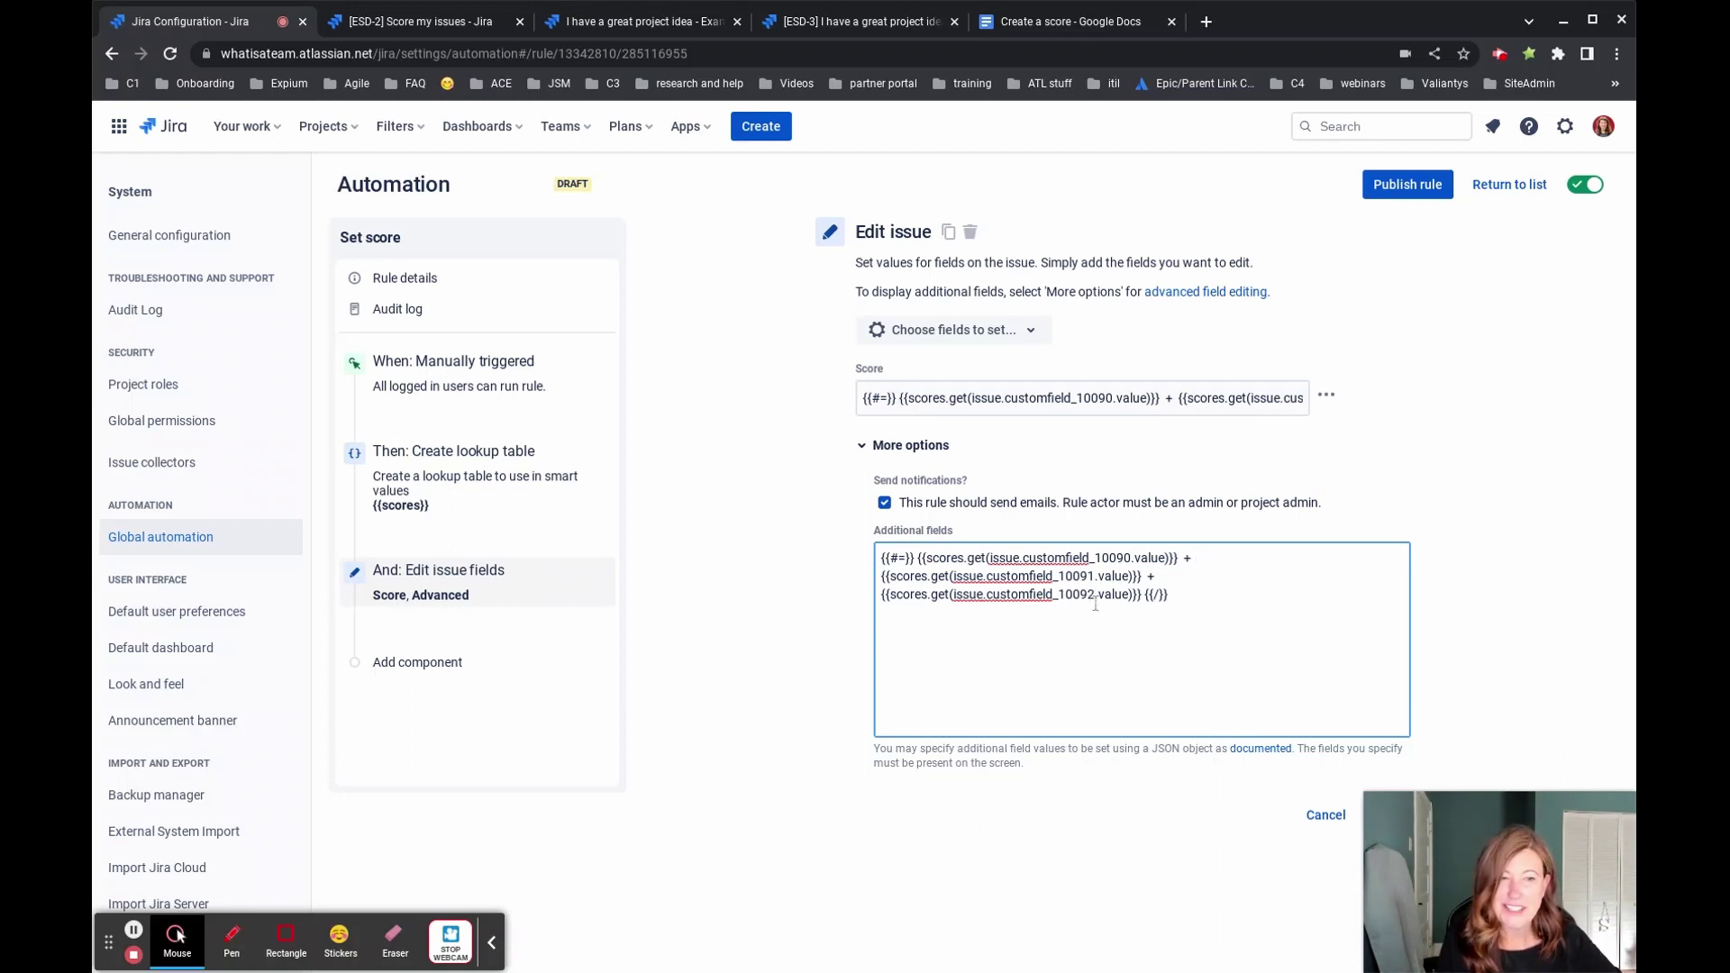
{"action": "left_click_drag", "start_coordinate": [1098, 597], "coordinate": [993, 599]}
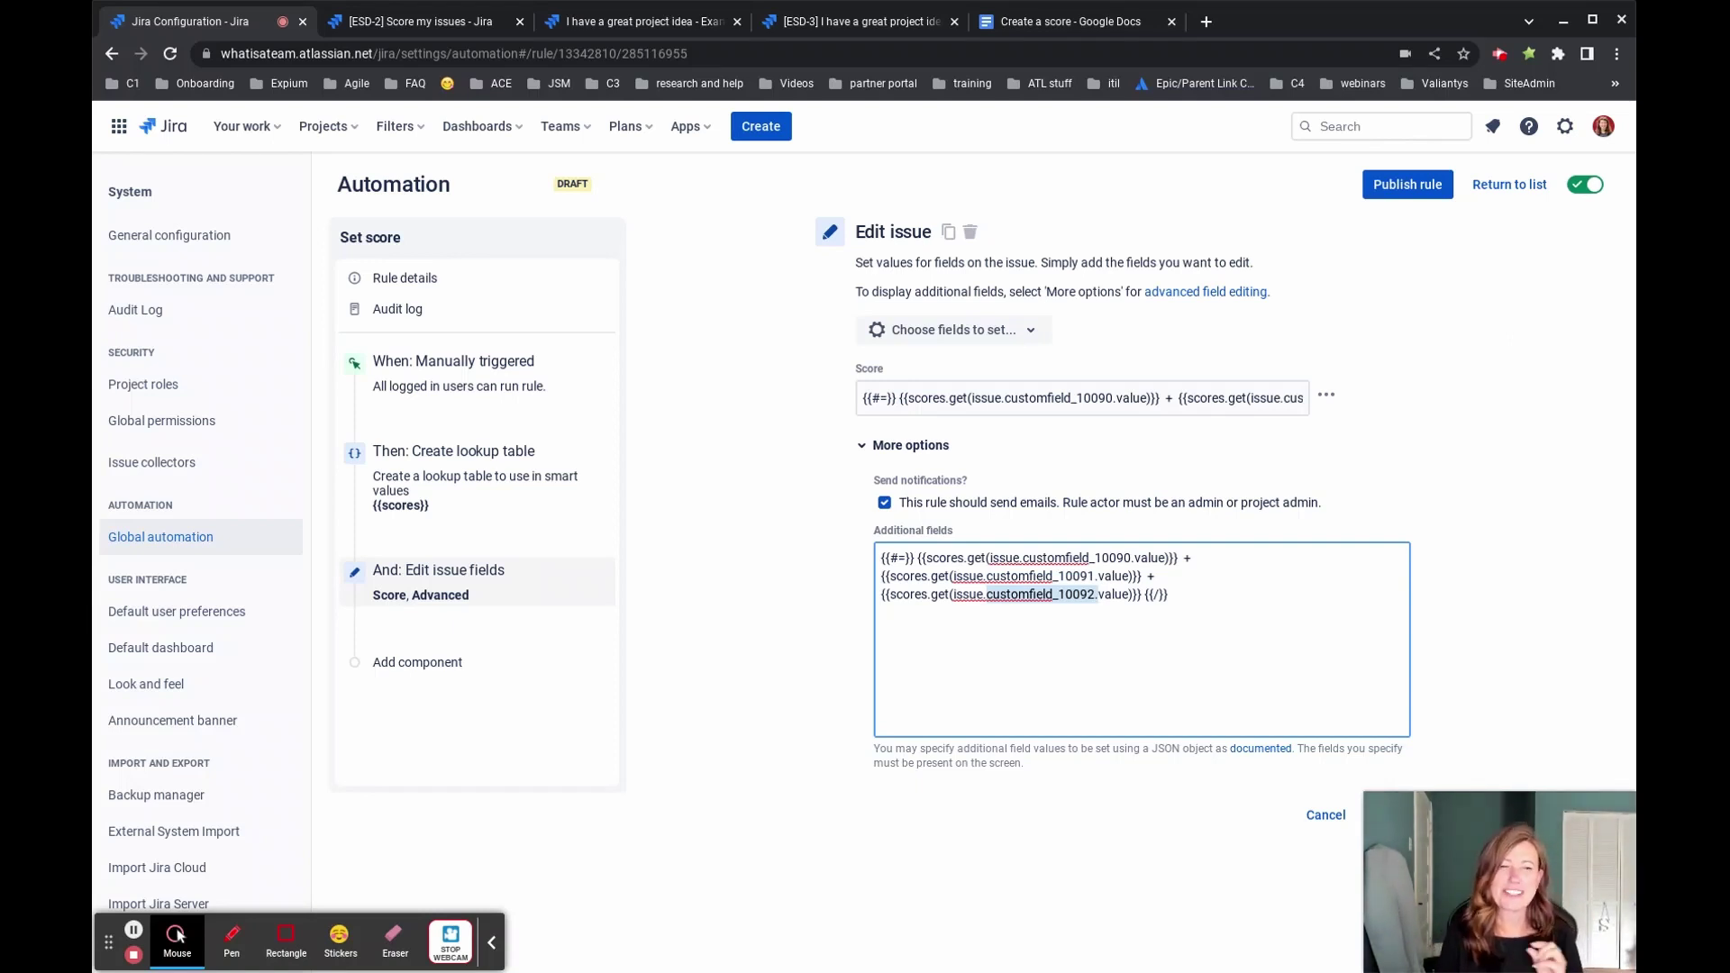
{"action": "left_click", "coordinate": [1171, 597]}
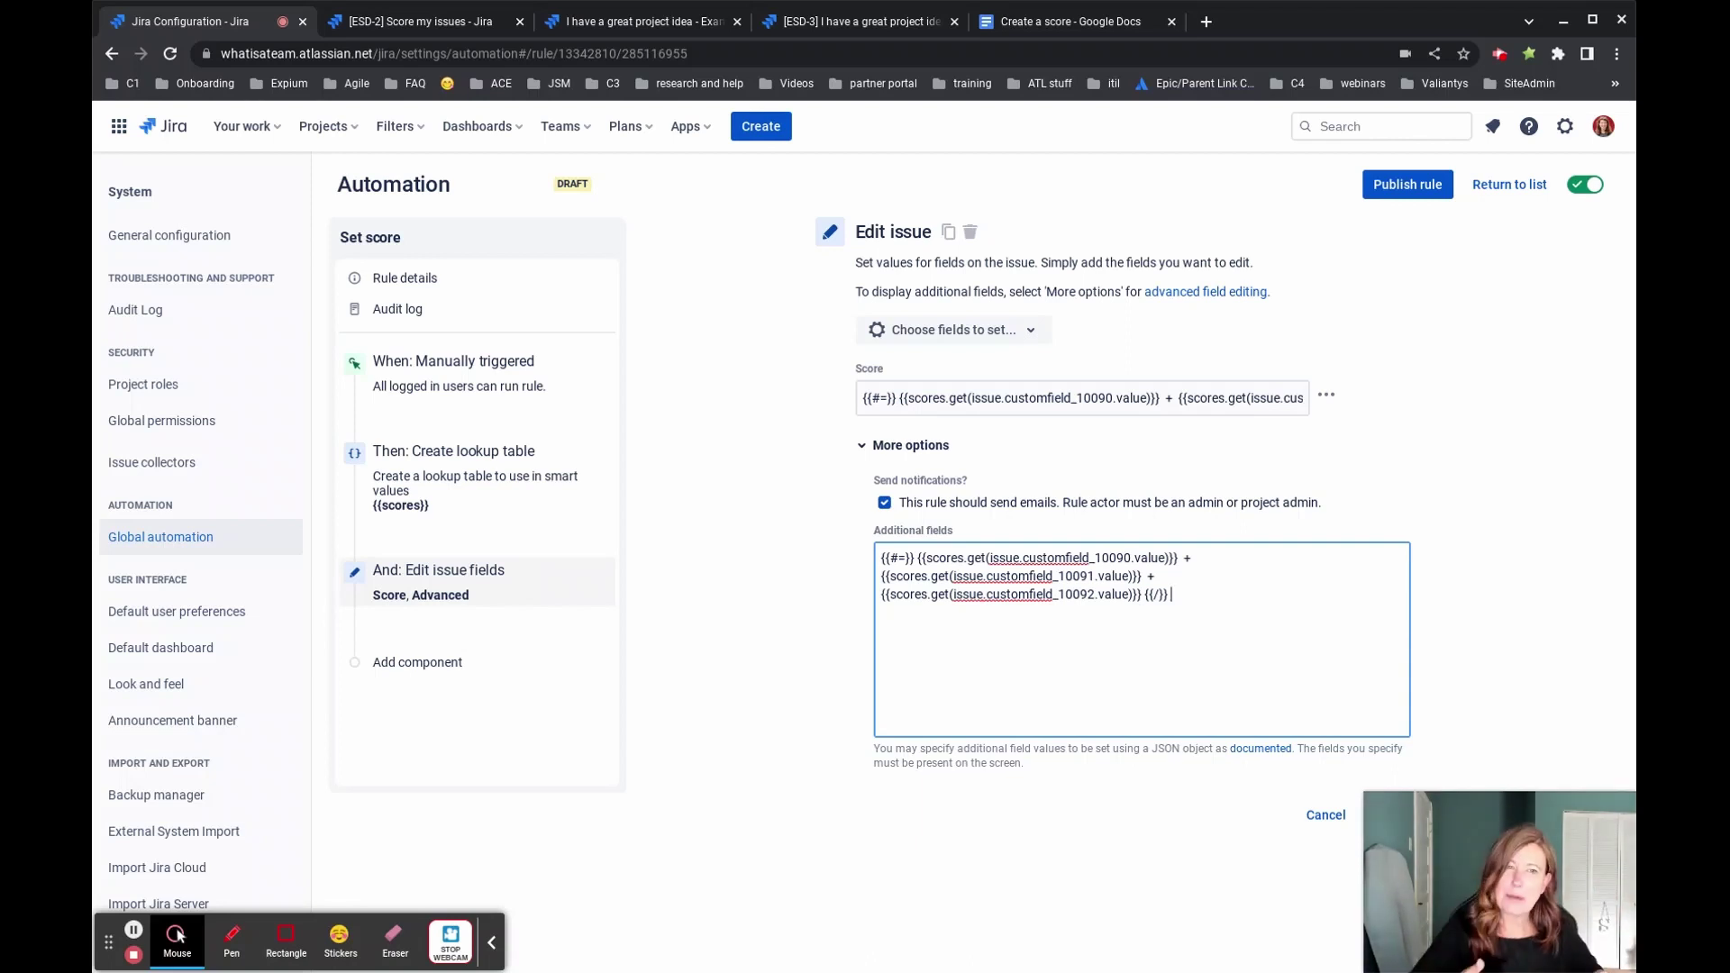
{"action": "left_click_drag", "start_coordinate": [1171, 599], "coordinate": [860, 567]}
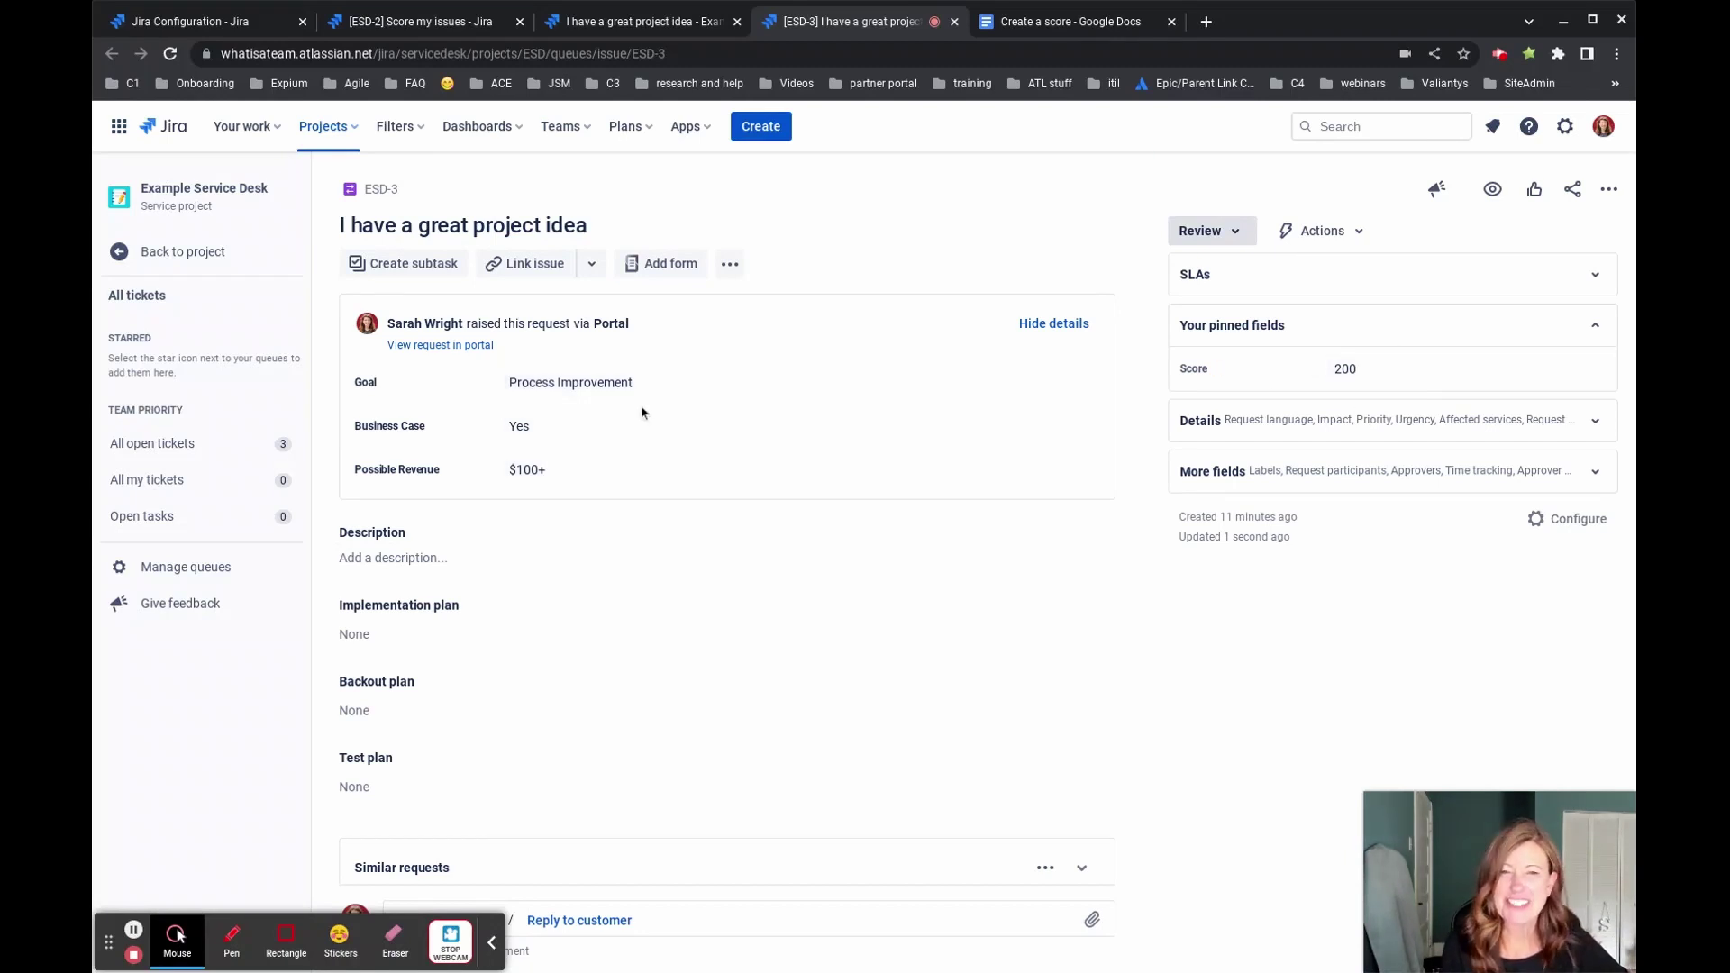
On ESD-3, set Goal to Unsure, Business Case to No and Possible Revenue to $0 - 50
{"action": "left_click", "coordinate": [658, 387]}
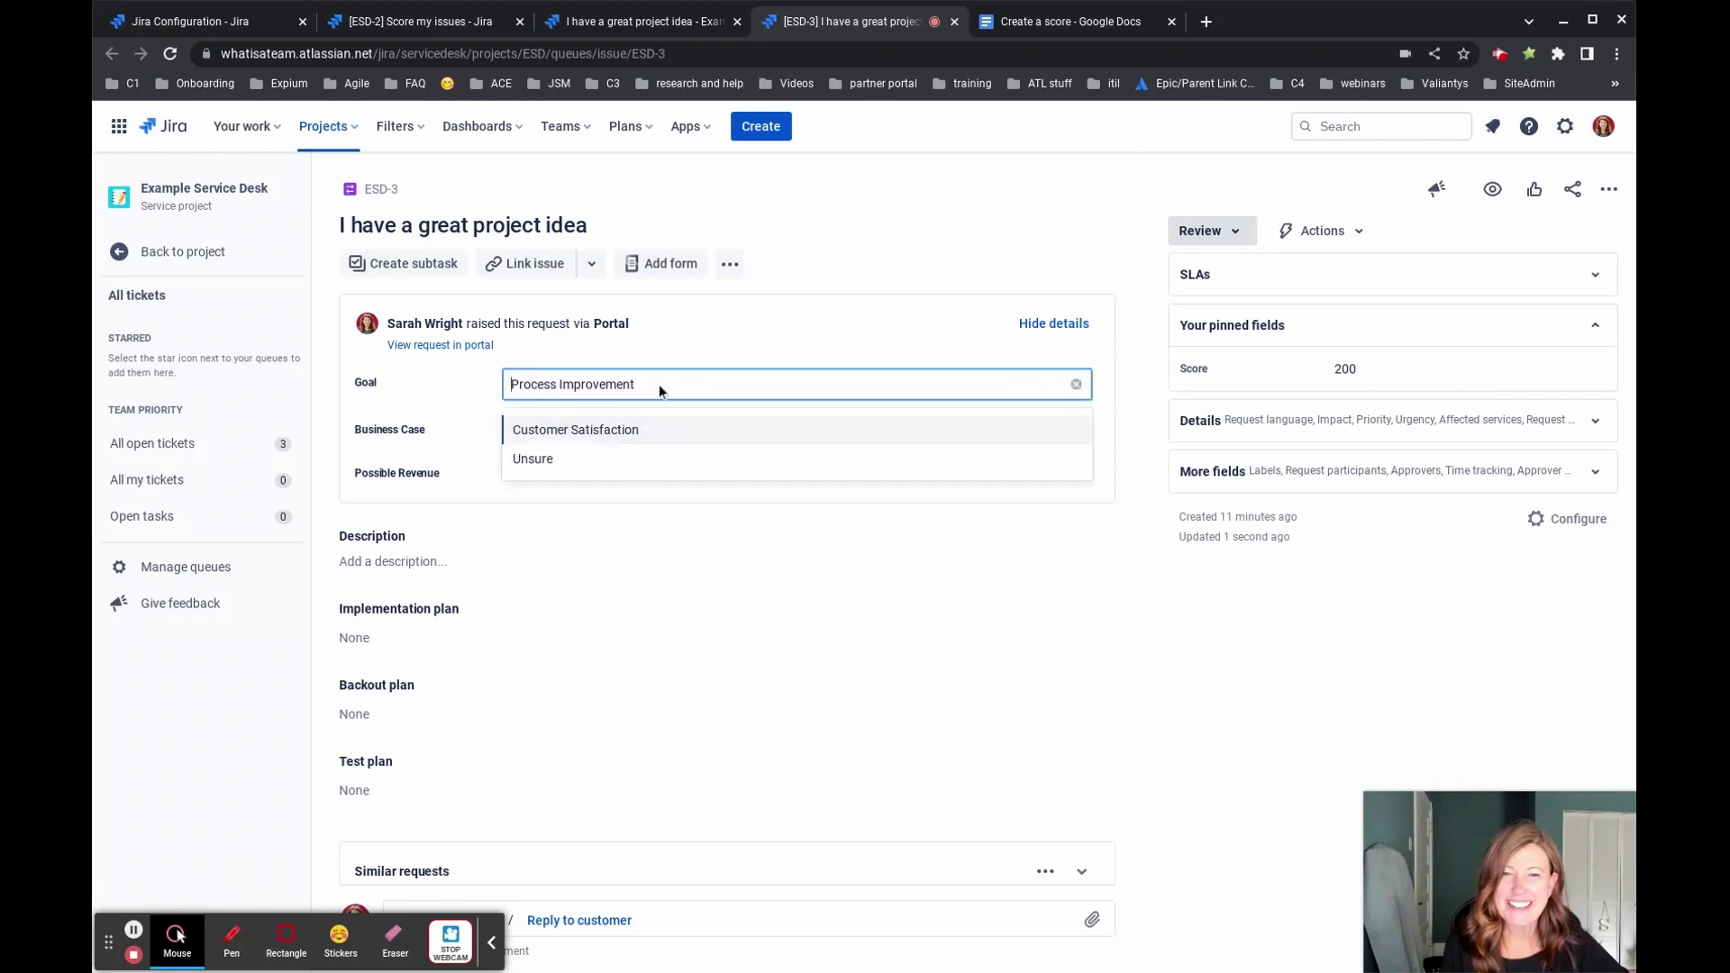
{"action": "left_click", "coordinate": [659, 460]}
{"action": "left_click", "coordinate": [656, 429]}
{"action": "left_click", "coordinate": [648, 486]}
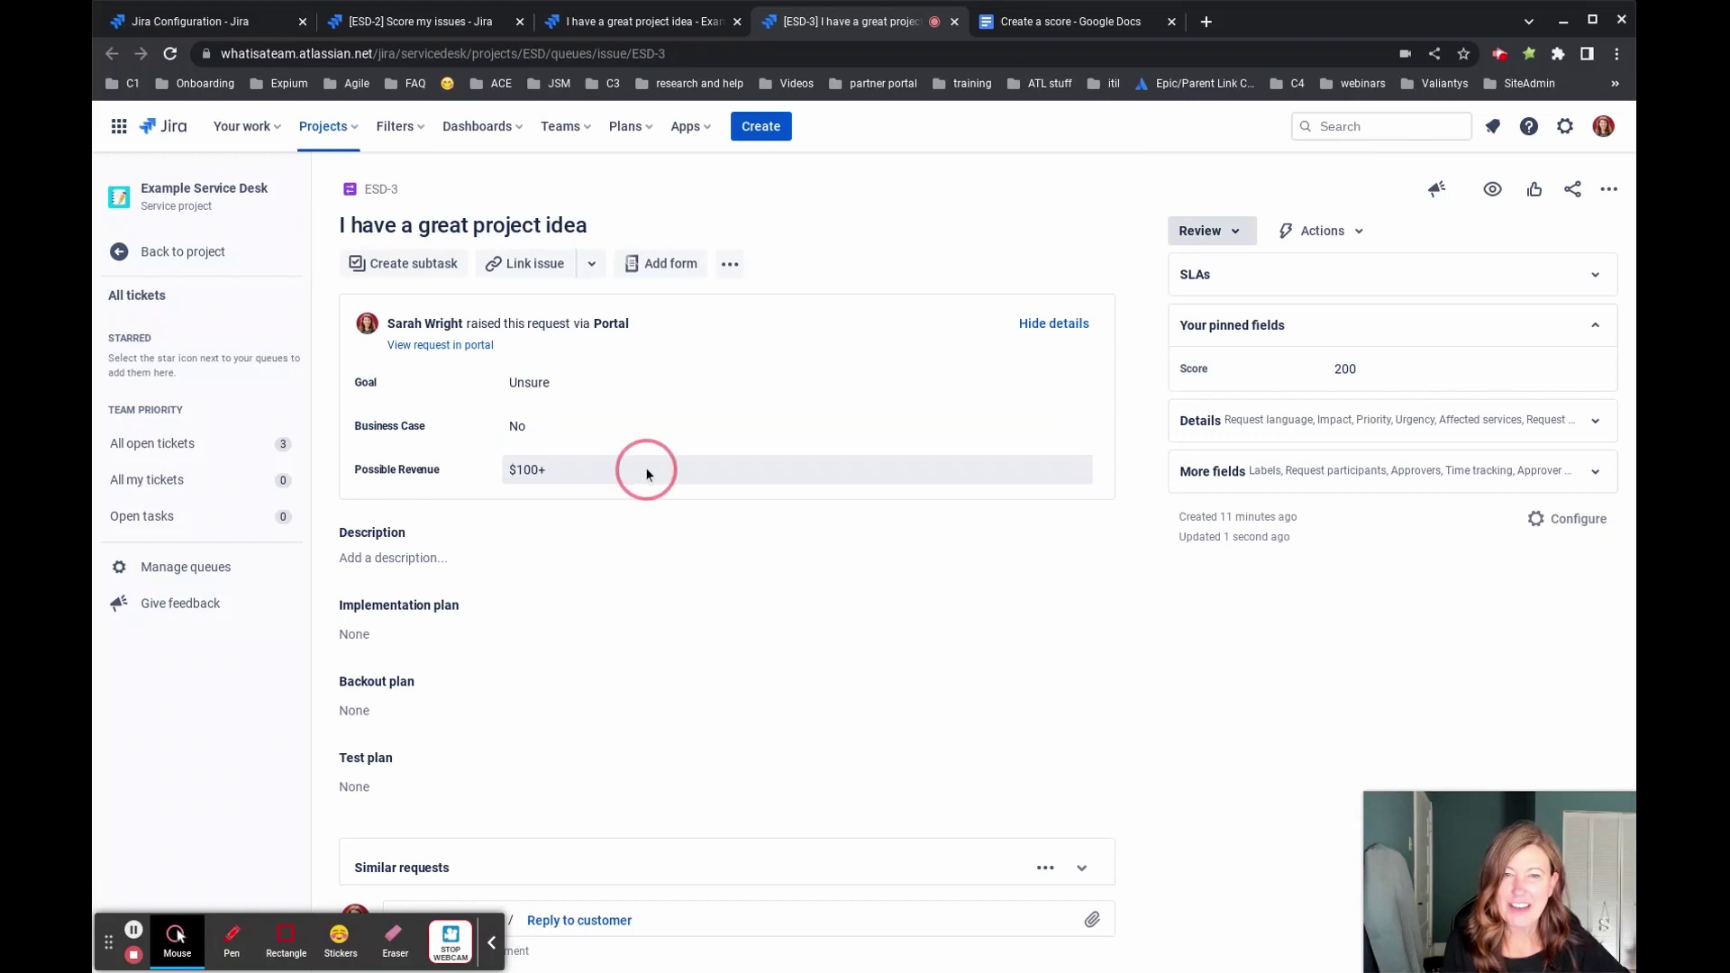
{"action": "left_click", "coordinate": [645, 467]}
{"action": "left_click", "coordinate": [620, 545]}
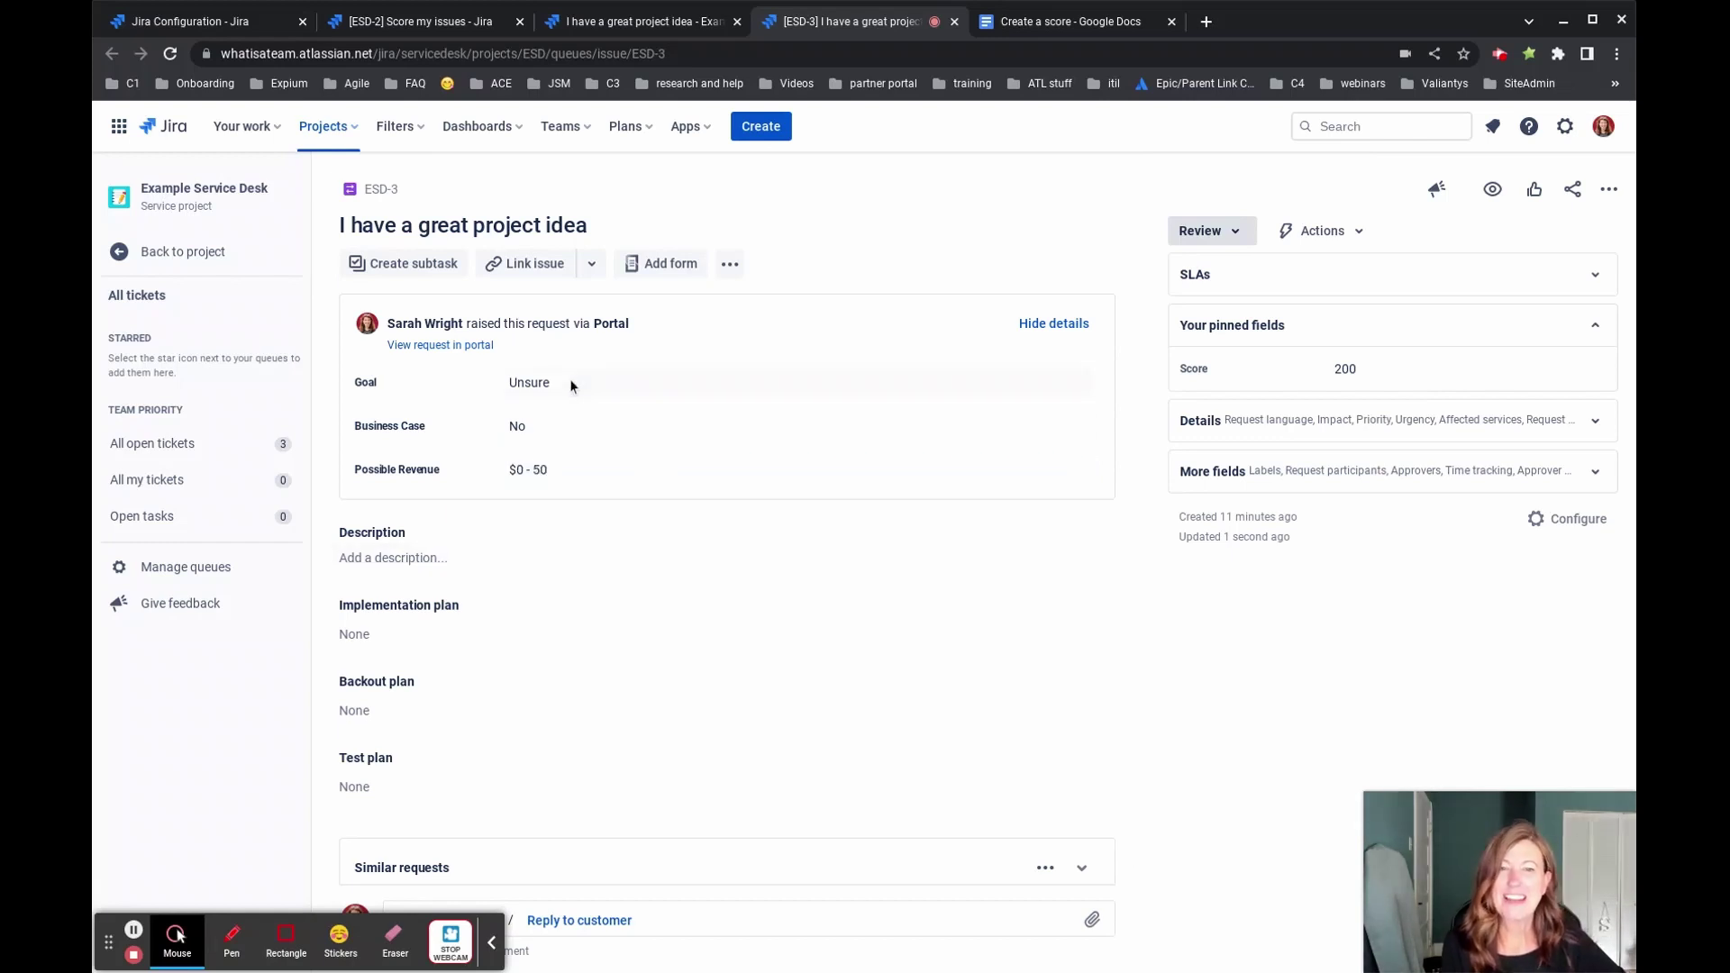
Run the Set score automation so ESD-3's Score recalculates to 0, then view the score document
{"action": "left_click", "coordinate": [1356, 230]}
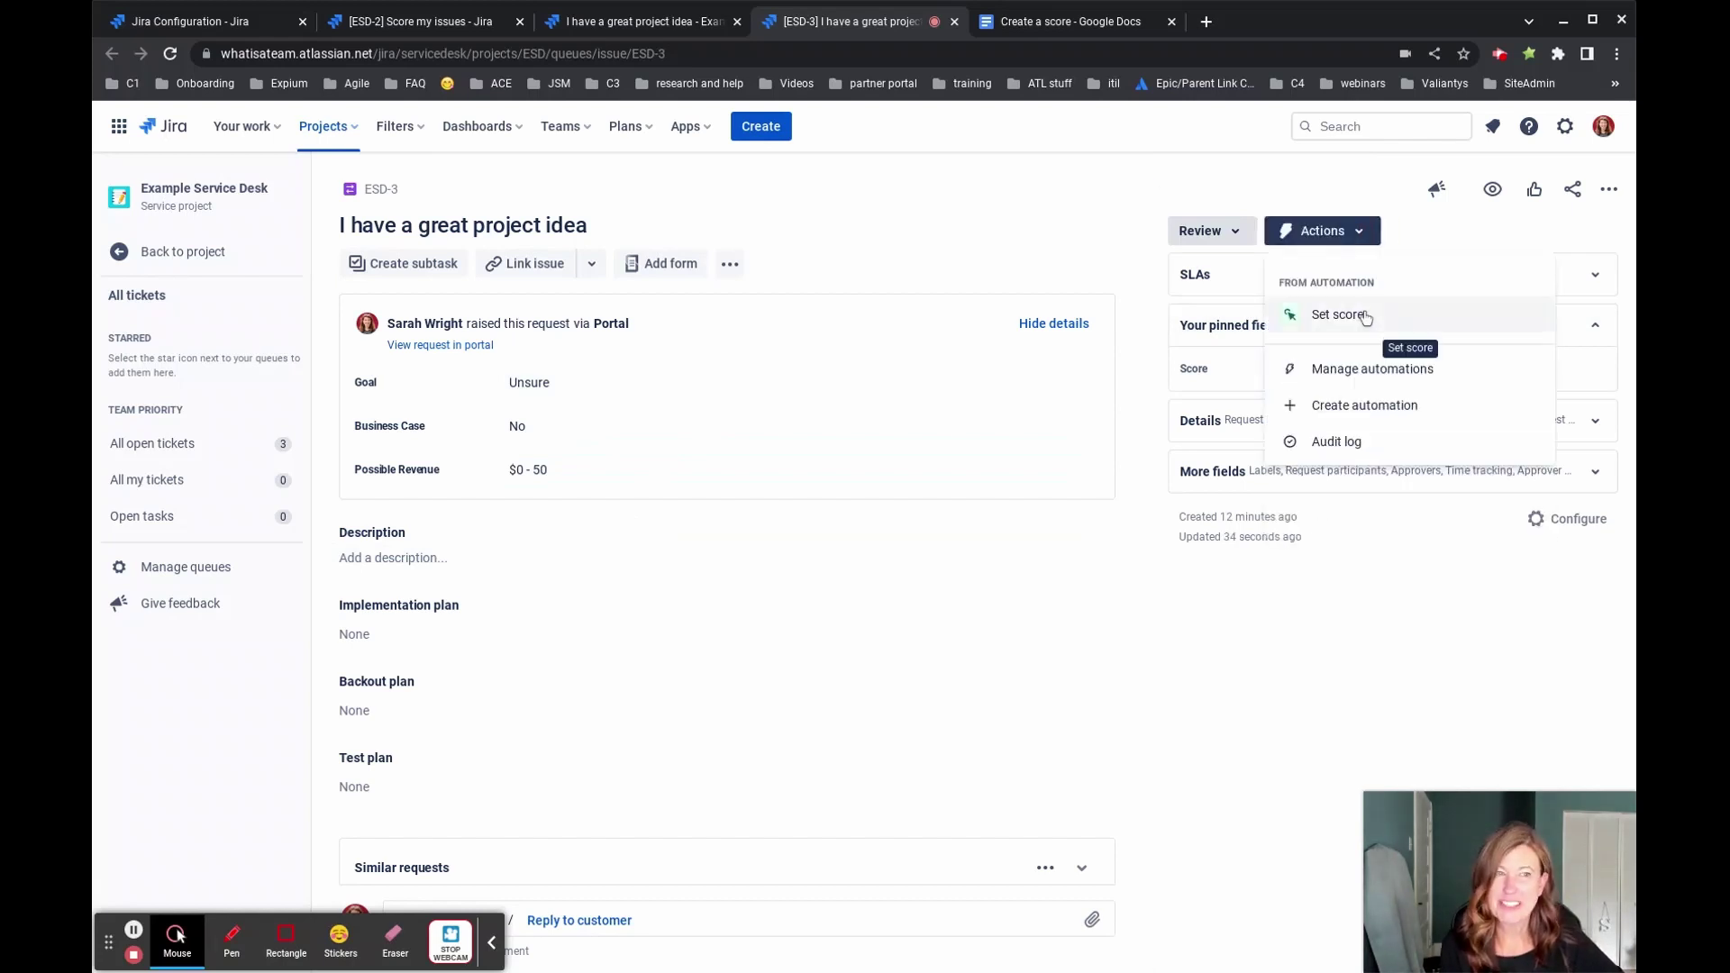
{"action": "left_click", "coordinate": [1365, 318]}
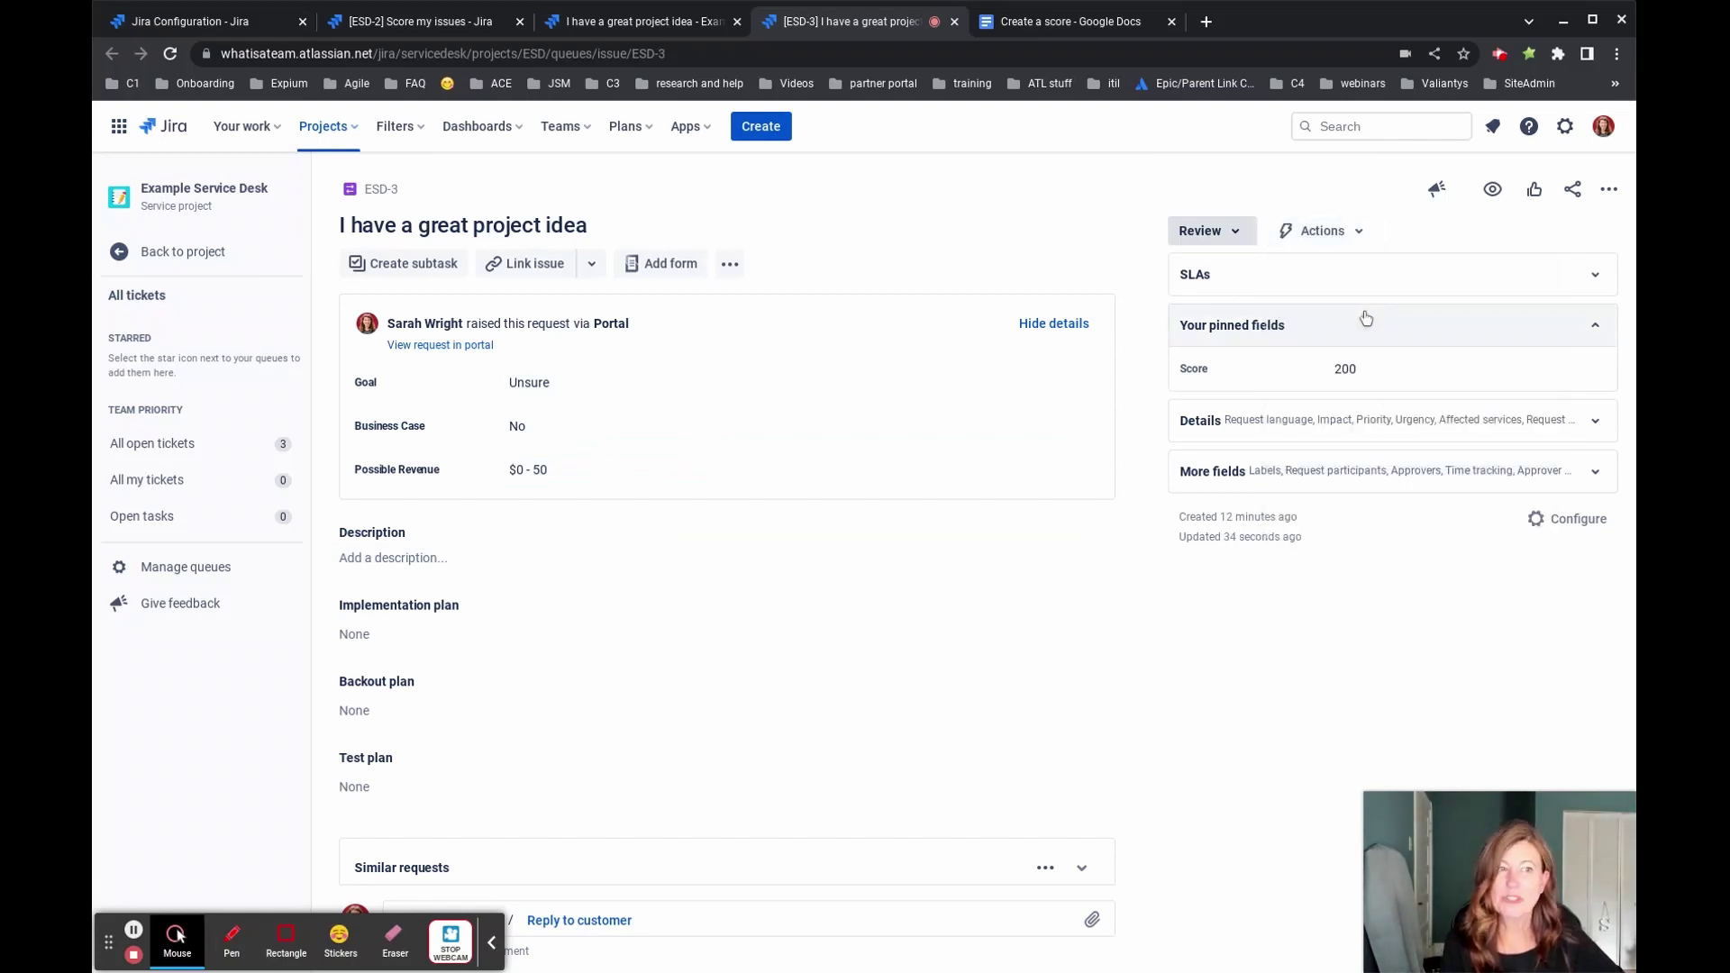
{"action": "left_click", "coordinate": [492, 943]}
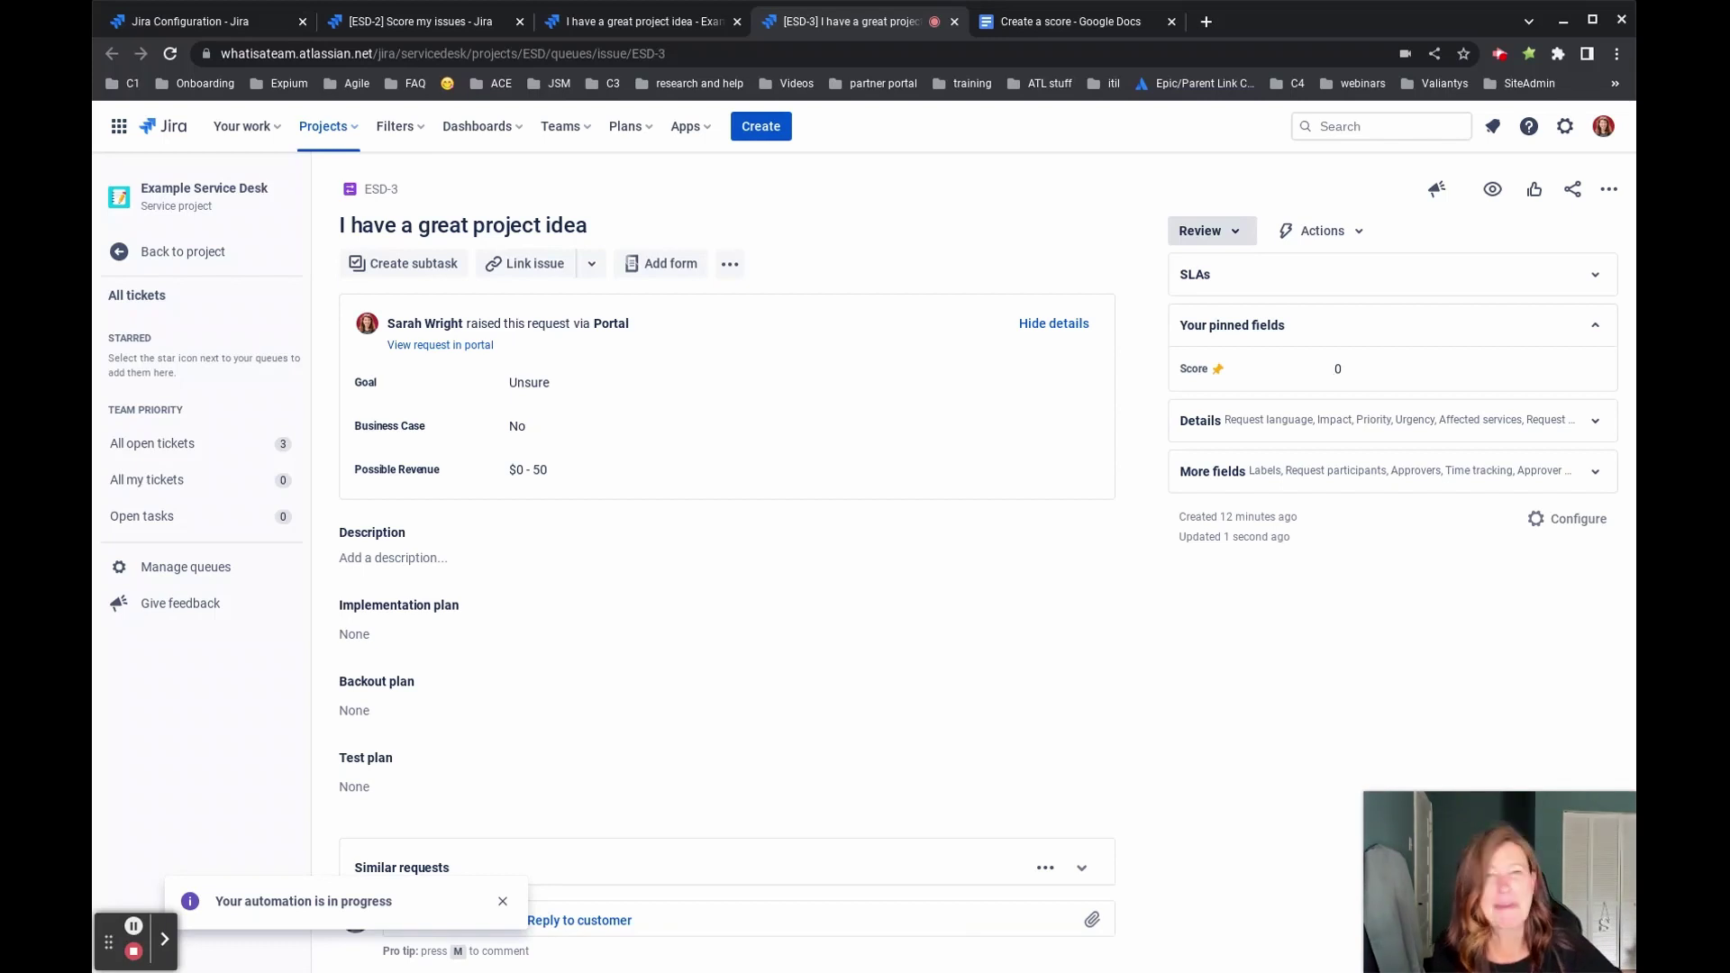
{"action": "key", "text": "ctrl+Tab"}
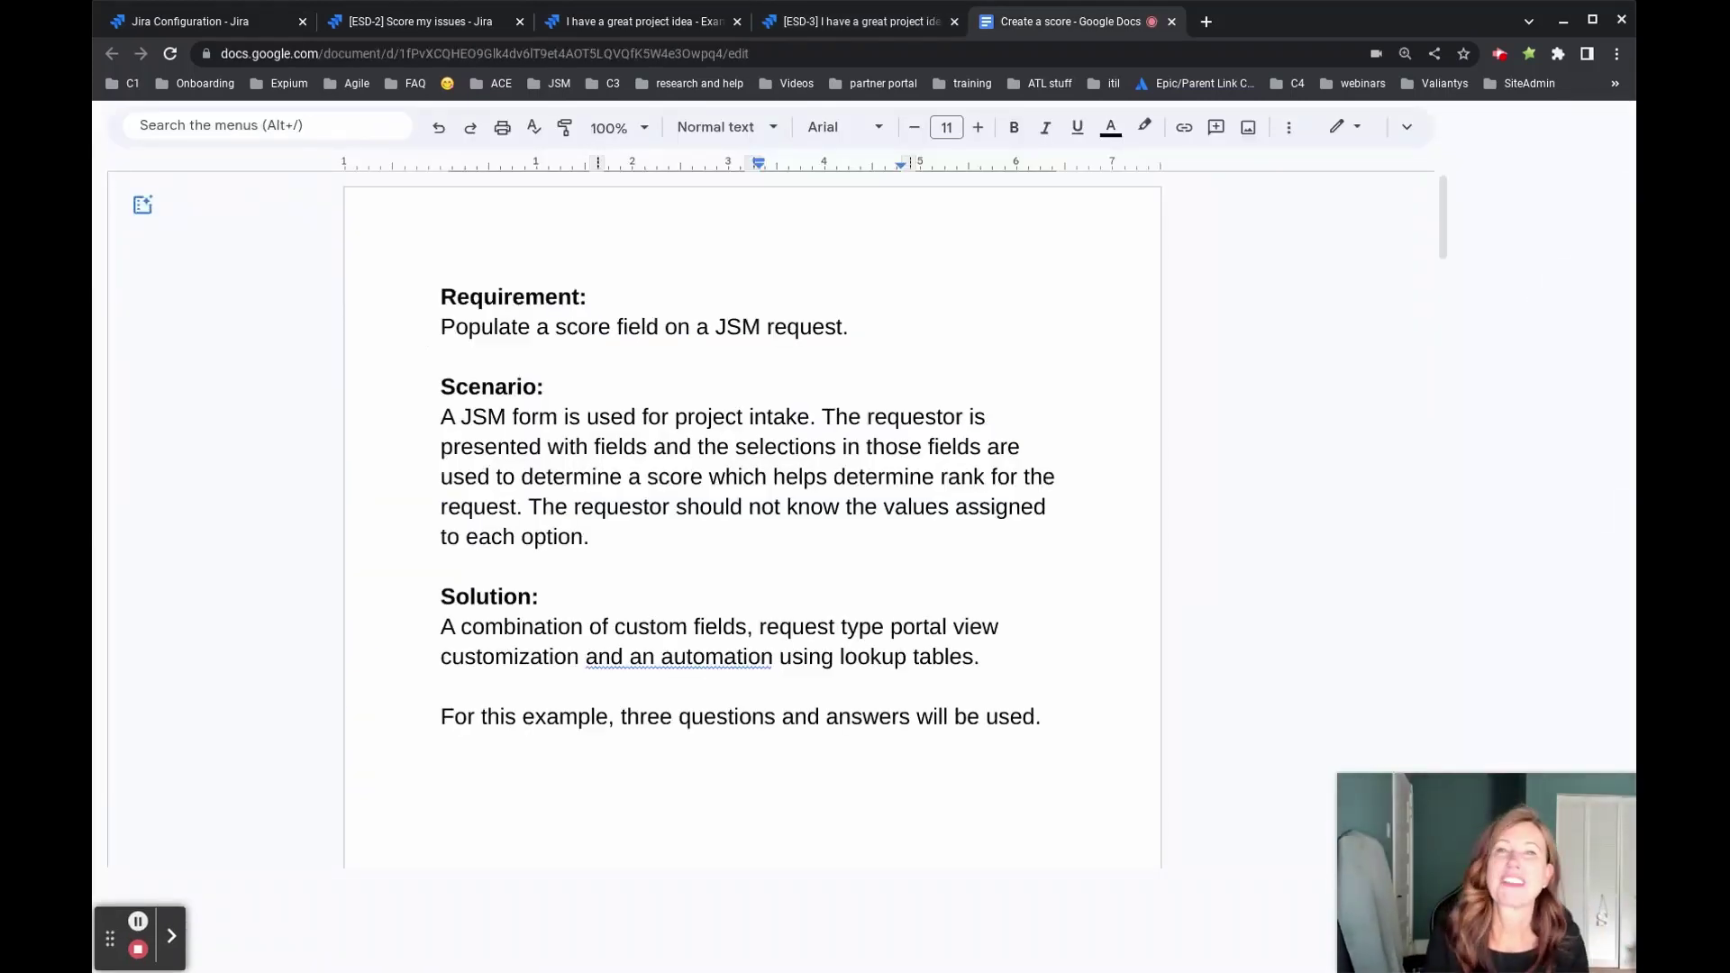